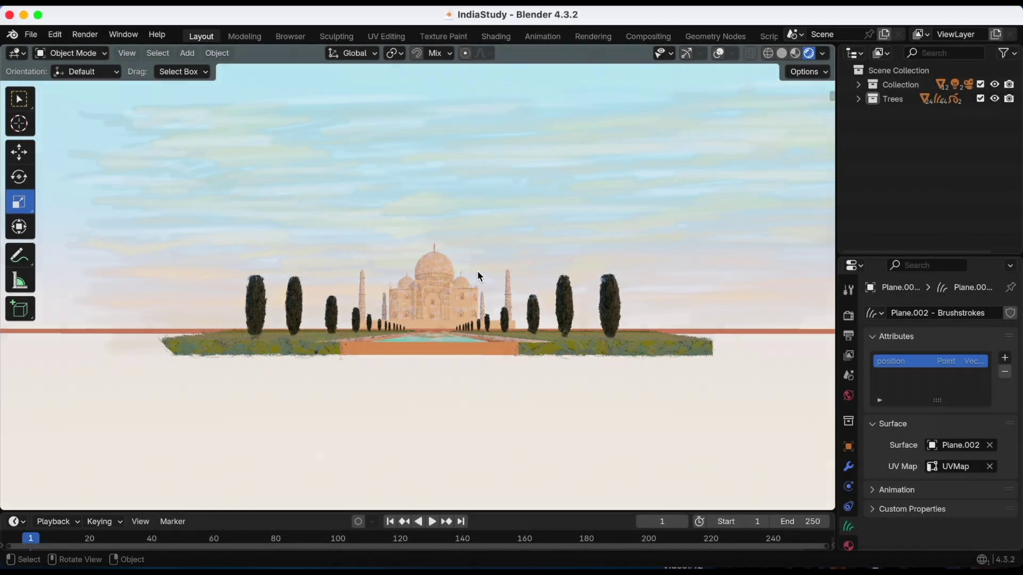
Examine the finished painted Taj Mahal scene from along the pool and show its Brushstroke Tools settings.
{"action": "mouse_move", "coordinate": [473, 260]}
{"action": "middle_mouse_down"}
{"action": "mouse_move", "coordinate": [471, 296]}
{"action": "mouse_move", "coordinate": [290, 293]}
{"action": "mouse_move", "coordinate": [454, 301]}
{"action": "mouse_move", "coordinate": [479, 285]}
{"action": "mouse_move", "coordinate": [476, 266]}
{"action": "middle_mouse_up"}
{"action": "scroll", "coordinate": [477, 265], "scroll_direction": "up", "scroll_amount": 5}
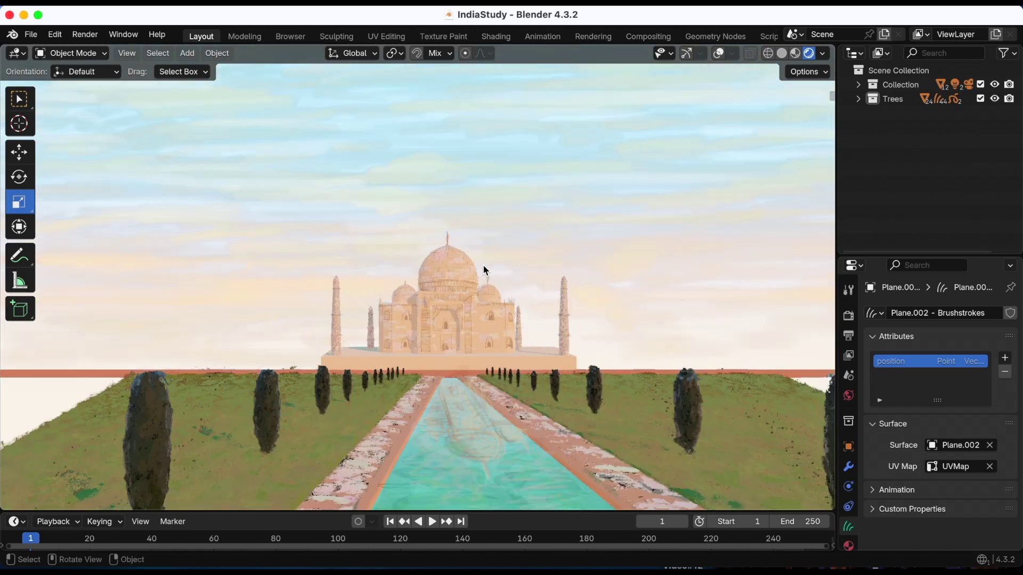
{"action": "scroll", "coordinate": [481, 264], "scroll_direction": "up", "scroll_amount": 2}
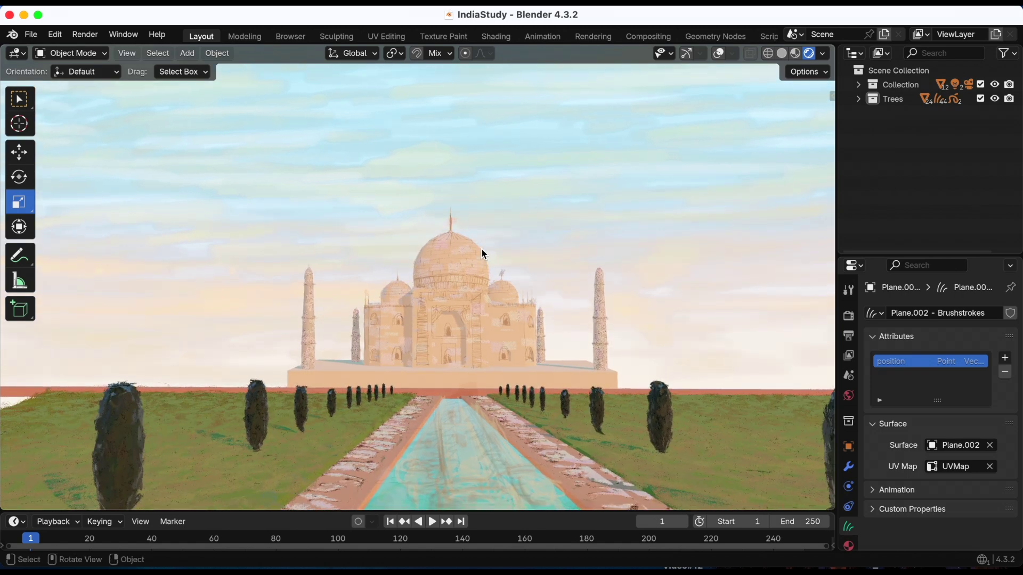
{"action": "key", "text": "n"}
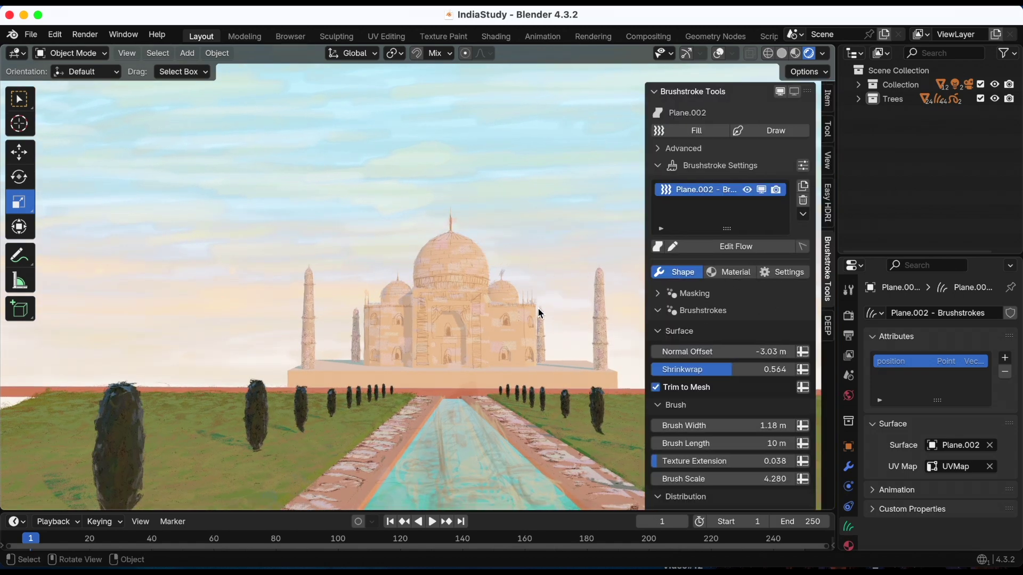
{"action": "scroll", "coordinate": [506, 290], "scroll_direction": "down", "scroll_amount": 3}
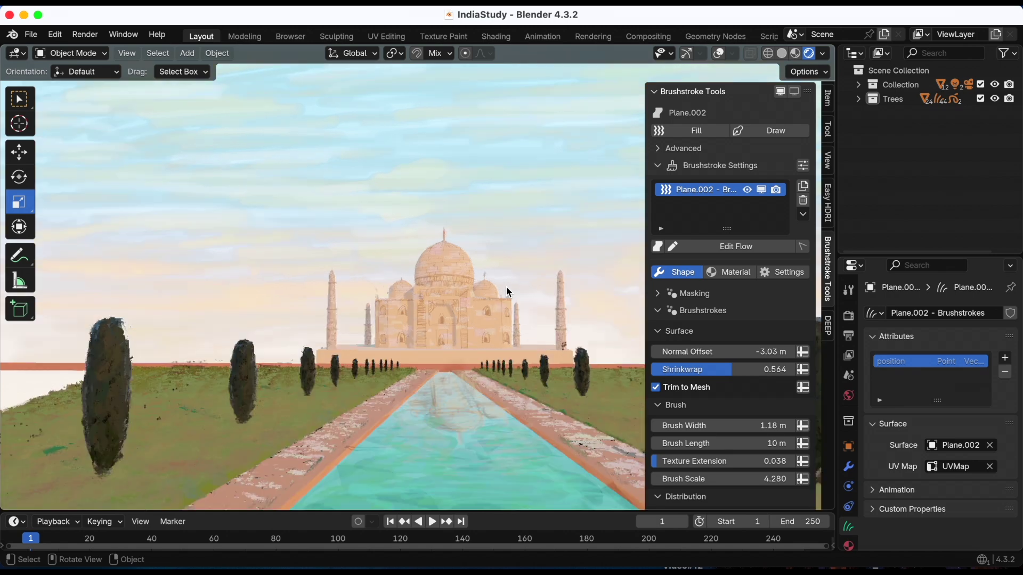
{"action": "middle_click_drag", "start_coordinate": [506, 286], "coordinate": [505, 282], "text": "shift"}
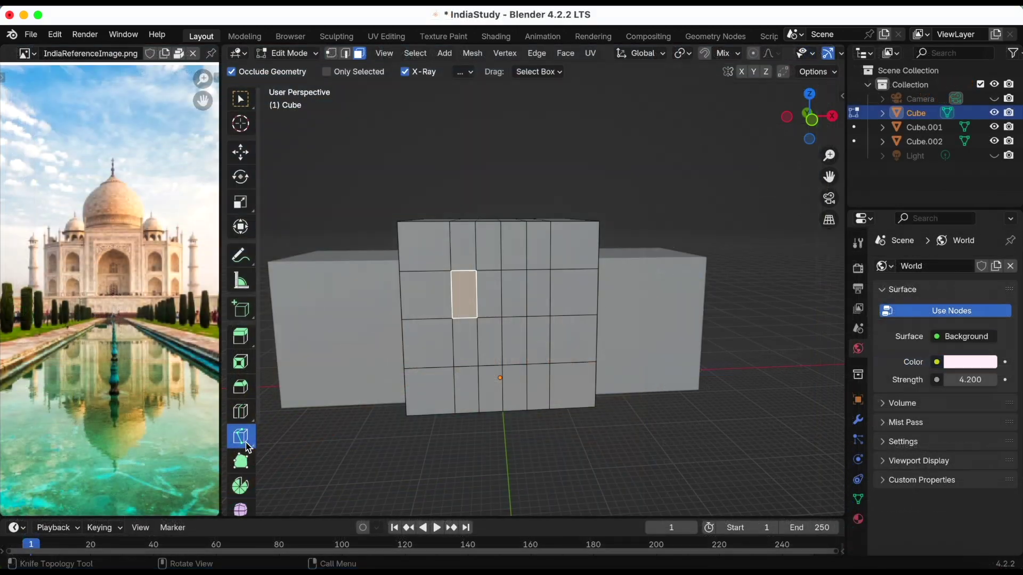
Knife-cut mirrored diagonals across the two faces that form the shoulders of the doorway arch on the central block's front.
{"action": "left_click_drag", "start_coordinate": [240, 436], "coordinate": [287, 446]}
{"action": "left_click", "coordinate": [287, 446]}
{"action": "left_click", "coordinate": [476, 270]}
{"action": "left_click", "coordinate": [460, 319]}
{"action": "key", "text": "Return"}
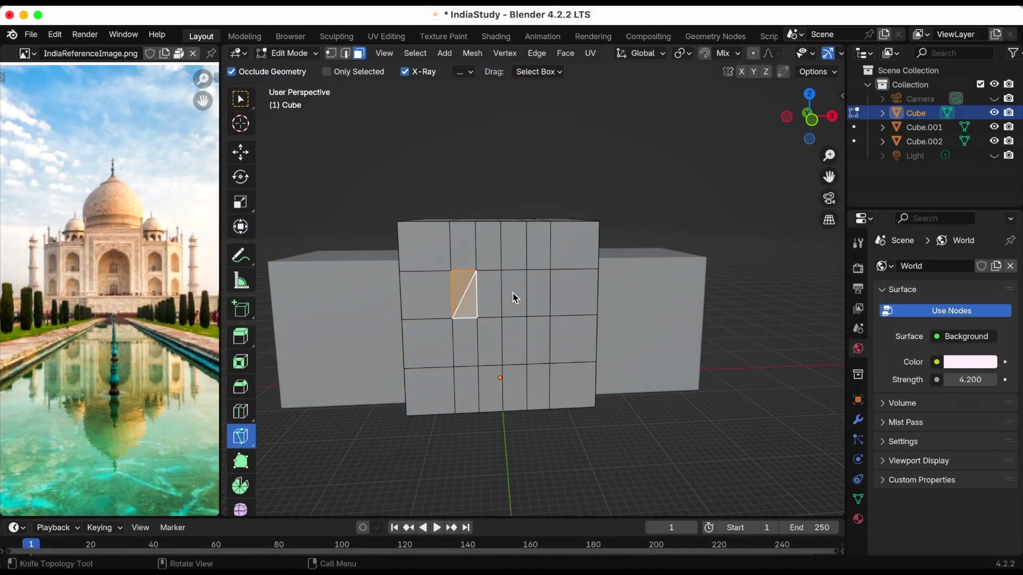
{"action": "left_click", "coordinate": [534, 308]}
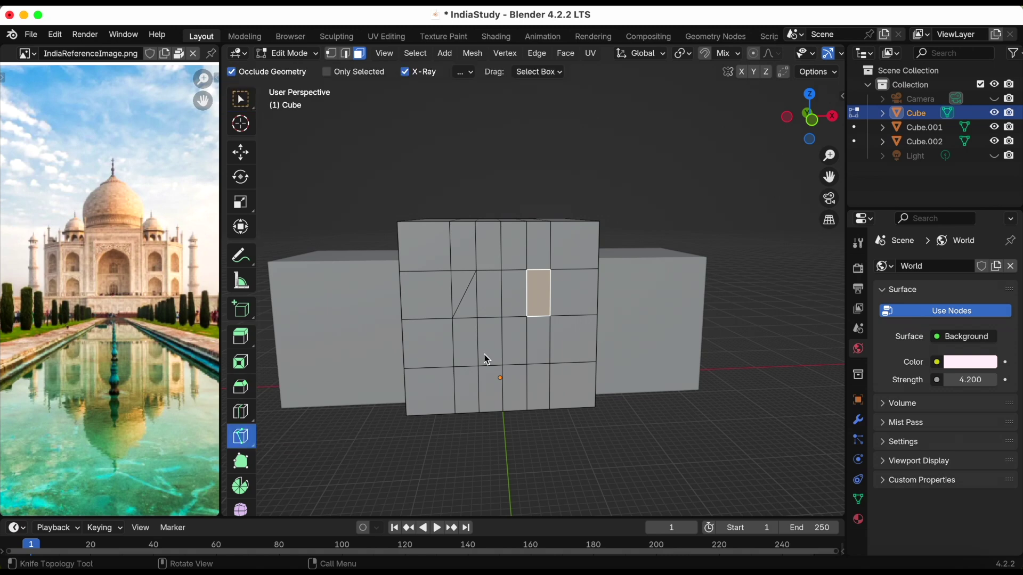
{"action": "left_click", "coordinate": [528, 271]}
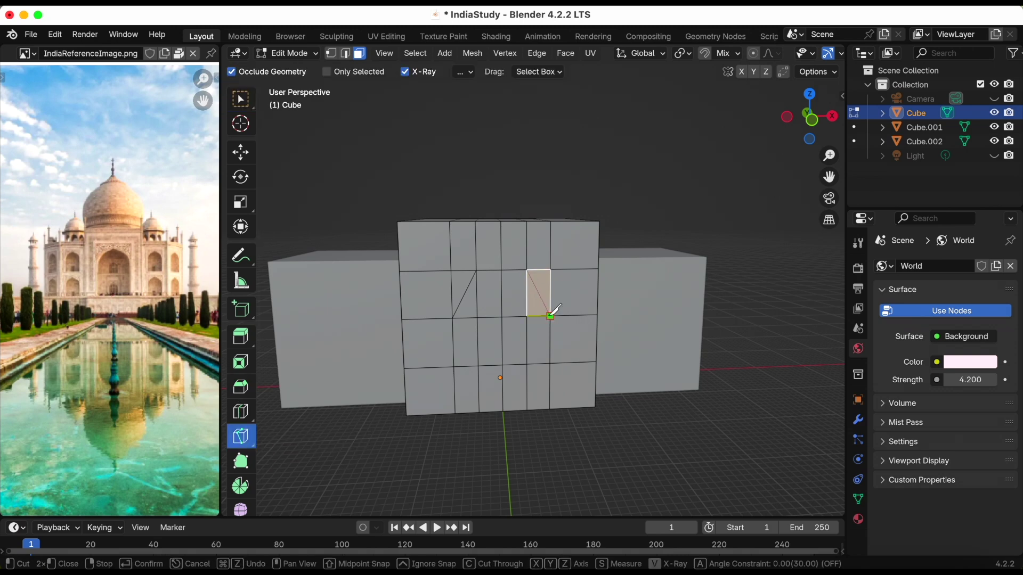
{"action": "left_click", "coordinate": [552, 316]}
{"action": "key", "text": "Return"}
Select the twelve front faces forming the doorway arch on the central block and inset them about 0.84 m.
{"action": "left_click", "coordinate": [244, 108]}
{"action": "left_click", "coordinate": [471, 312]}
{"action": "left_click", "coordinate": [489, 296], "text": "shift"}
{"action": "left_click", "coordinate": [514, 299], "text": "shift"}
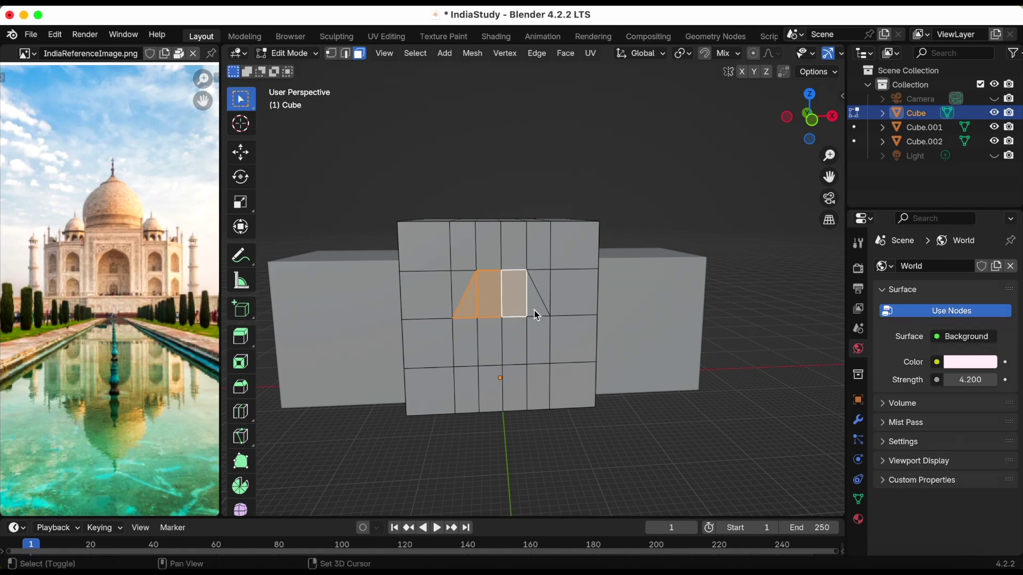
{"action": "left_click", "coordinate": [538, 298], "text": "shift"}
{"action": "left_click", "coordinate": [465, 346], "text": "shift"}
{"action": "left_click", "coordinate": [493, 346], "text": "shift"}
{"action": "left_click", "coordinate": [514, 346], "text": "shift"}
{"action": "left_click", "coordinate": [538, 346], "text": "shift"}
{"action": "left_click", "coordinate": [467, 395], "text": "shift"}
{"action": "left_click", "coordinate": [490, 392], "text": "shift"}
{"action": "left_click", "coordinate": [514, 391], "text": "shift"}
{"action": "left_click", "coordinate": [539, 391], "text": "shift"}
{"action": "middle_click_drag", "start_coordinate": [540, 397], "coordinate": [479, 371]}
{"action": "key", "text": "i"}
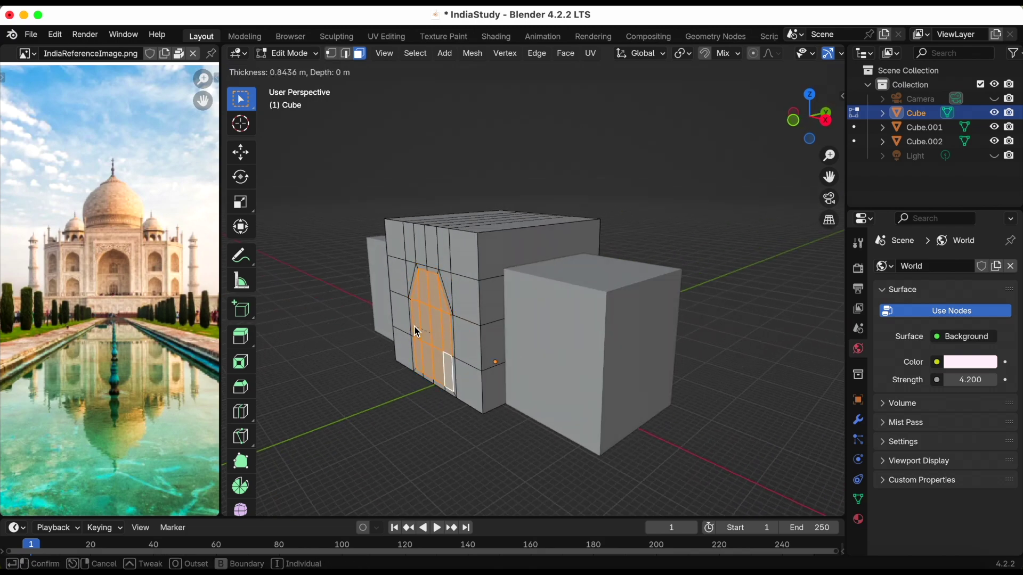
{"action": "left_click", "coordinate": [416, 332]}
Extrude the inset doorway arch faces on the front of the central block.
{"action": "middle_click_drag", "start_coordinate": [416, 332], "coordinate": [435, 319]}
{"action": "key", "text": "e"}
{"action": "left_click", "coordinate": [445, 330]}
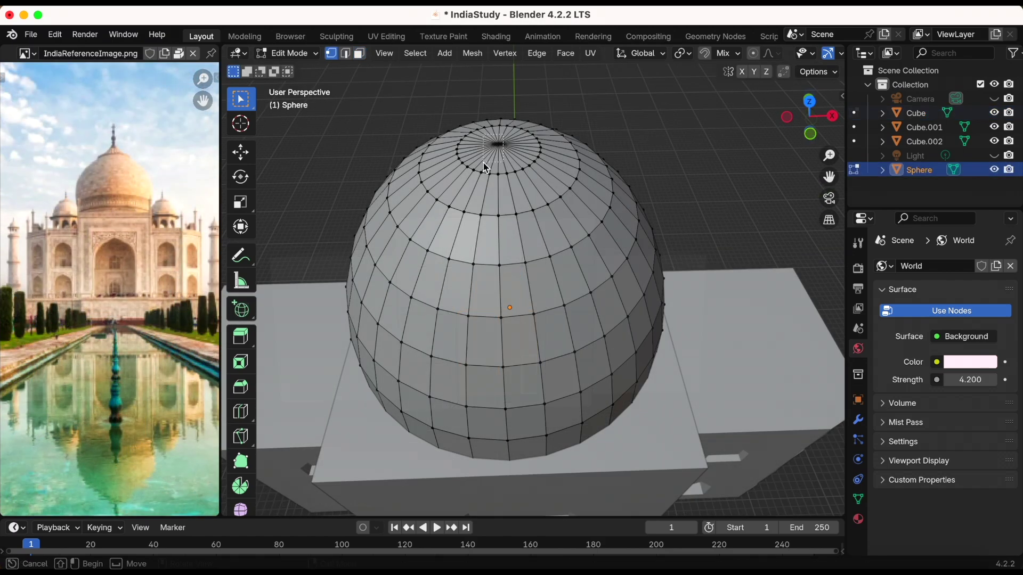
Inset the top faces of the dome sphere and extrude them upward into a short collar.
{"action": "mouse_move", "coordinate": [486, 168]}
{"action": "left_mouse_down"}
{"action": "mouse_move", "coordinate": [529, 129]}
{"action": "mouse_move", "coordinate": [461, 132]}
{"action": "mouse_move", "coordinate": [474, 172]}
{"action": "mouse_move", "coordinate": [536, 170]}
{"action": "left_mouse_up"}
{"action": "key", "text": "ctrl+KP_Add"}
{"action": "key", "text": "i"}
{"action": "left_click", "coordinate": [542, 155]}
{"action": "middle_click_drag", "start_coordinate": [549, 138], "coordinate": [634, 145]}
{"action": "key", "text": "e"}
{"action": "left_click", "coordinate": [633, 160]}
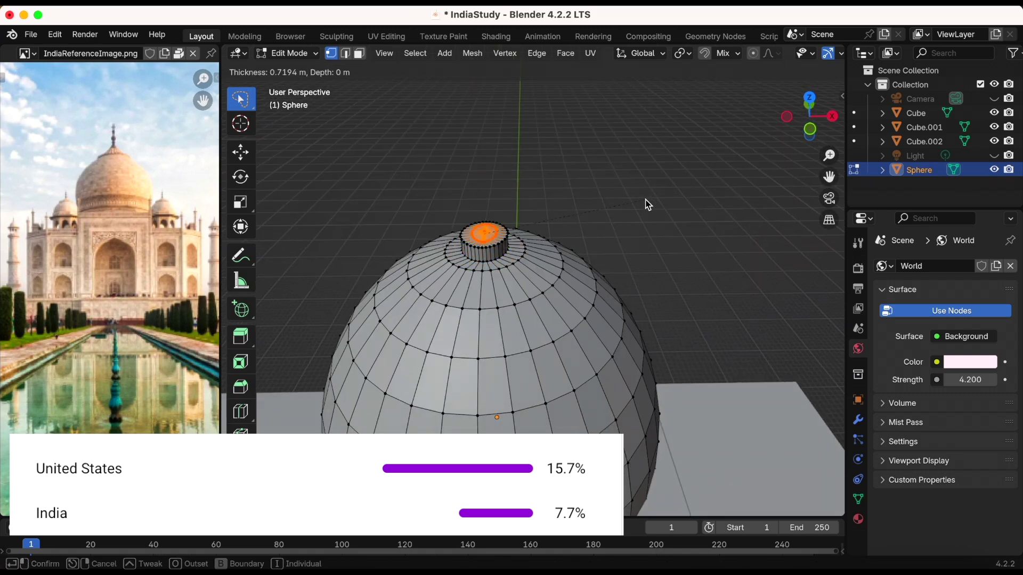
Scale the collar's top to about 0.33 and extrude it about 3.2 m upward into a thin spire.
{"action": "key", "text": "s"}
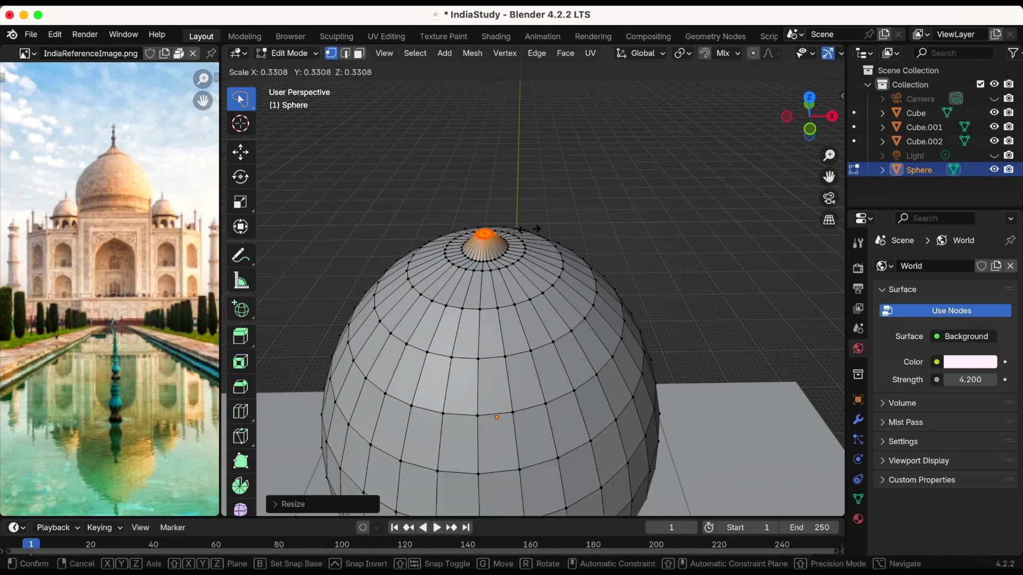
{"action": "left_click", "coordinate": [525, 225]}
{"action": "key", "text": "e"}
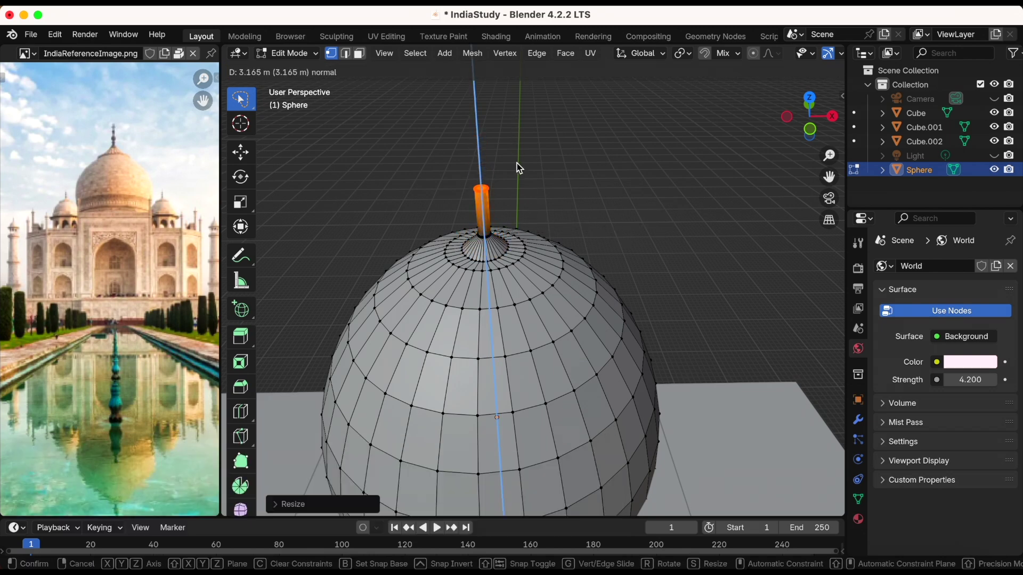
{"action": "left_click", "coordinate": [517, 163]}
Shape the finial at the spire's tip by insetting, extruding and scaling its top faces.
{"action": "key", "text": "i"}
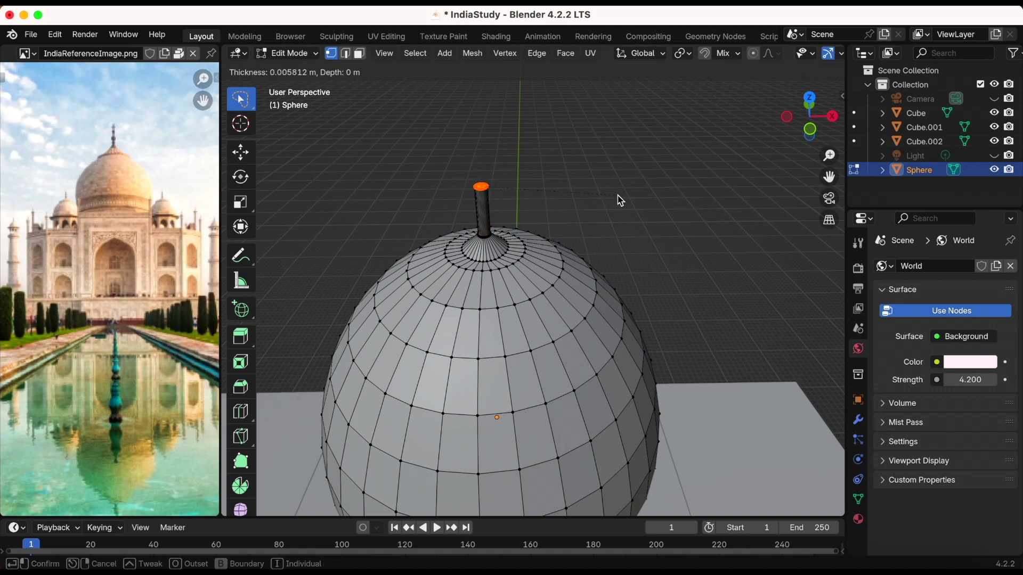
{"action": "left_click", "coordinate": [532, 201]}
{"action": "key", "text": "e"}
{"action": "left_click", "coordinate": [563, 158]}
{"action": "key", "text": "s"}
{"action": "left_click", "coordinate": [492, 157]}
{"action": "key", "text": "e"}
{"action": "right_click", "coordinate": [608, 141]}
{"action": "key", "text": "i"}
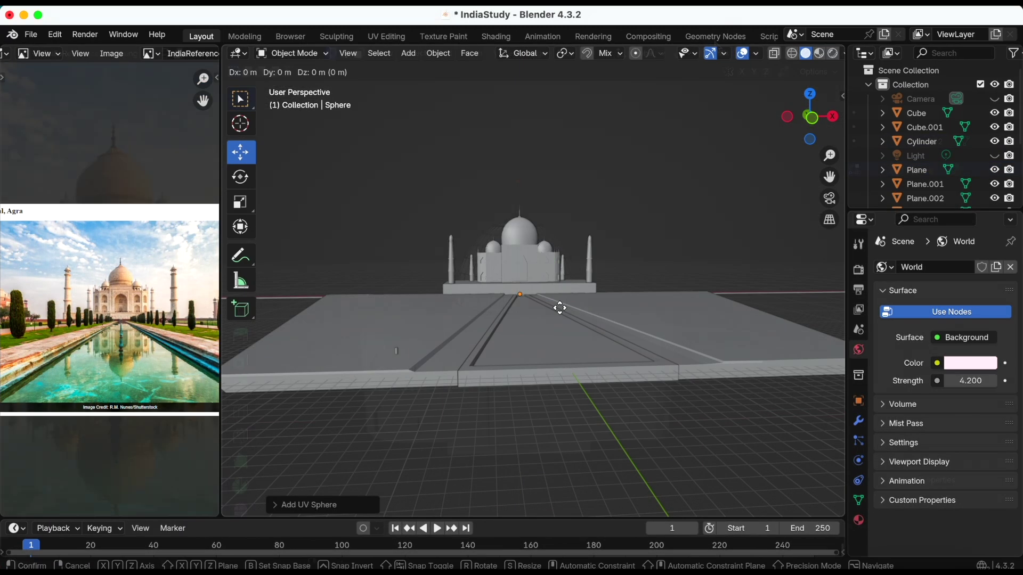
Move the new UV sphere onto the lawn left of the water channel and enlarge it.
{"action": "left_click_drag", "start_coordinate": [554, 303], "coordinate": [393, 274]}
{"action": "key", "text": "s"}
{"action": "left_click", "coordinate": [523, 328]}
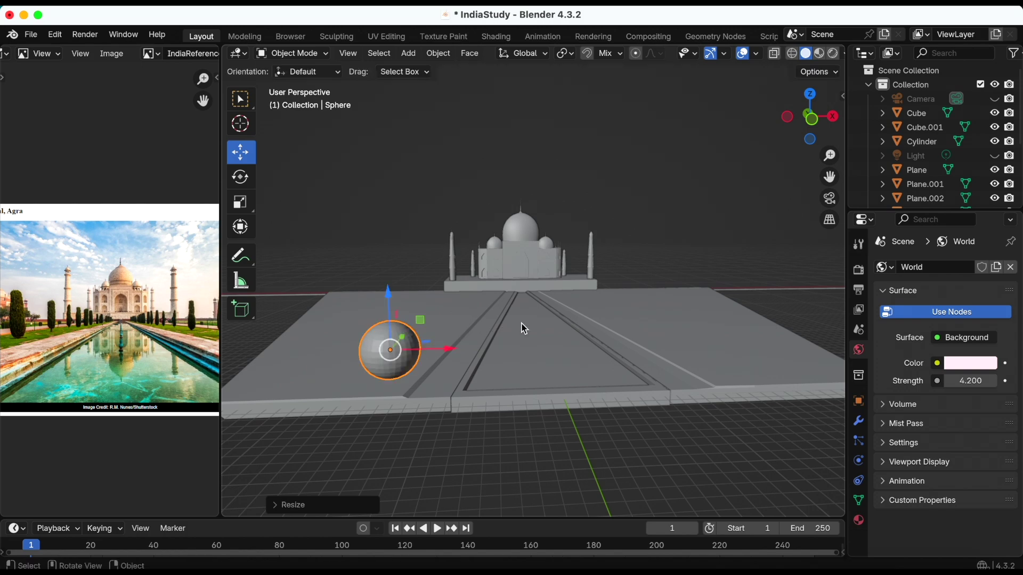
{"action": "key", "text": "s"}
{"action": "key", "text": "y"}
{"action": "key", "text": "Escape"}
Scale the sphere along the Y axis to finish a slim tree shape and raise it above the left lawn.
{"action": "middle_click_drag", "start_coordinate": [611, 313], "coordinate": [483, 345]}
{"action": "key", "text": "s"}
{"action": "key", "text": "y"}
{"action": "left_click", "coordinate": [355, 384]}
{"action": "middle_click_drag", "start_coordinate": [355, 384], "coordinate": [407, 298]}
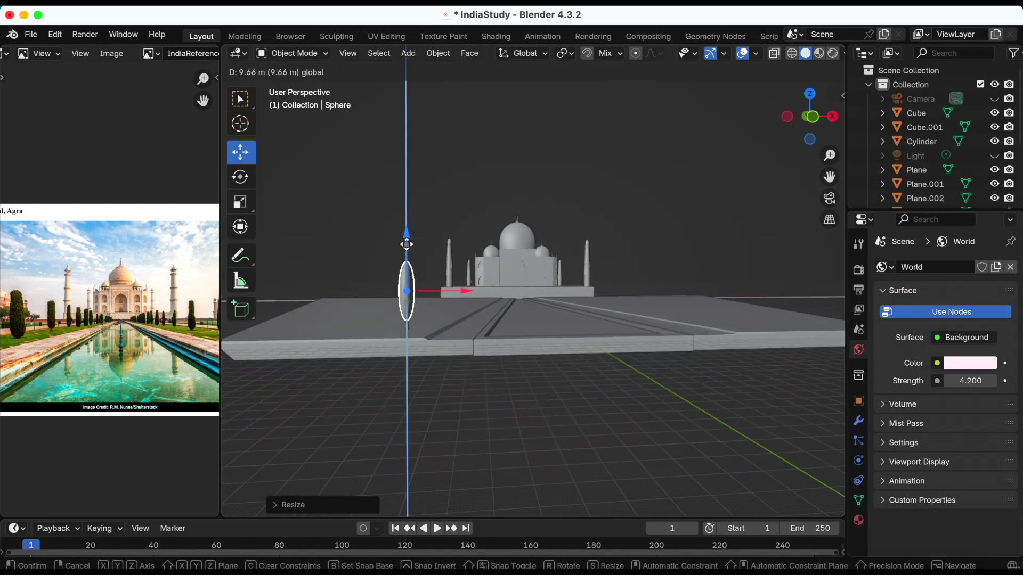
{"action": "scroll", "coordinate": [484, 338], "scroll_direction": "up", "scroll_amount": 3}
{"action": "left_click_drag", "start_coordinate": [373, 270], "coordinate": [403, 271]}
{"action": "key", "text": "g"}
{"action": "key", "text": "z"}
{"action": "key", "text": "Escape"}
{"action": "scroll", "coordinate": [470, 209], "scroll_direction": "down", "scroll_amount": 5}
{"action": "middle_click_drag", "start_coordinate": [470, 210], "coordinate": [595, 282]}
{"action": "key", "text": "s"}
{"action": "key", "text": "Escape"}
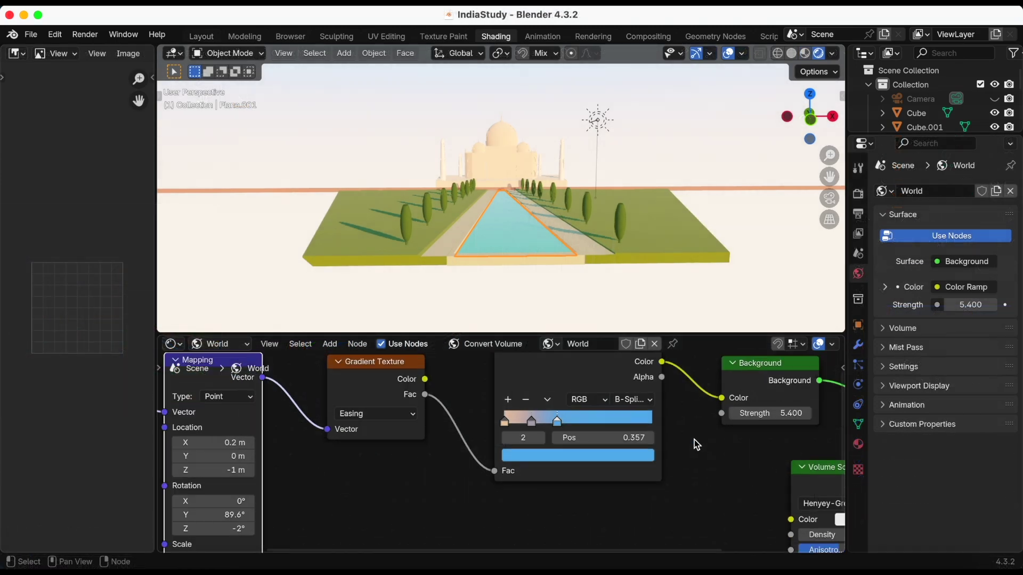
Examine the World sky nodes, including the Color Ramp's B-Spline interpolation, the Gradient Texture type and the Mapping values.
{"action": "scroll", "coordinate": [692, 445], "scroll_direction": "down", "scroll_amount": 2}
{"action": "middle_click_drag", "start_coordinate": [692, 445], "coordinate": [667, 465]}
{"action": "scroll", "coordinate": [692, 458], "scroll_direction": "up", "scroll_amount": 2}
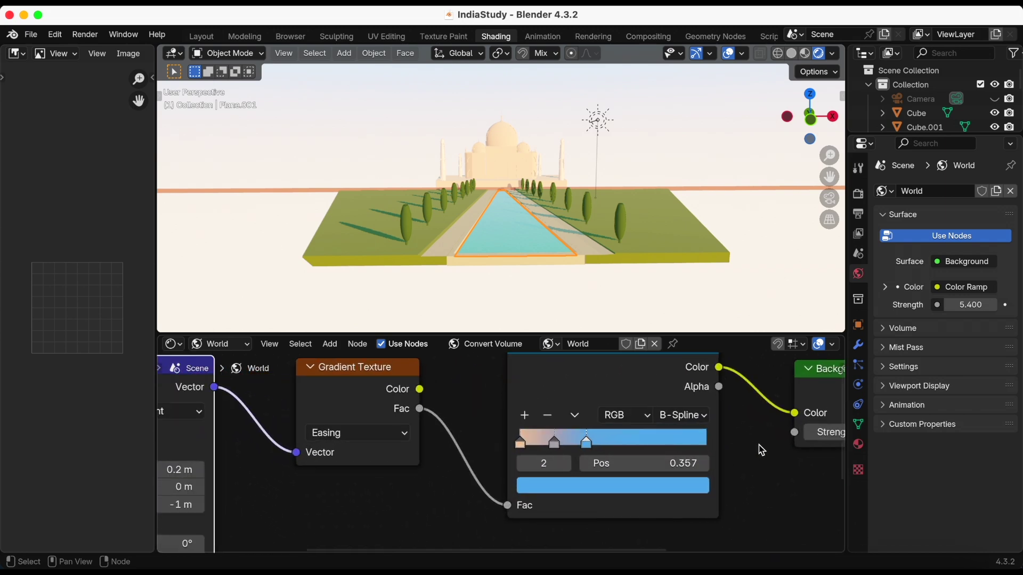
{"action": "middle_click_drag", "start_coordinate": [760, 449], "coordinate": [650, 463]}
{"action": "scroll", "coordinate": [654, 466], "scroll_direction": "up", "scroll_amount": 1}
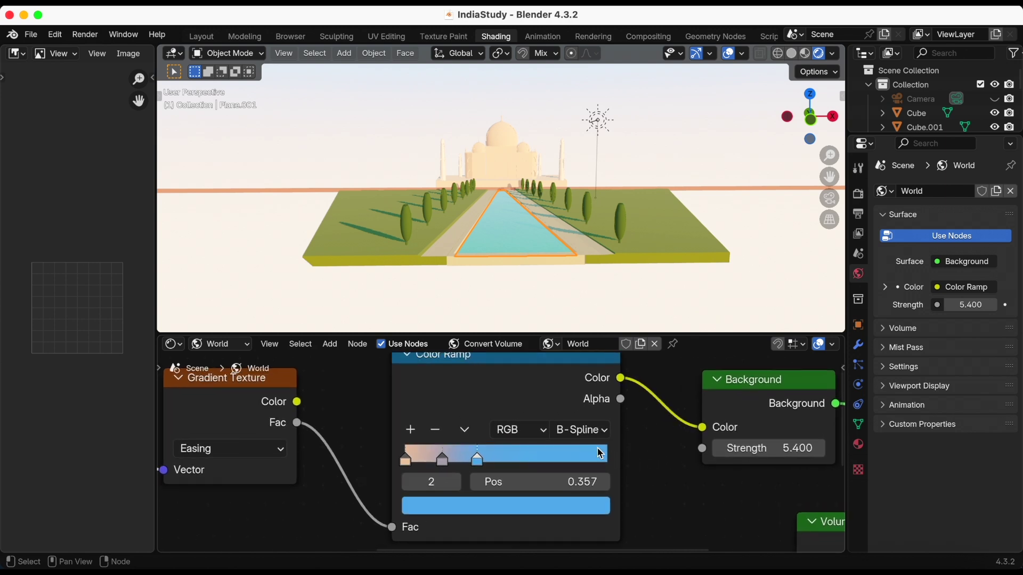
{"action": "left_click", "coordinate": [581, 430]}
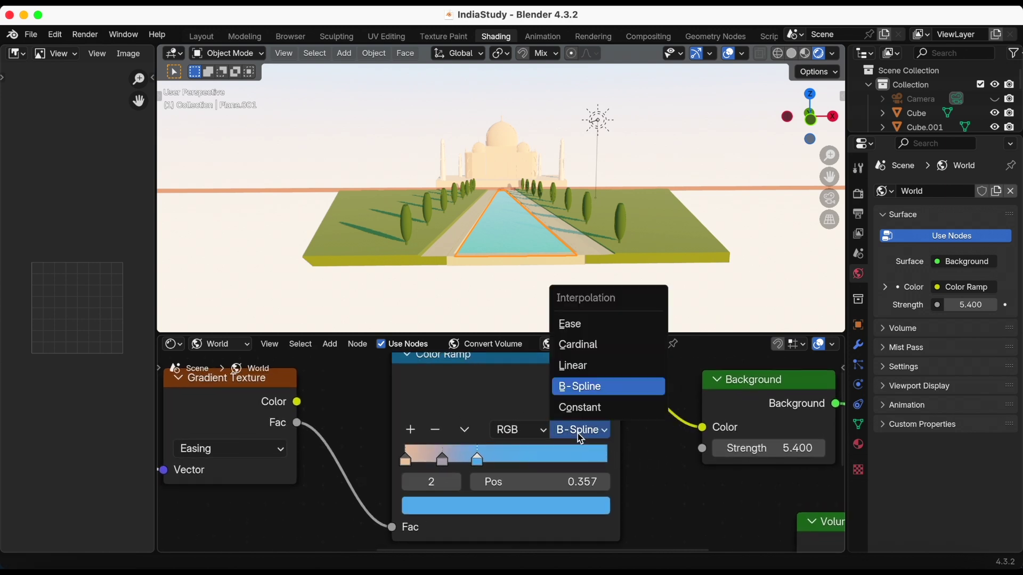
{"action": "left_click", "coordinate": [587, 392]}
{"action": "scroll", "coordinate": [666, 493], "scroll_direction": "down", "scroll_amount": 3}
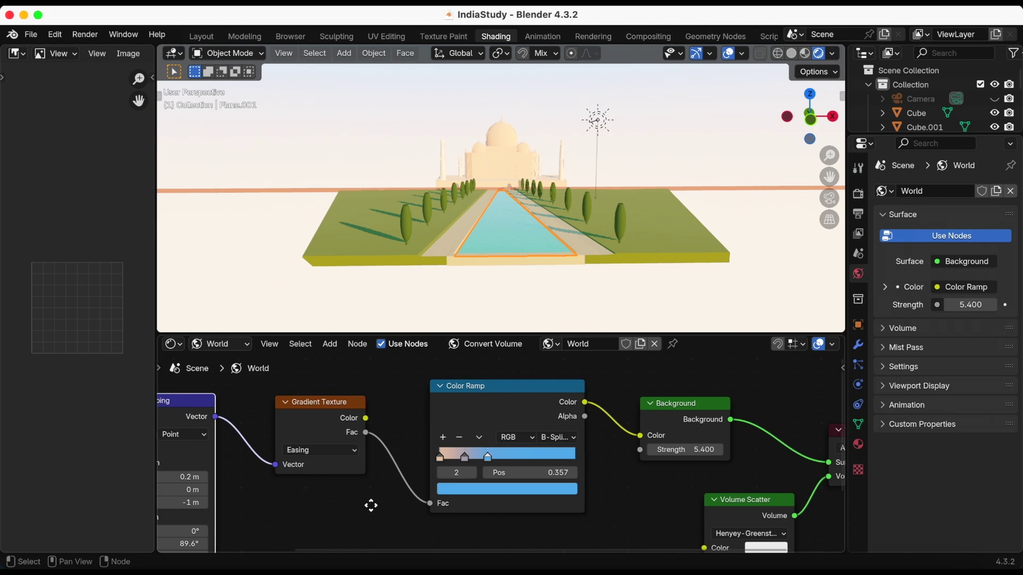
{"action": "middle_click_drag", "start_coordinate": [376, 505], "coordinate": [510, 479]}
{"action": "left_click", "coordinate": [463, 426]}
{"action": "left_click", "coordinate": [463, 428]}
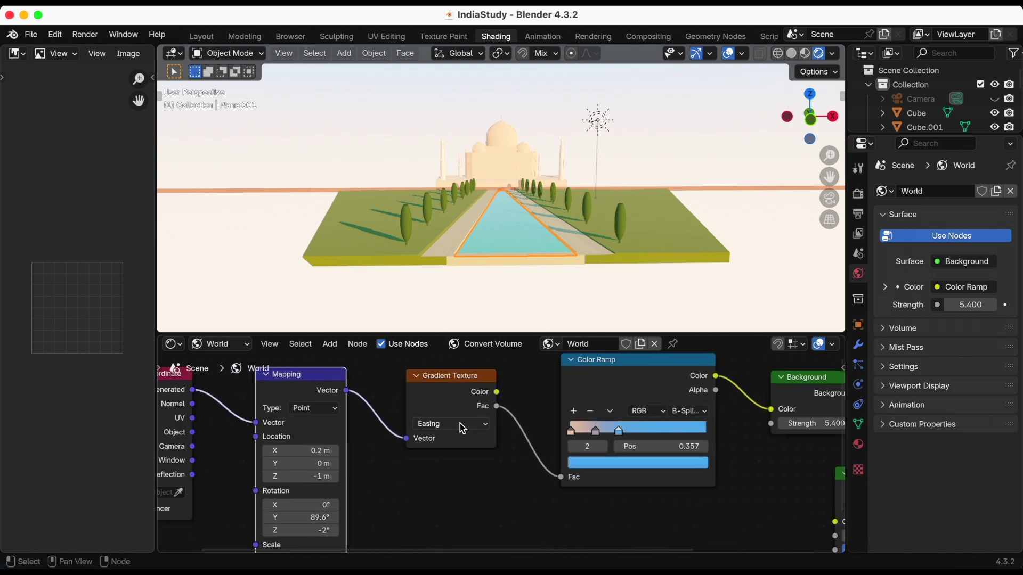
{"action": "middle_click_drag", "start_coordinate": [398, 492], "coordinate": [482, 506]}
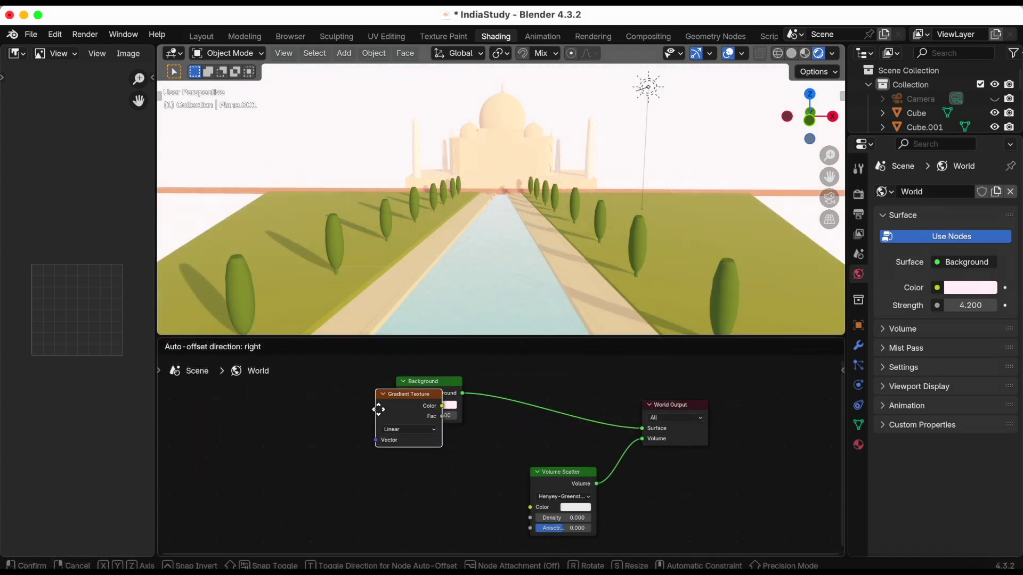
Place a Gradient Texture node ahead of the World's Background node and link it to the Background's Color input.
{"action": "left_click", "coordinate": [371, 402]}
{"action": "left_click_drag", "start_coordinate": [411, 397], "coordinate": [498, 402]}
{"action": "left_click_drag", "start_coordinate": [341, 415], "coordinate": [375, 398]}
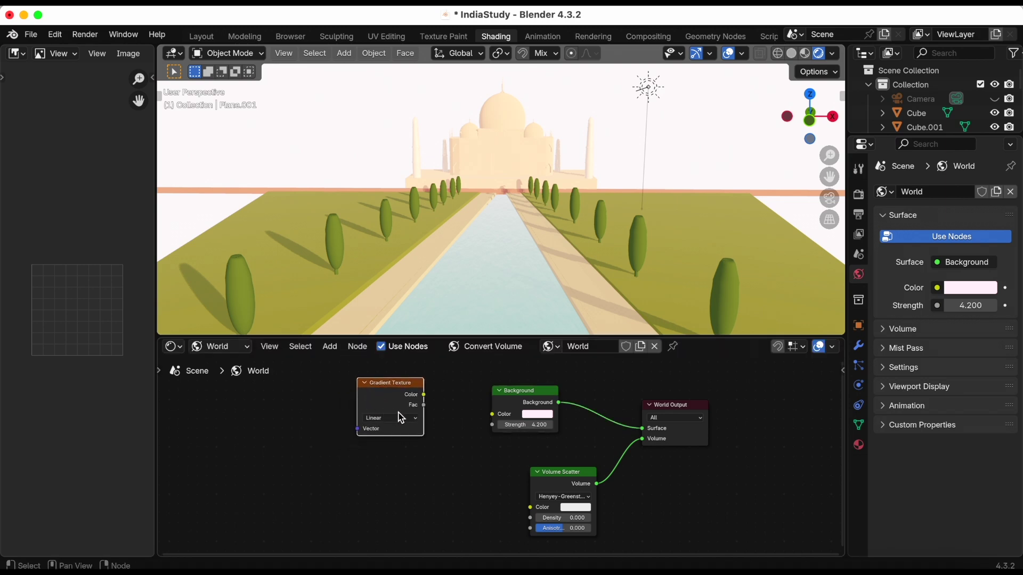
{"action": "left_click_drag", "start_coordinate": [405, 405], "coordinate": [402, 411]}
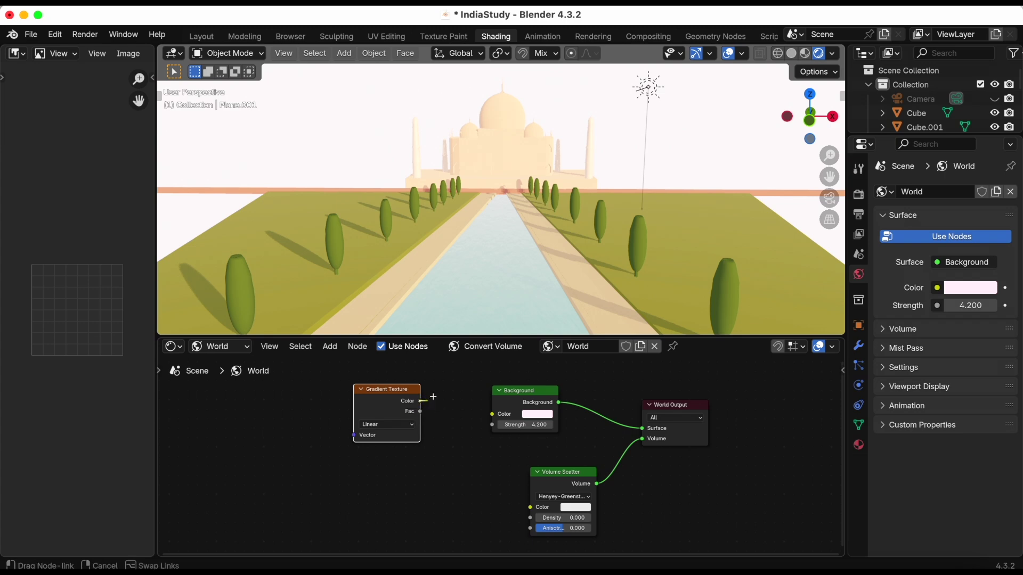
{"action": "left_click_drag", "start_coordinate": [431, 406], "coordinate": [428, 401]}
{"action": "key", "text": "Escape"}
{"action": "left_click_drag", "start_coordinate": [491, 421], "coordinate": [491, 421]}
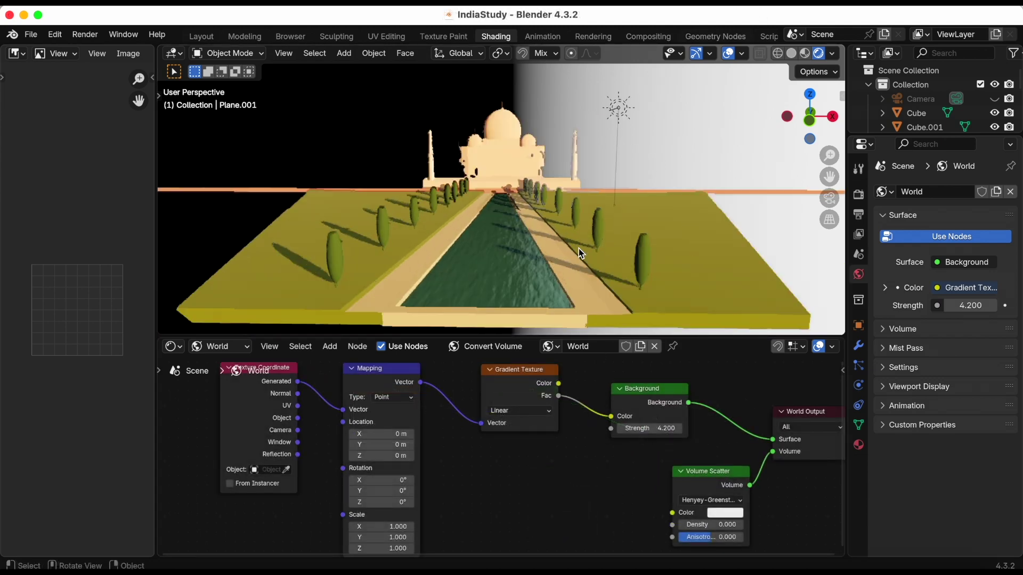
Compare the Quadratic and Easing types on the Gradient Texture node and settle on Quadratic.
{"action": "scroll", "coordinate": [580, 253], "scroll_direction": "up", "scroll_amount": 2}
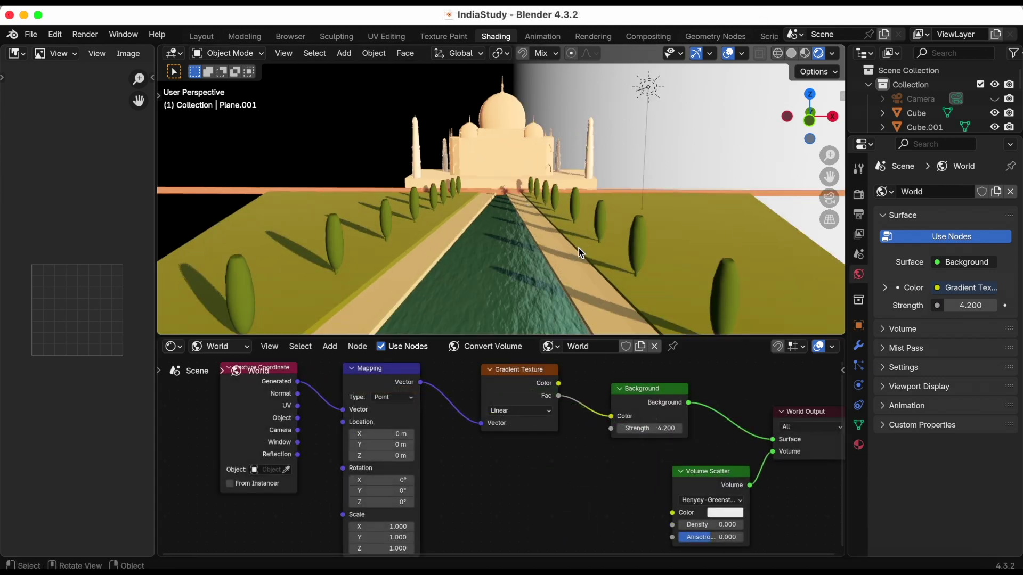
{"action": "left_click", "coordinate": [541, 415]}
{"action": "left_click", "coordinate": [541, 451]}
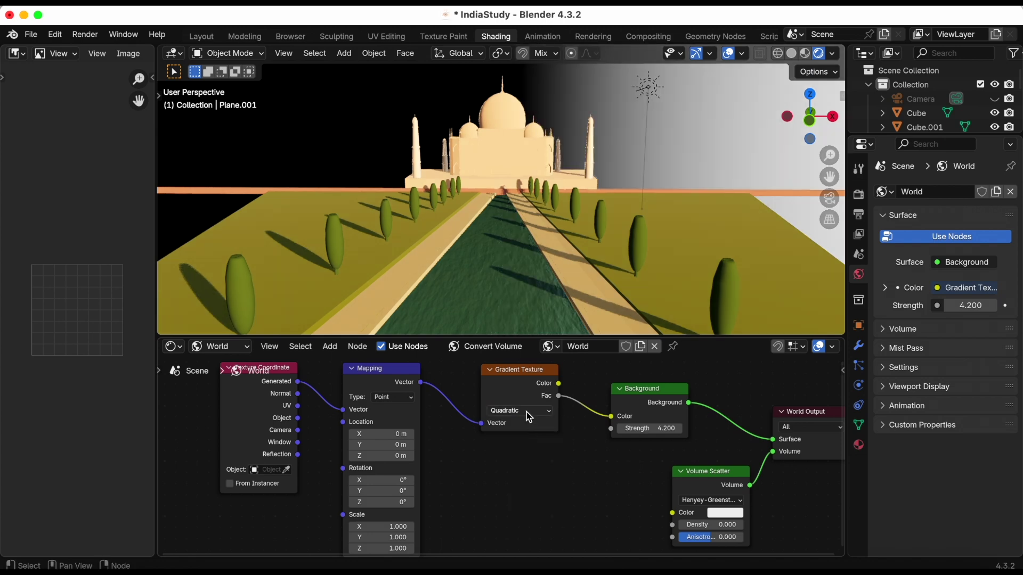
{"action": "left_click", "coordinate": [527, 412]}
{"action": "left_click", "coordinate": [532, 463]}
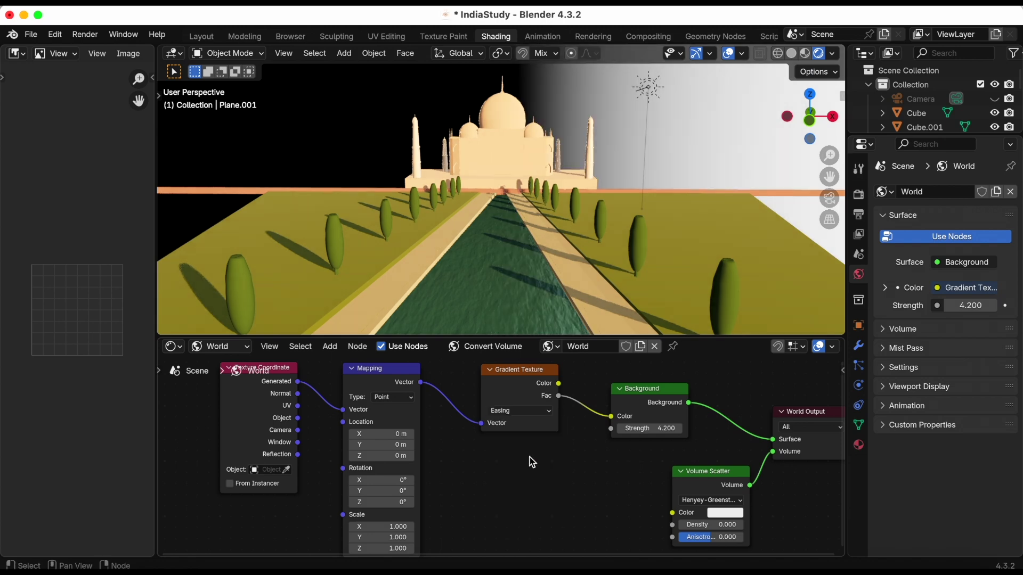
{"action": "left_click", "coordinate": [532, 414]}
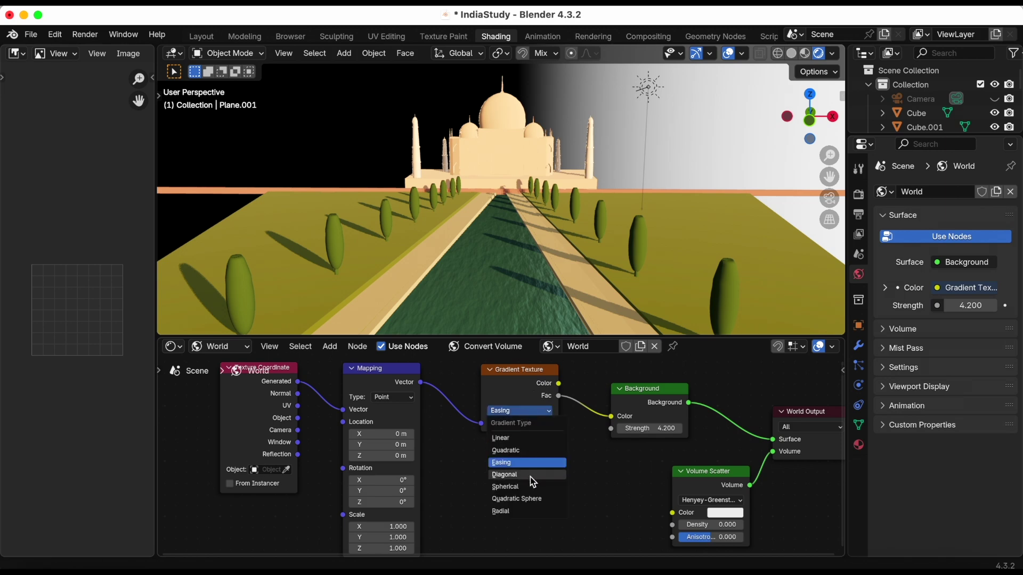
{"action": "key", "text": "q"}
Add a Color Ramp node and place it below the Gradient Texture node, left unconnected.
{"action": "key", "text": "shift+a"}
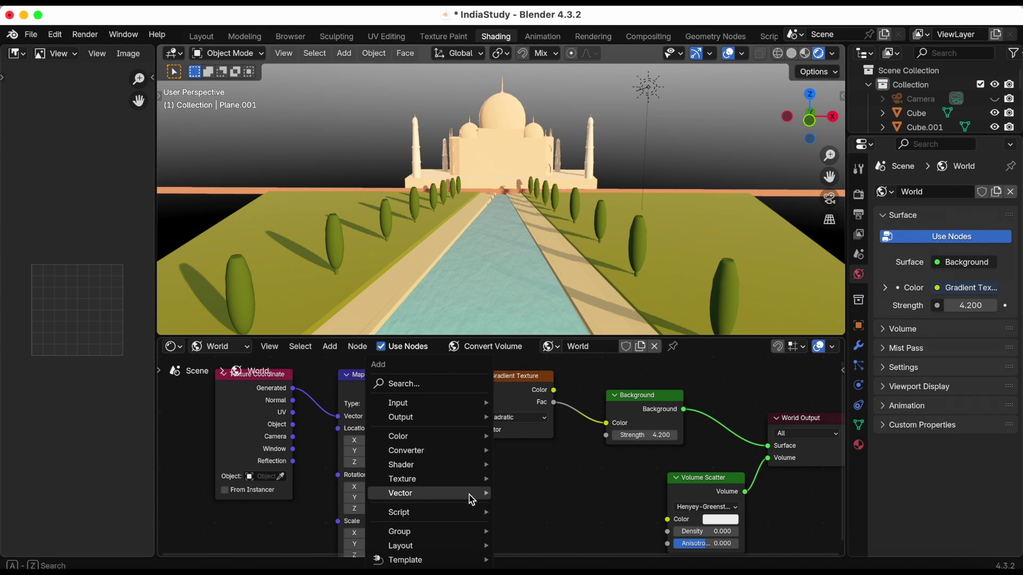
{"action": "left_click", "coordinate": [445, 388]}
{"action": "type", "text": "colo"}
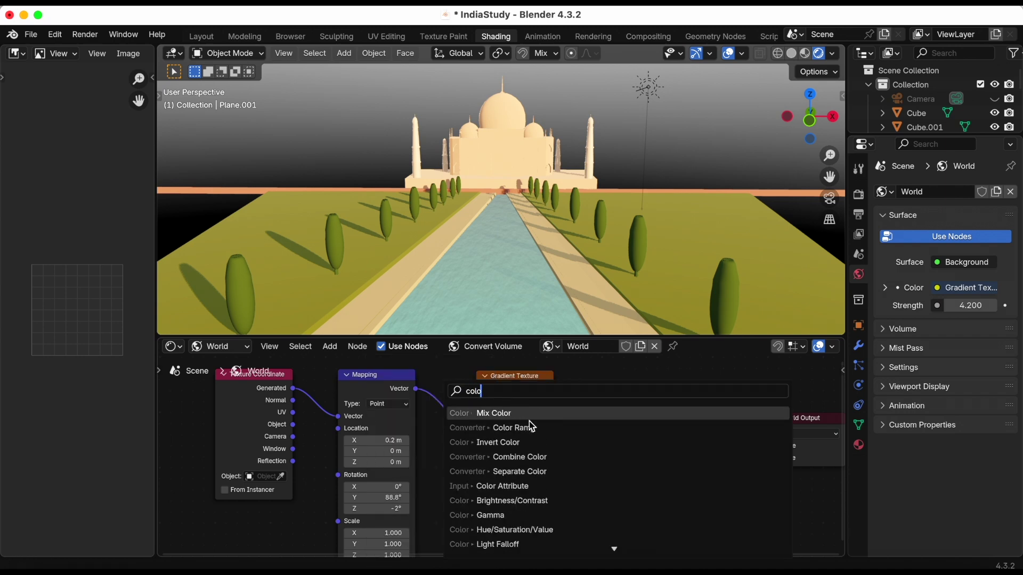
{"action": "left_click", "coordinate": [529, 432]}
{"action": "left_click", "coordinate": [458, 462]}
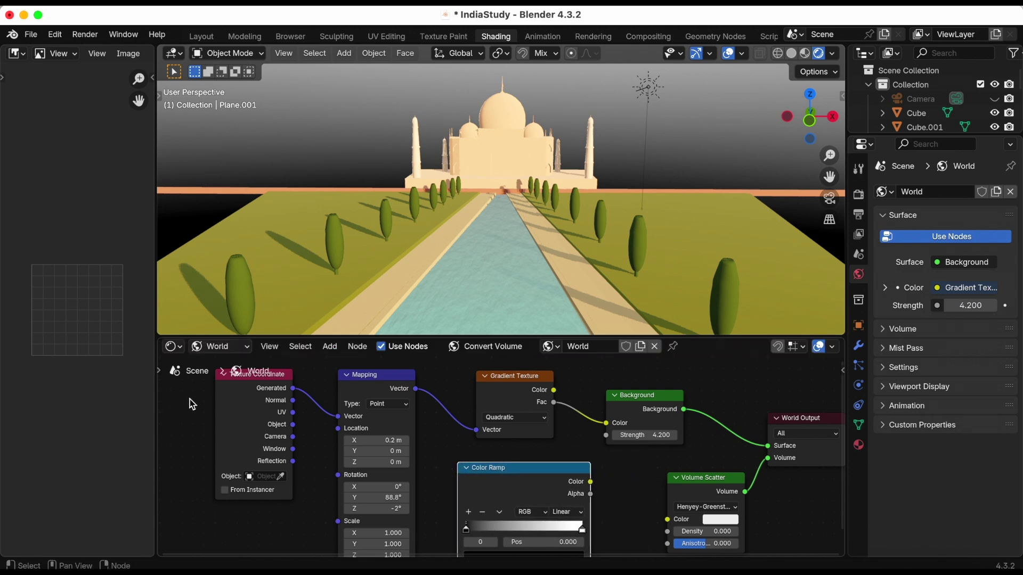
Link the Color Ramp between the Gradient Texture and Background nodes and colour its second stop light turquoise.
{"action": "left_click_drag", "start_coordinate": [193, 404], "coordinate": [471, 401]}
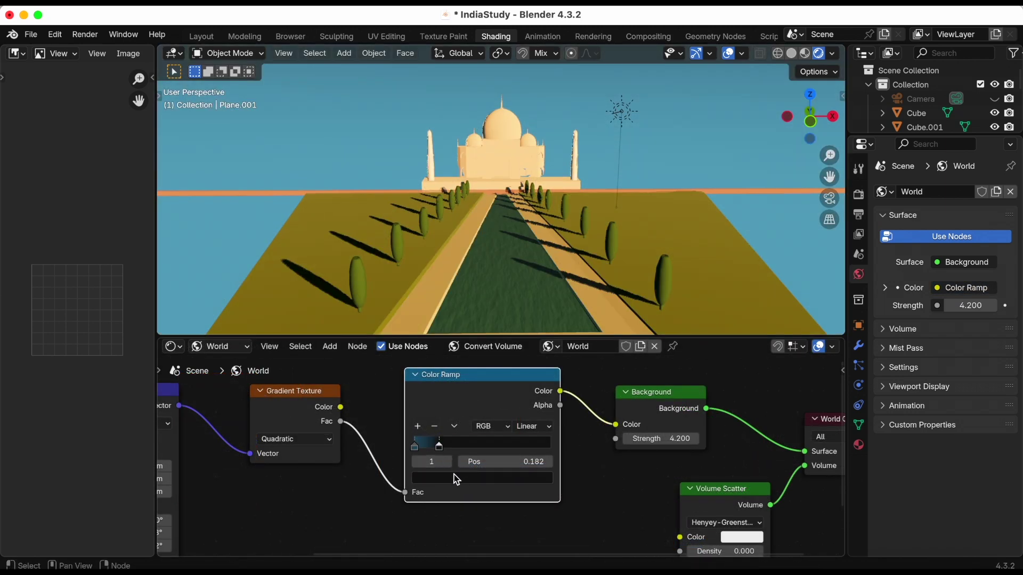
{"action": "left_click", "coordinate": [456, 478]}
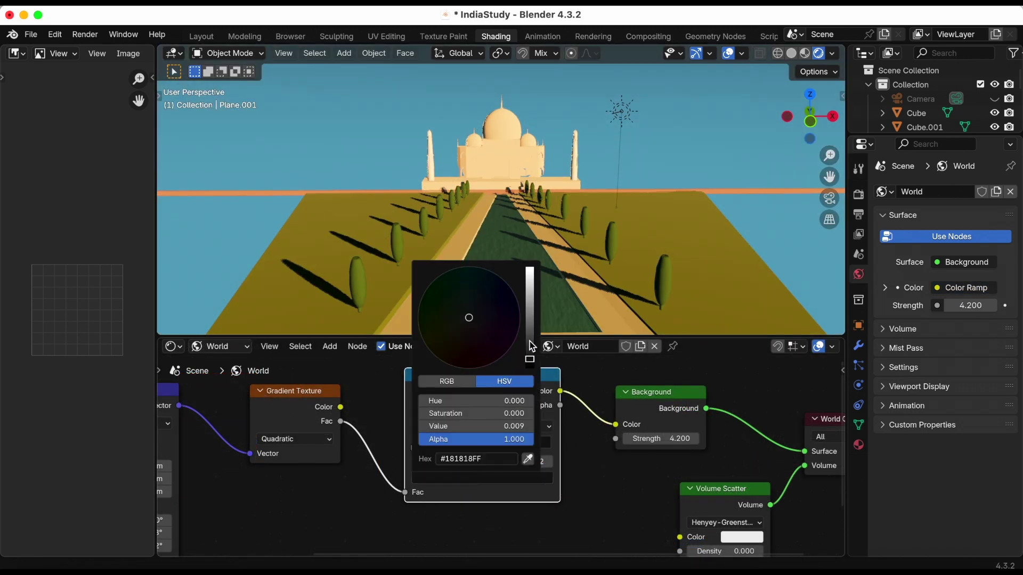
{"action": "left_click_drag", "start_coordinate": [532, 347], "coordinate": [529, 293]}
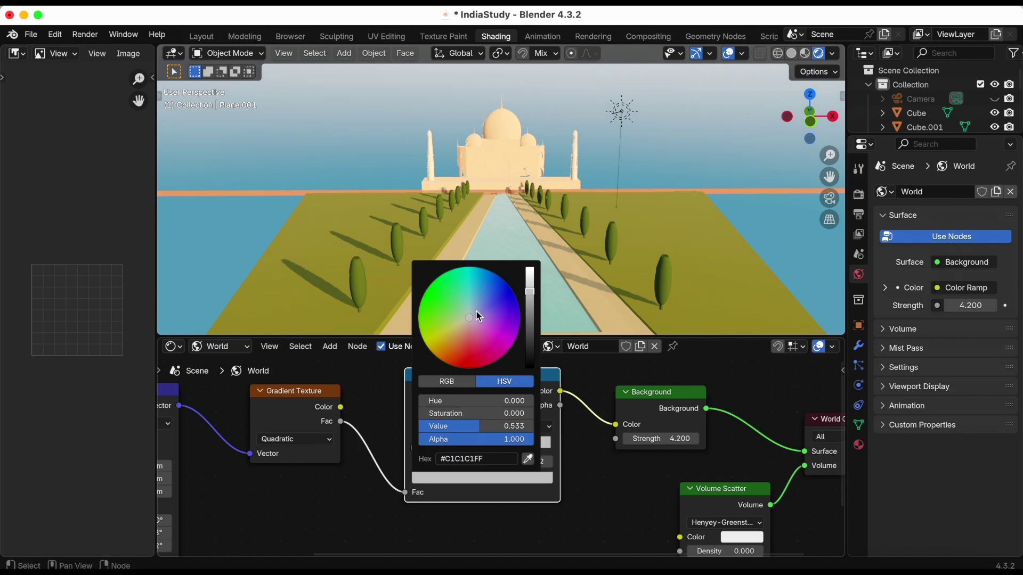
{"action": "mouse_move", "coordinate": [476, 314]}
{"action": "left_mouse_down"}
{"action": "mouse_move", "coordinate": [474, 280]}
{"action": "mouse_move", "coordinate": [530, 281]}
{"action": "mouse_move", "coordinate": [532, 291]}
{"action": "left_mouse_up"}
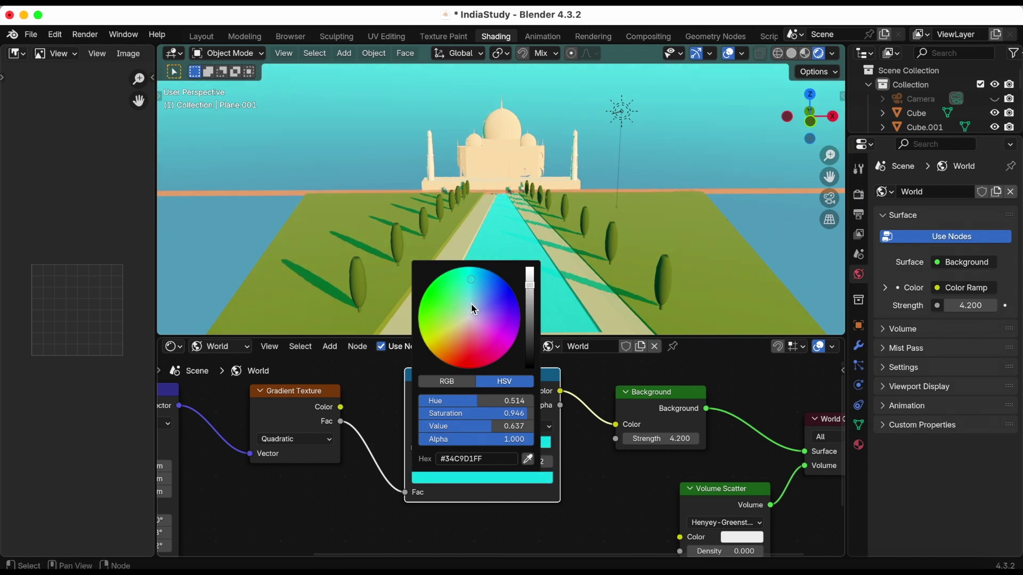
{"action": "left_click_drag", "start_coordinate": [475, 309], "coordinate": [471, 302]}
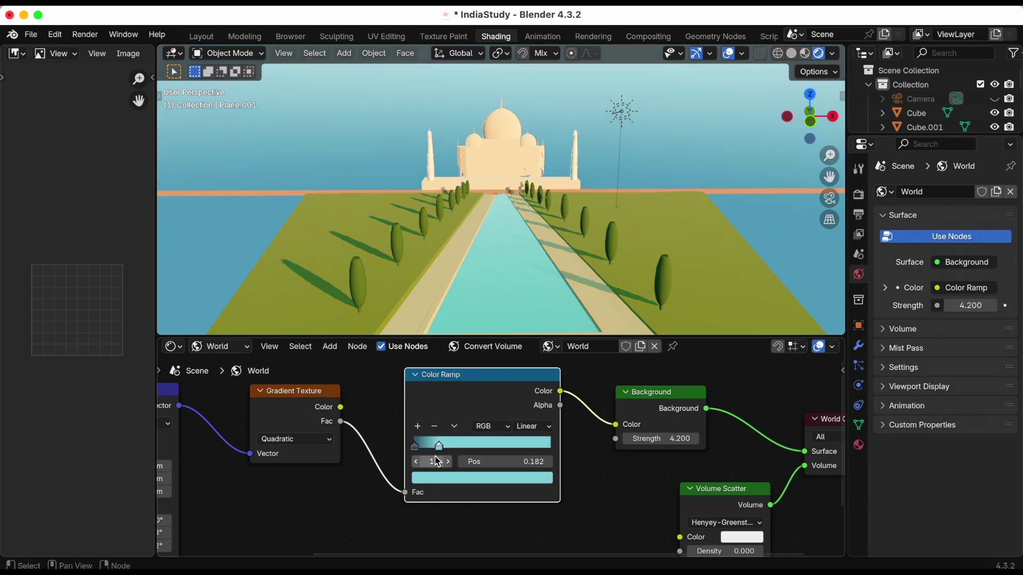
Slide the Color Ramp's turquoise end stop toward the middle of the ramp and view the sky in the Layout workspace.
{"action": "key", "text": "ctrl+z"}
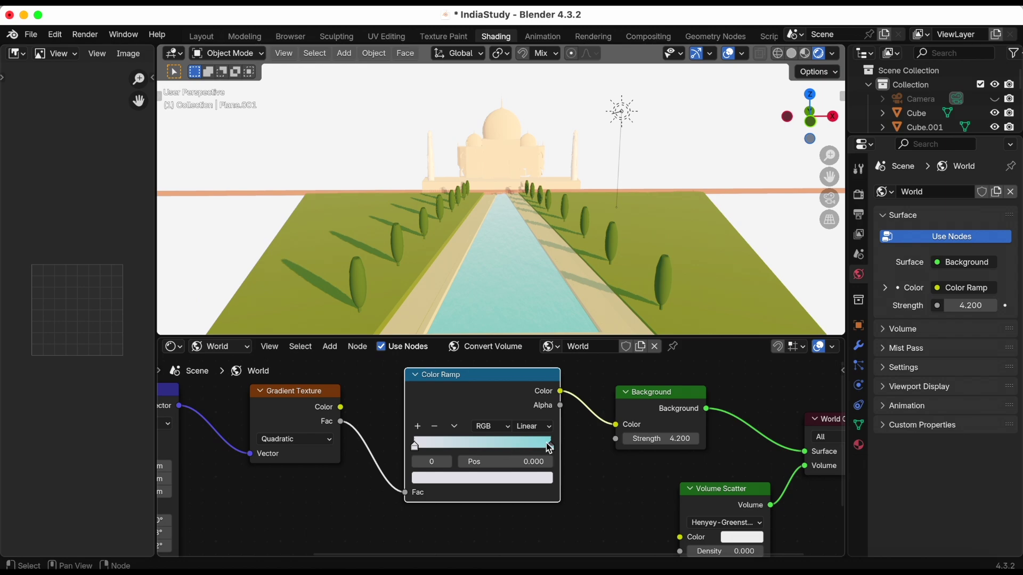
{"action": "left_click_drag", "start_coordinate": [550, 447], "coordinate": [497, 447]}
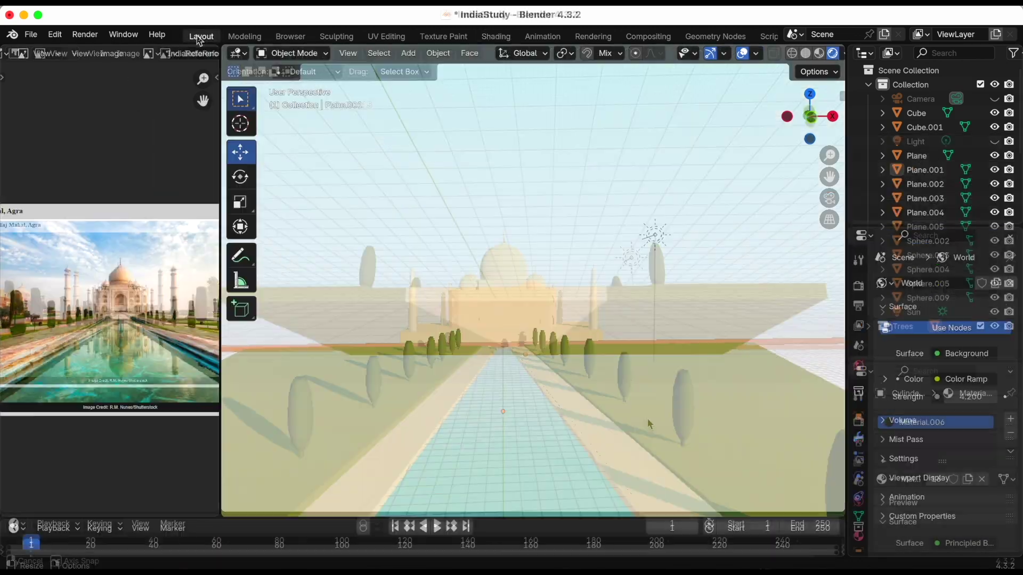
{"action": "middle_click_drag", "start_coordinate": [647, 417], "coordinate": [647, 472]}
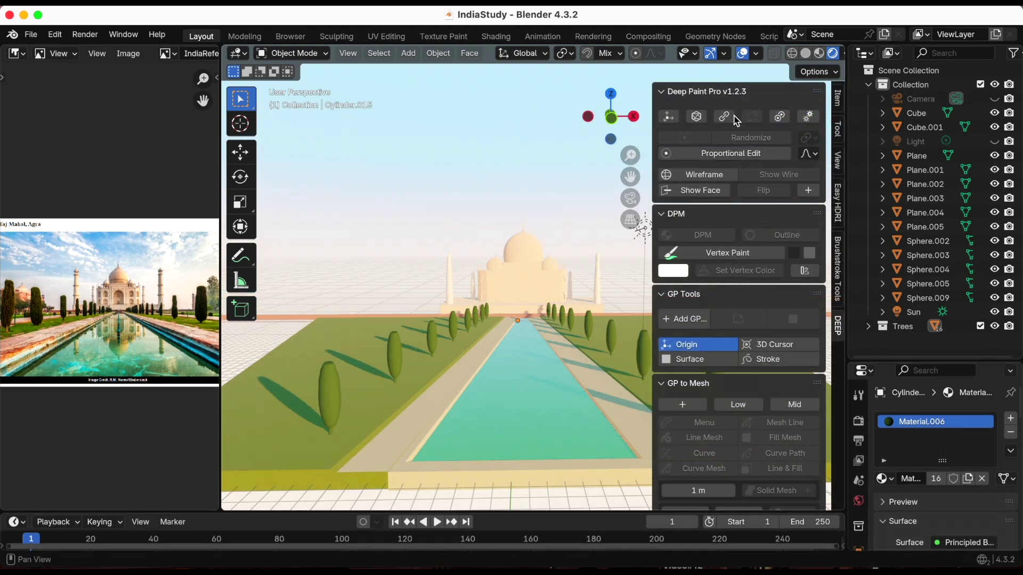
Generate Fill brushstrokes on the lawn plane left of the pool with Brushstroke Tools and save the file.
{"action": "left_click", "coordinate": [838, 275]}
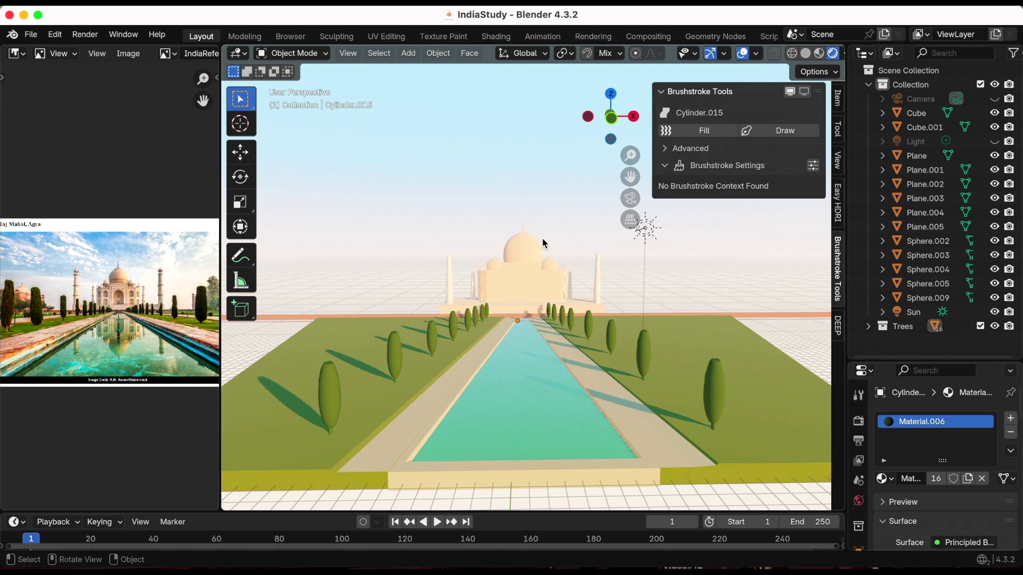
{"action": "middle_click_drag", "start_coordinate": [538, 243], "coordinate": [505, 286]}
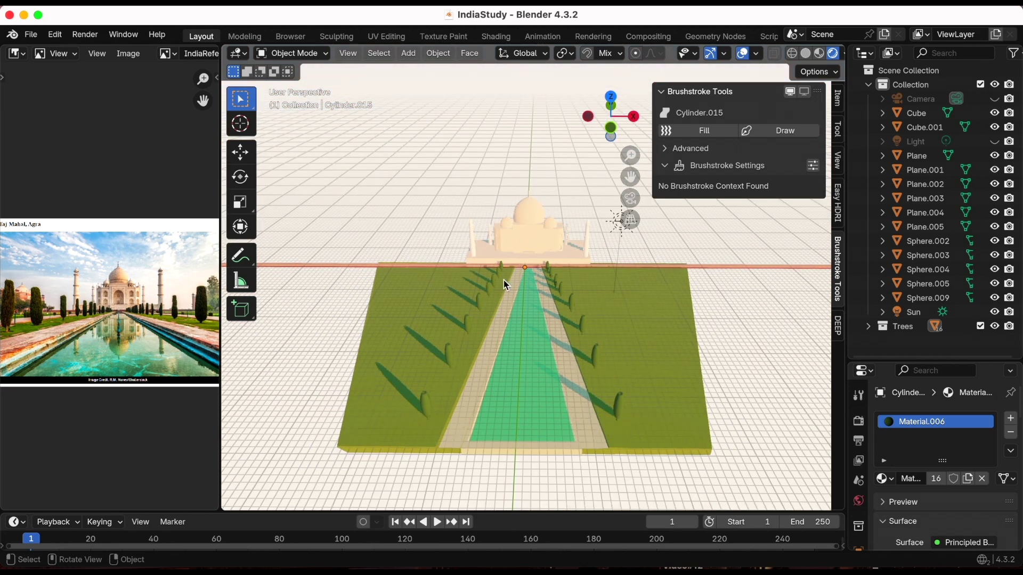
{"action": "left_click", "coordinate": [415, 314]}
{"action": "middle_click_drag", "start_coordinate": [414, 309], "coordinate": [434, 257]}
{"action": "left_click", "coordinate": [715, 132]}
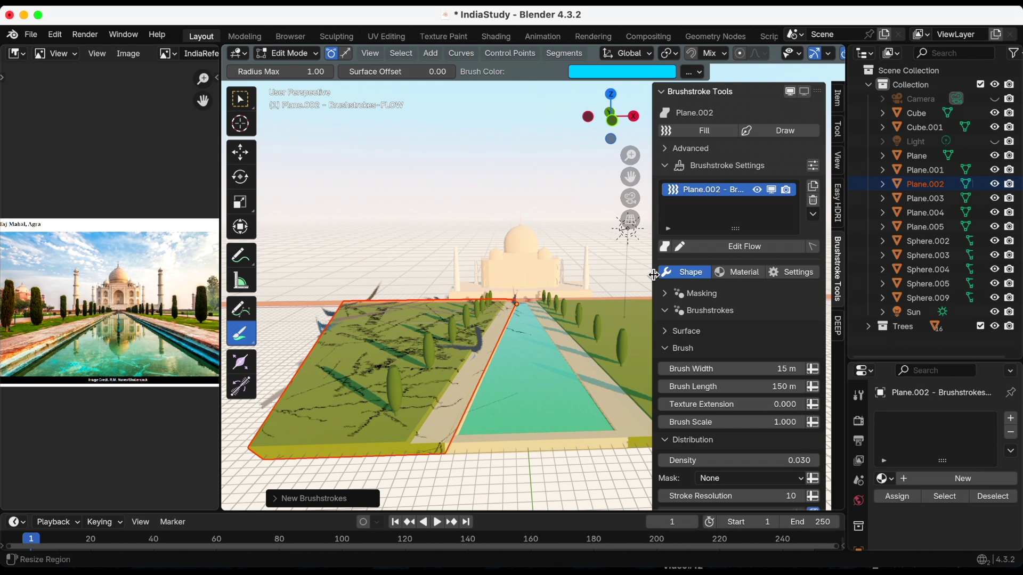
{"action": "key", "text": "super+s"}
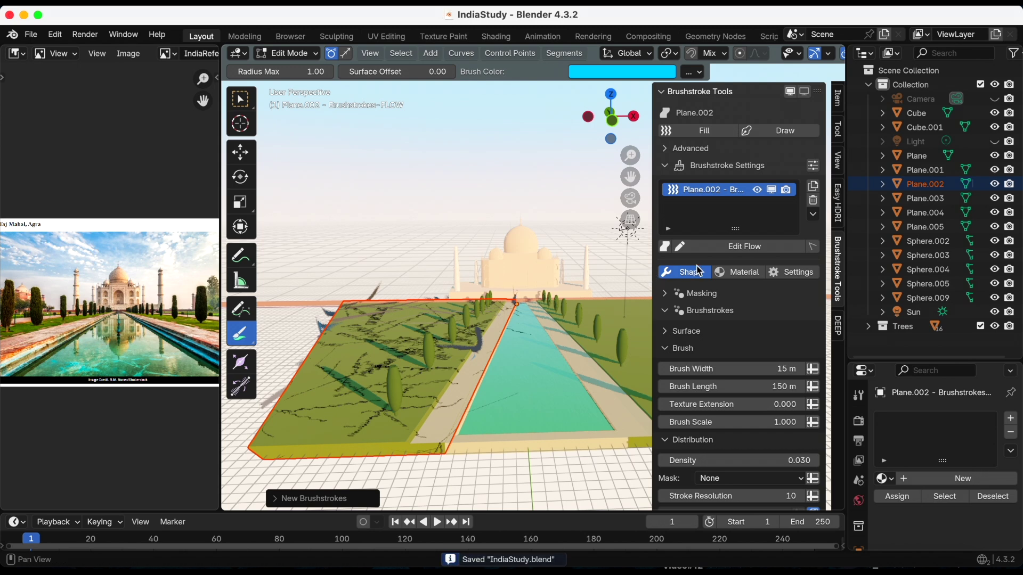
Give the lawn brushstrokes their own copy of the brush material and name it GrassGround-Brushstrokes.
{"action": "left_click", "coordinate": [743, 276]}
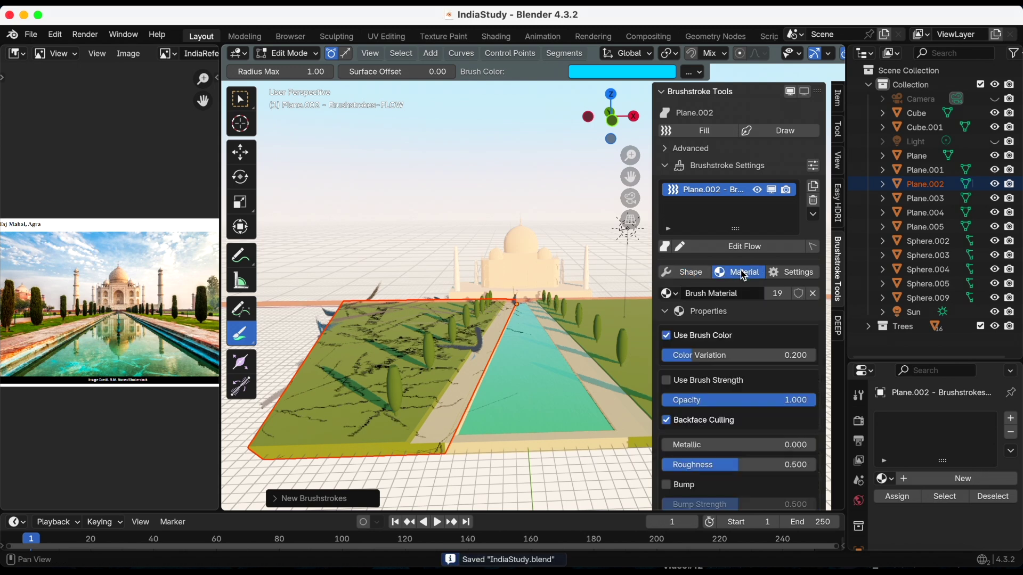
{"action": "left_click", "coordinate": [783, 297]}
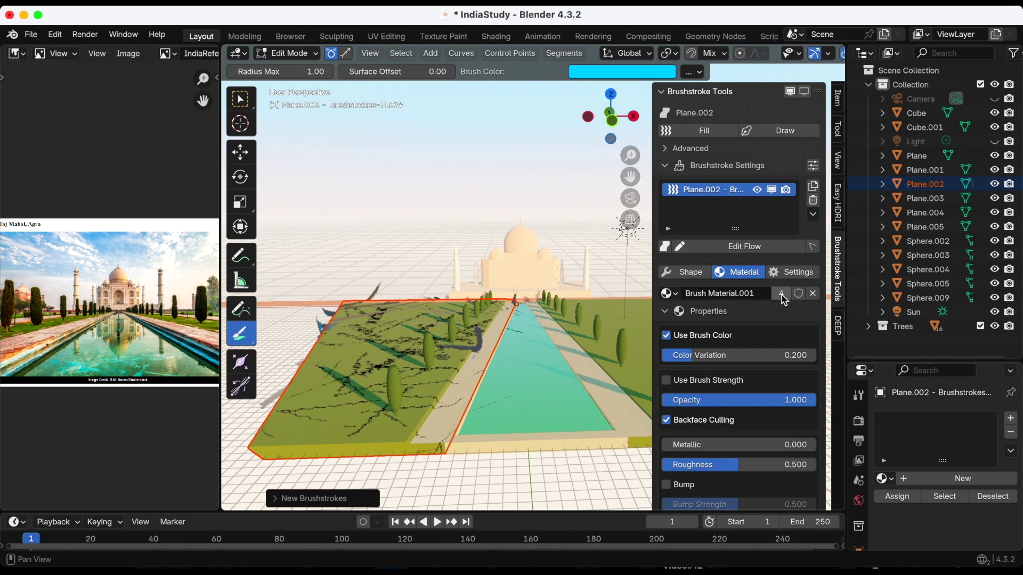
{"action": "double_click", "coordinate": [725, 297]}
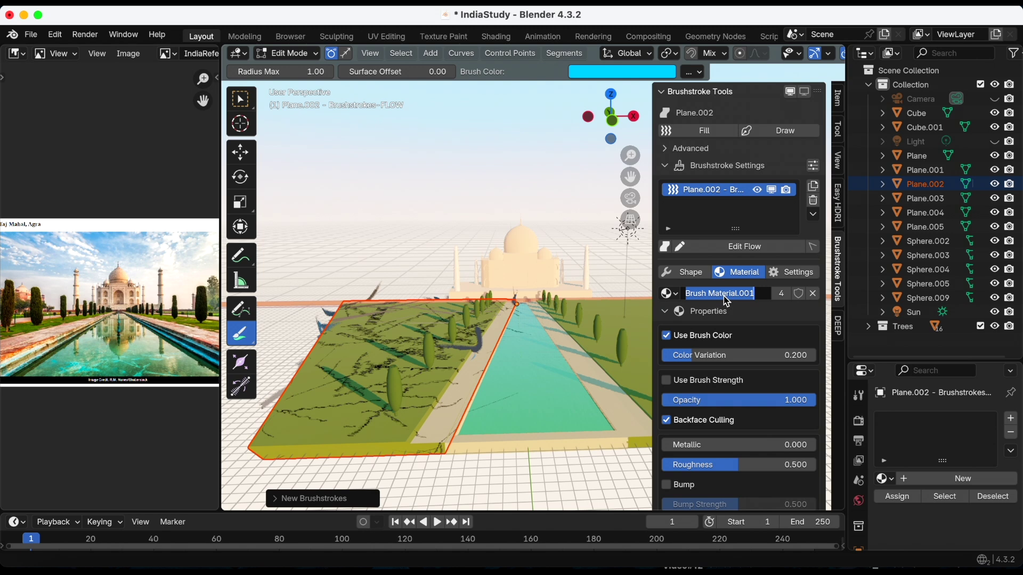
{"action": "type", "text": "GrassGround-Brush"}
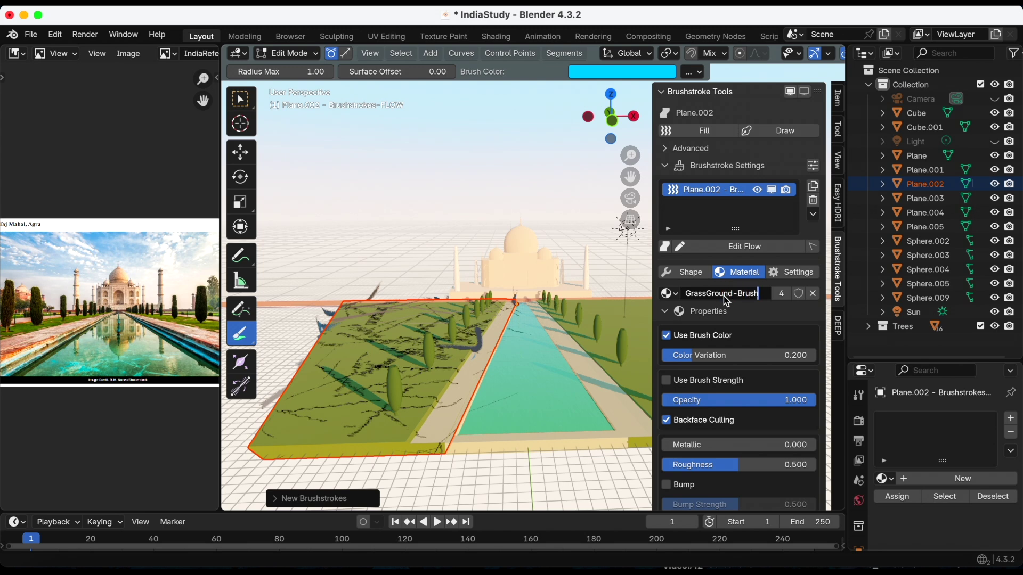
{"action": "type", "text": "rokes"}
{"action": "key", "text": "Return"}
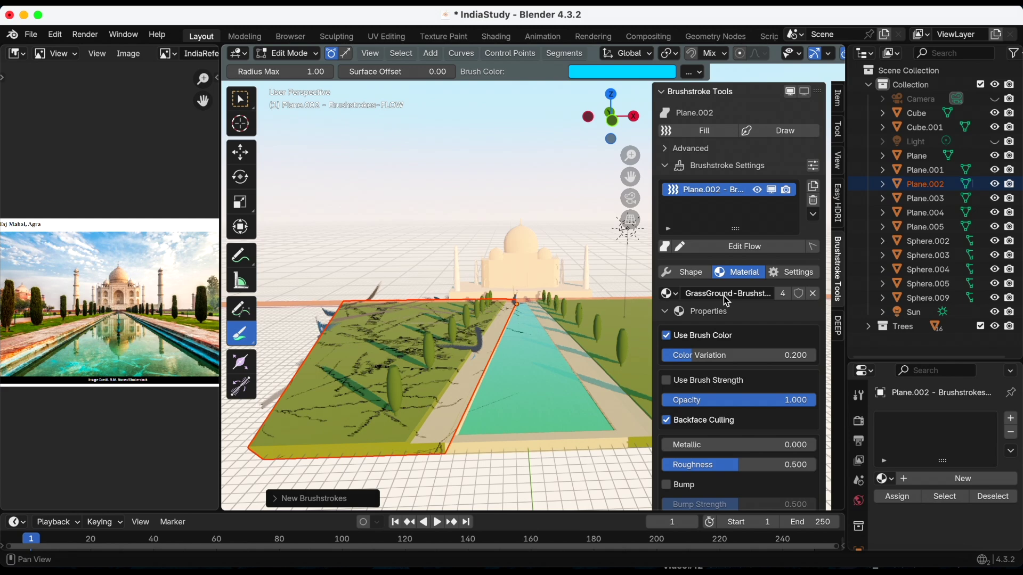
Disable Use Brush Color on the lawn brush material and set its colour to green with hue 0.257, saturation 0.855 and value 0.194.
{"action": "mouse_move", "coordinate": [497, 338]}
{"action": "middle_mouse_down"}
{"action": "mouse_move", "coordinate": [486, 377]}
{"action": "mouse_move", "coordinate": [493, 398]}
{"action": "middle_mouse_up"}
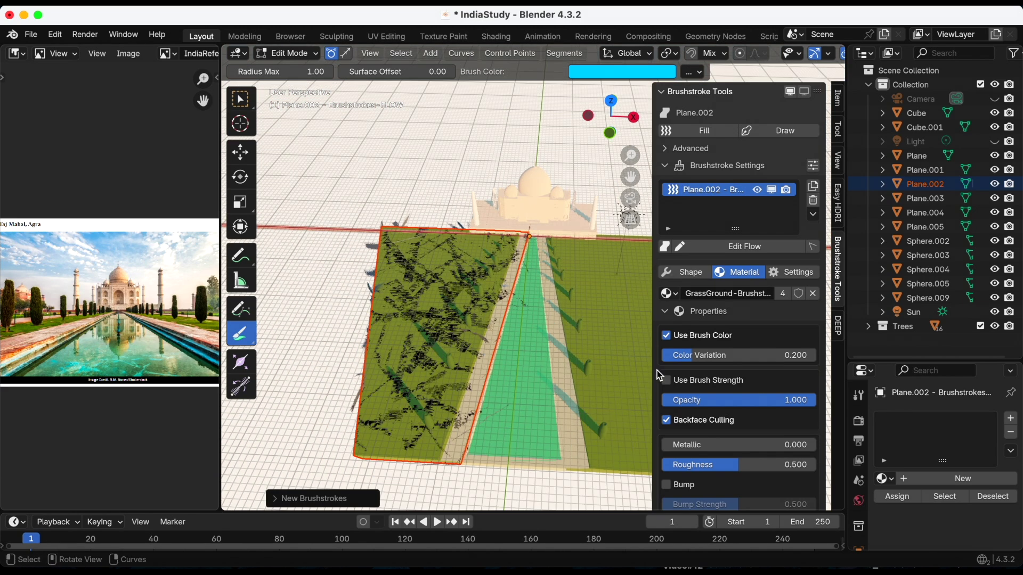
{"action": "left_click", "coordinate": [666, 336]}
{"action": "left_click", "coordinate": [712, 363]}
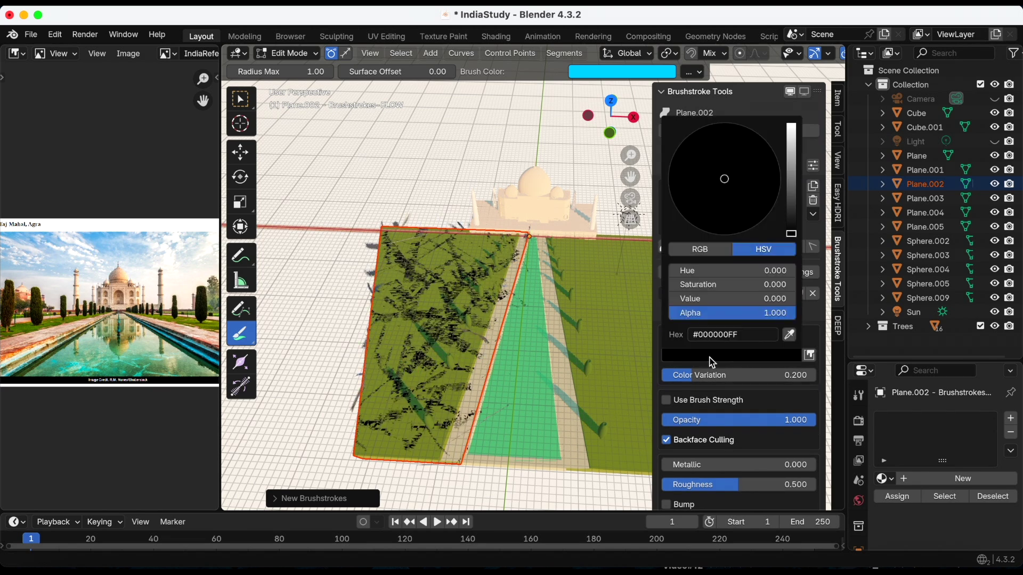
{"action": "left_click_drag", "start_coordinate": [792, 237], "coordinate": [798, 186]}
{"action": "left_click_drag", "start_coordinate": [715, 180], "coordinate": [691, 182]}
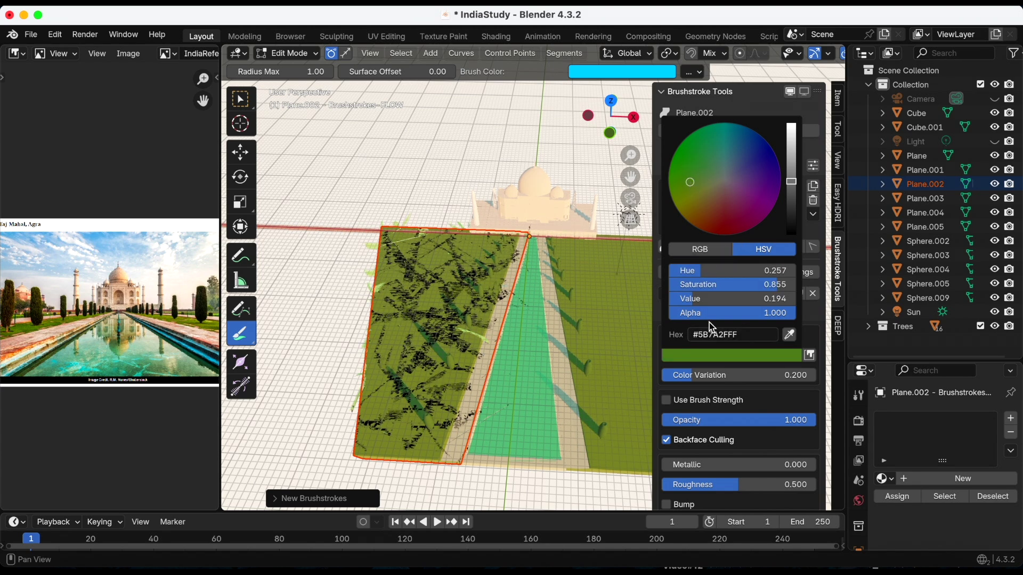
Replace the lawn brush colour with an eyedropper sample, shift it to a dark green, and save the file.
{"action": "left_click", "coordinate": [739, 364]}
{"action": "left_click", "coordinate": [788, 342]}
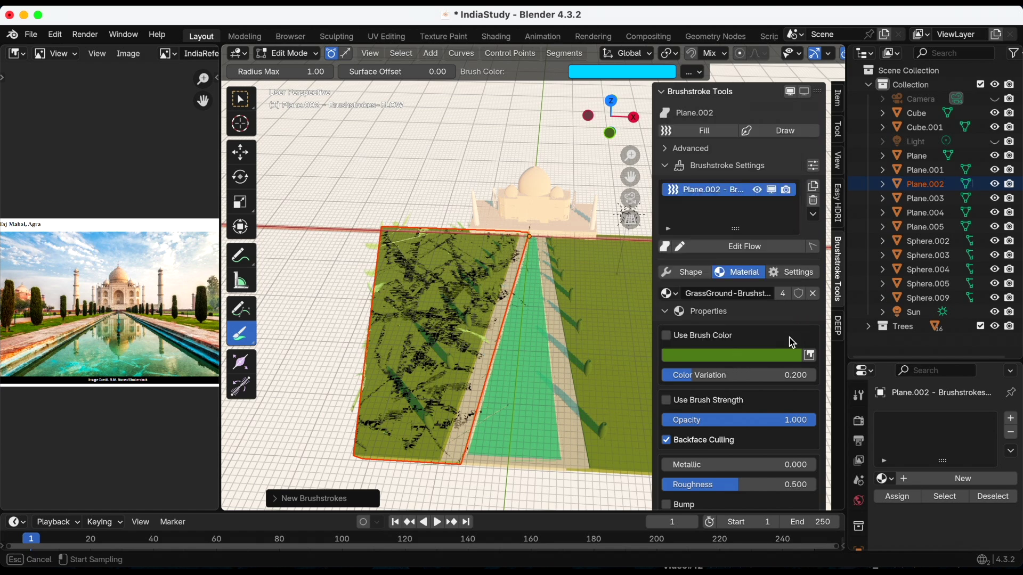
{"action": "left_click", "coordinate": [743, 360]}
{"action": "left_click", "coordinate": [737, 355]}
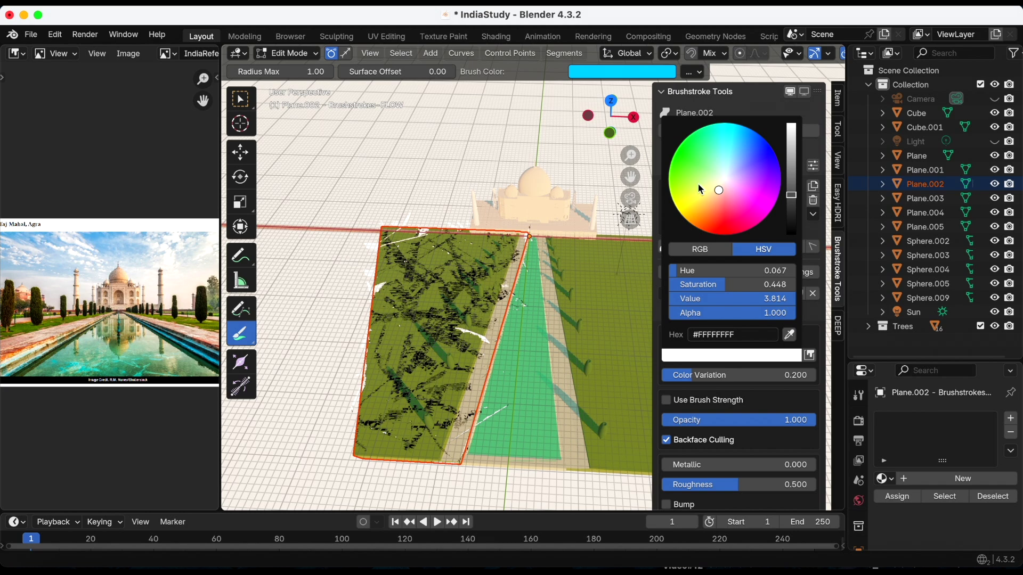
{"action": "left_click_drag", "start_coordinate": [699, 182], "coordinate": [687, 170]}
{"action": "scroll", "coordinate": [686, 169], "scroll_direction": "down", "scroll_amount": 5}
{"action": "scroll", "coordinate": [687, 170], "scroll_direction": "down", "scroll_amount": 2}
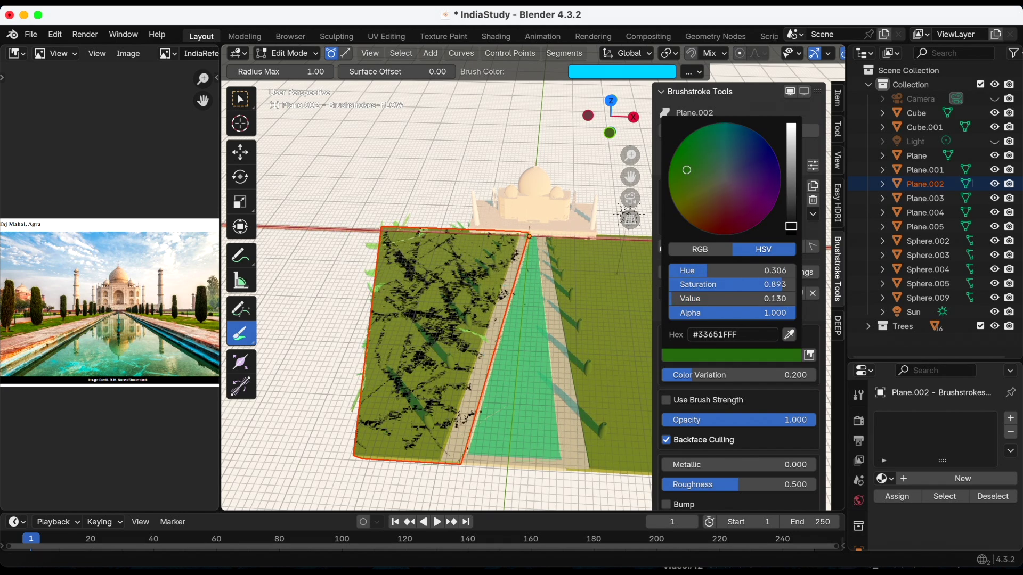
{"action": "scroll", "coordinate": [687, 170], "scroll_direction": "up", "scroll_amount": 2}
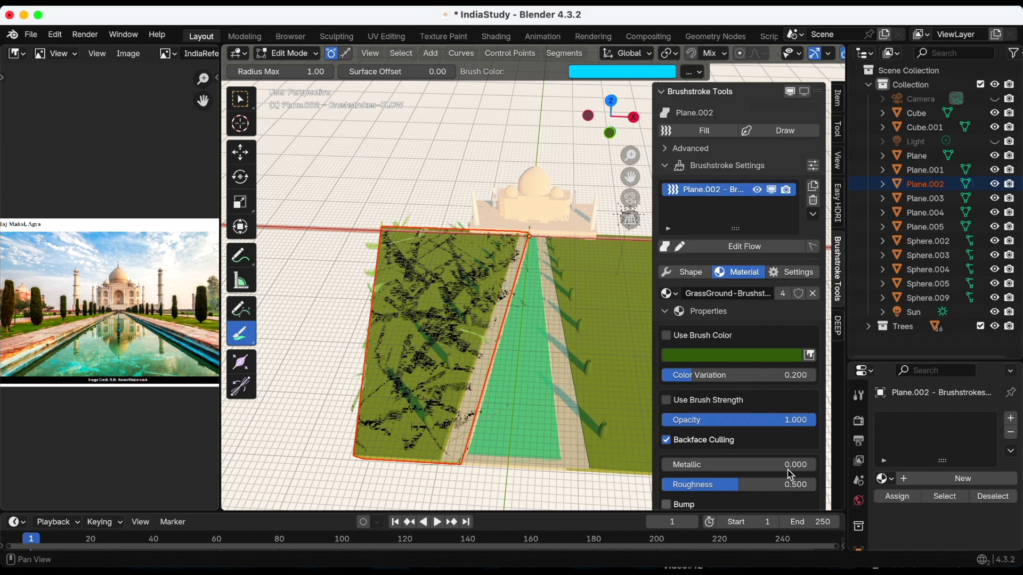
{"action": "scroll", "coordinate": [728, 319], "scroll_direction": "down", "scroll_amount": 5}
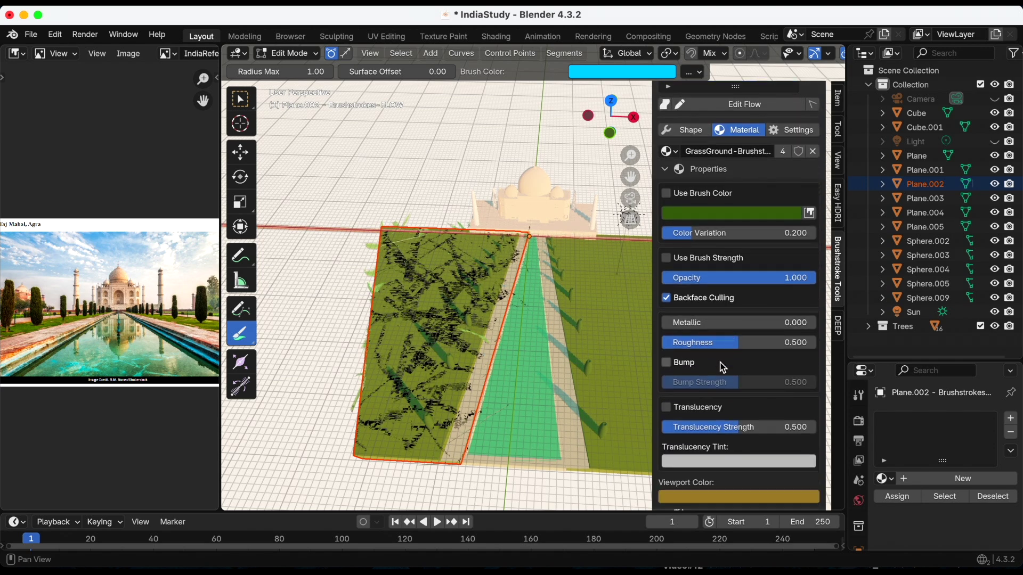
{"action": "key", "text": "super+s"}
Set the lawn brushstrokes' Brush Width to 5 m and Brush Length to 5 m.
{"action": "scroll", "coordinate": [713, 327], "scroll_direction": "up", "scroll_amount": 1}
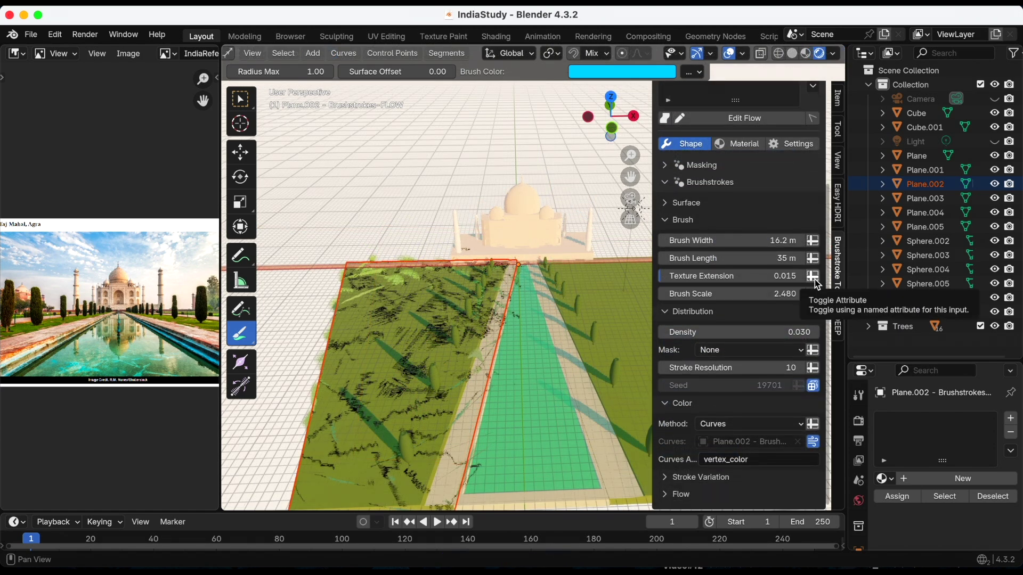
{"action": "left_click", "coordinate": [736, 241]}
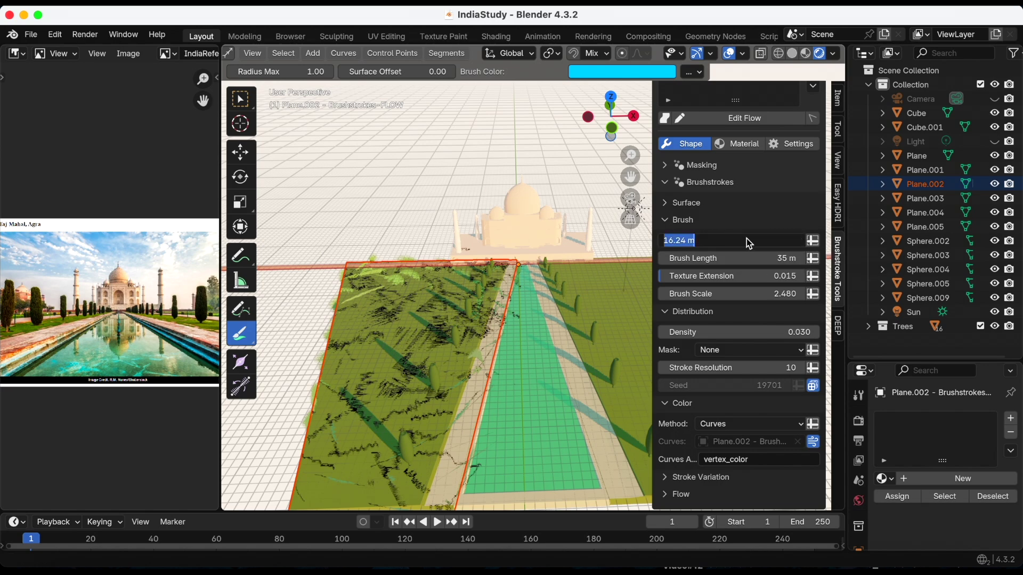
{"action": "type", "text": "5"}
{"action": "key", "text": "Return"}
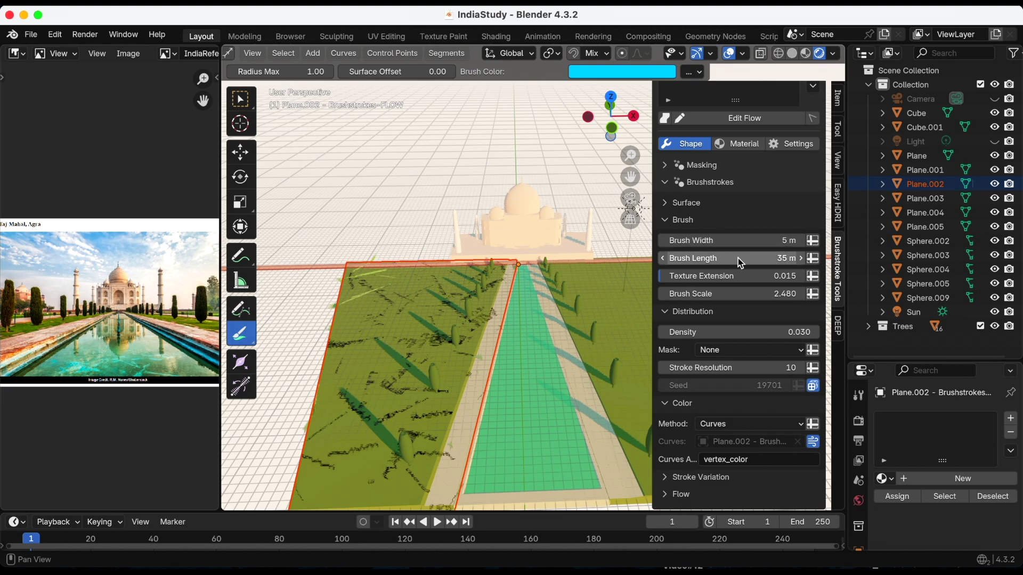
{"action": "left_click", "coordinate": [738, 258]}
{"action": "type", "text": "5"}
{"action": "key", "text": "Return"}
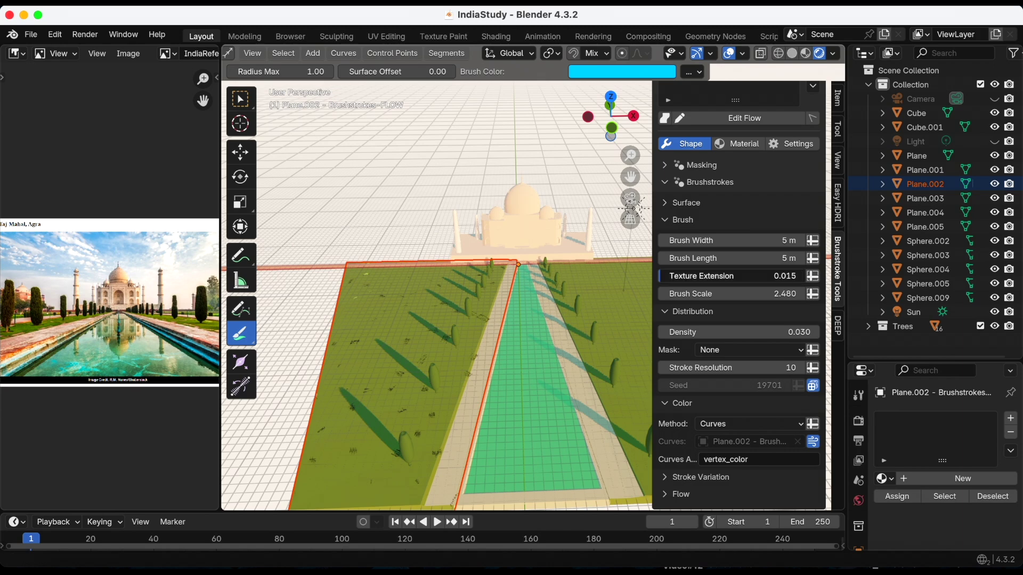
Adjust the lawn brushstrokes to Texture Extension 0.038, Brush Scale 3.120 and Brush Length 12.8 m.
{"action": "mouse_move", "coordinate": [703, 276]}
{"action": "left_mouse_down"}
{"action": "mouse_move", "coordinate": [761, 276]}
{"action": "mouse_move", "coordinate": [664, 276]}
{"action": "mouse_move", "coordinate": [698, 300]}
{"action": "mouse_move", "coordinate": [735, 300]}
{"action": "mouse_move", "coordinate": [703, 300]}
{"action": "left_mouse_up"}
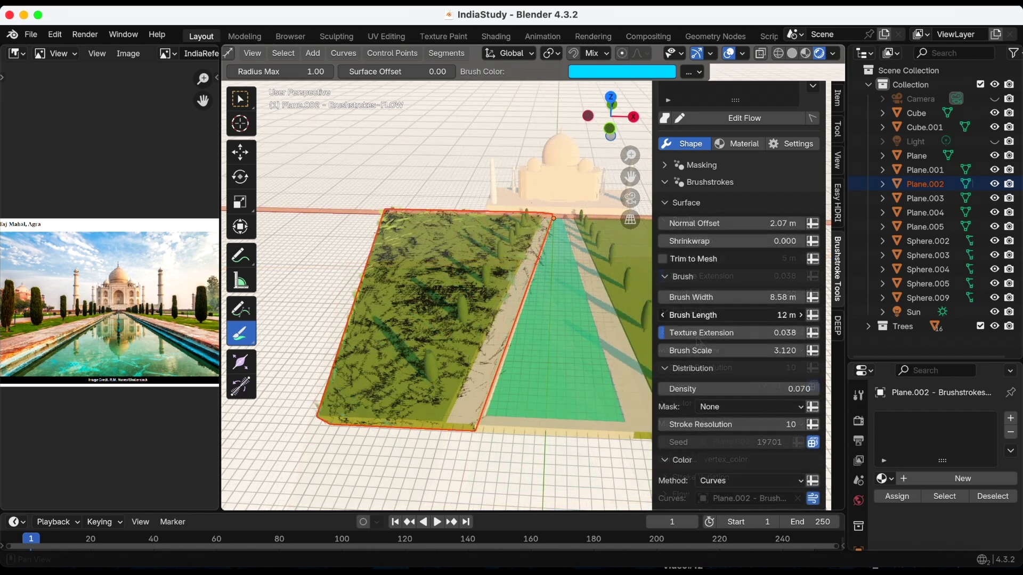
{"action": "mouse_move", "coordinate": [735, 315]}
{"action": "left_mouse_down"}
{"action": "mouse_move", "coordinate": [746, 315]}
{"action": "mouse_move", "coordinate": [708, 316]}
{"action": "left_mouse_up"}
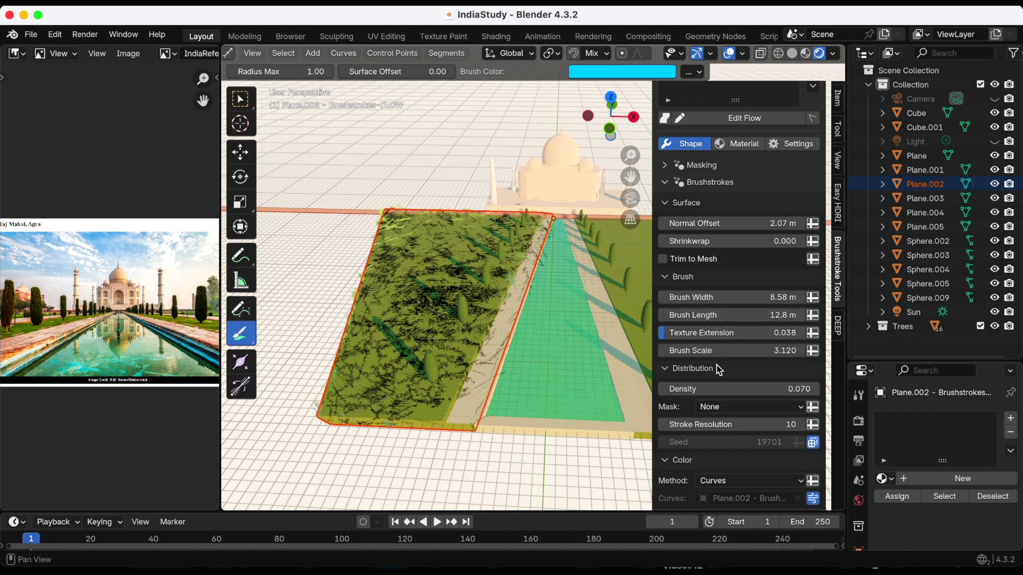
Show the Brush Style settings of the GrassGround-Brushstrokes material and save the file.
{"action": "left_click", "coordinate": [751, 145]}
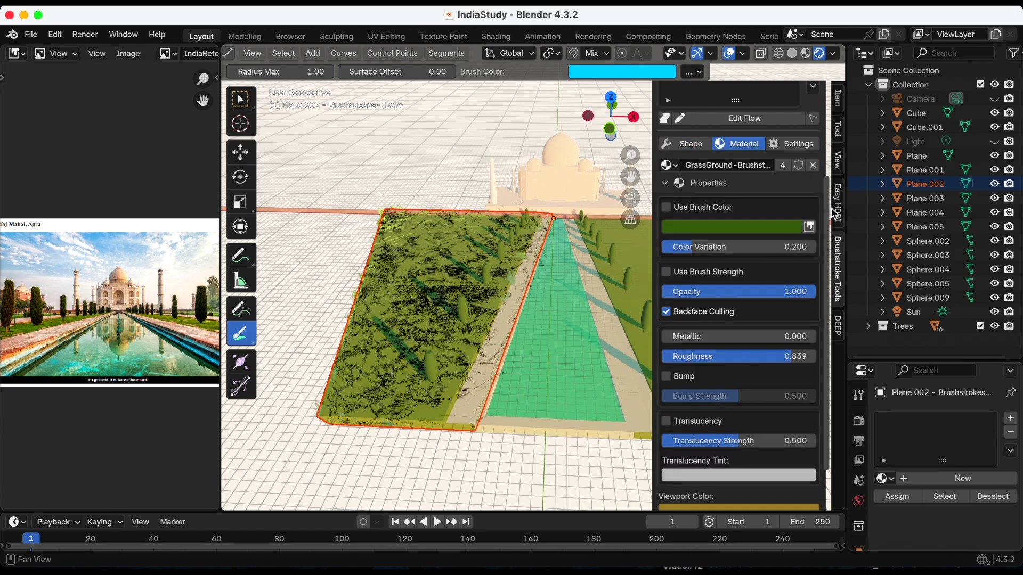
{"action": "scroll", "coordinate": [827, 215], "scroll_direction": "down", "scroll_amount": 3}
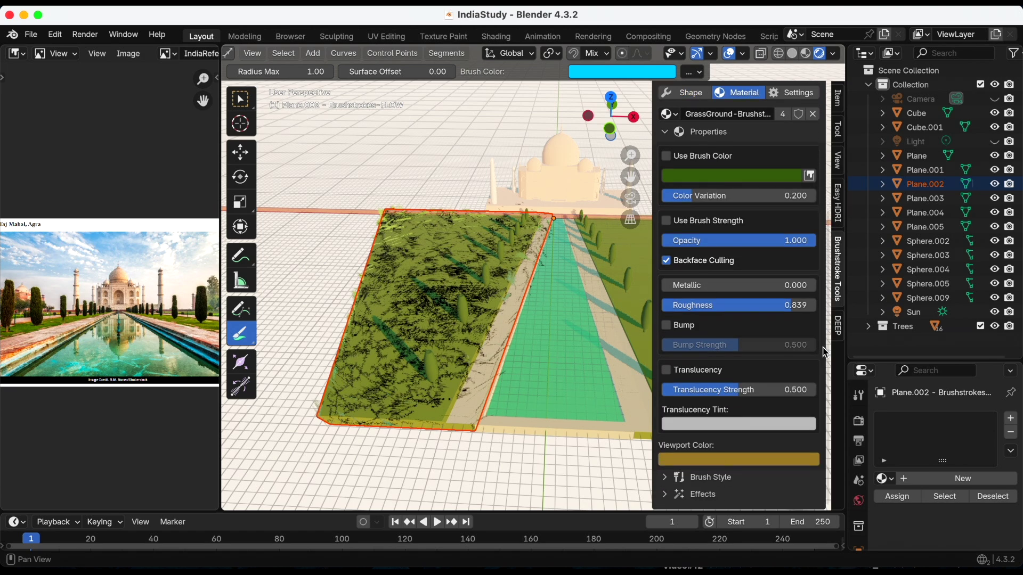
{"action": "left_click", "coordinate": [666, 477]}
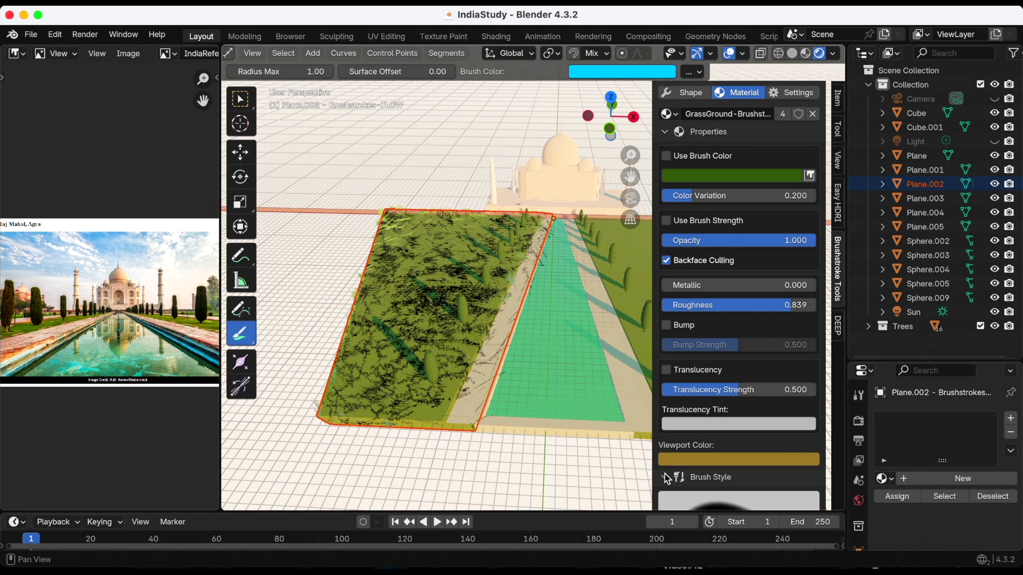
{"action": "left_click_drag", "start_coordinate": [831, 331], "coordinate": [825, 475]}
{"action": "key", "text": "super+s"}
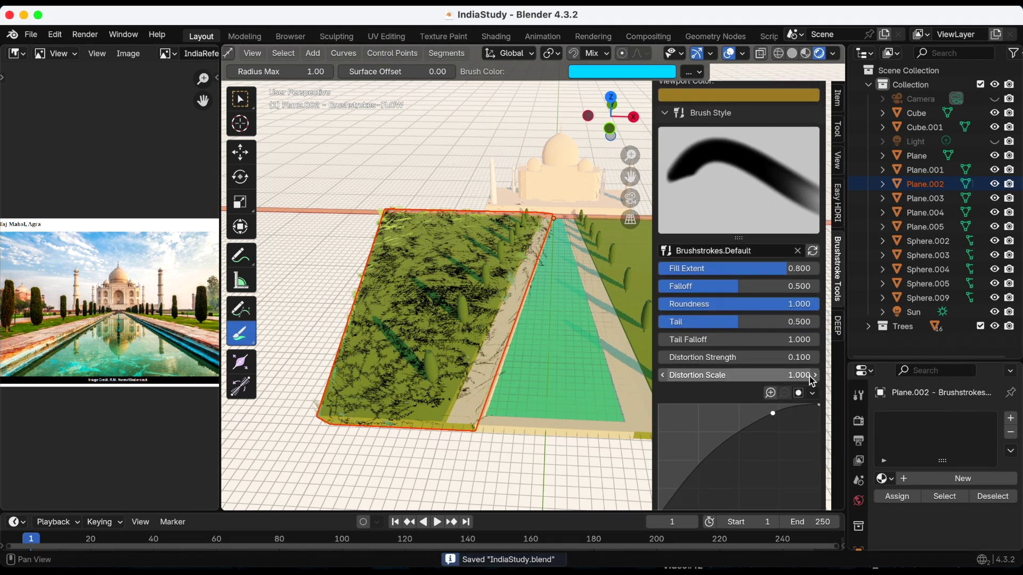
Try the Oil Paint.Brushstrokes.Dry (Loaded) and Oil Paint.Brushstrokes.Fat (Loaded) brush styles on the lawn's GrassGround-Brushstrokes material.
{"action": "left_click", "coordinate": [713, 250]}
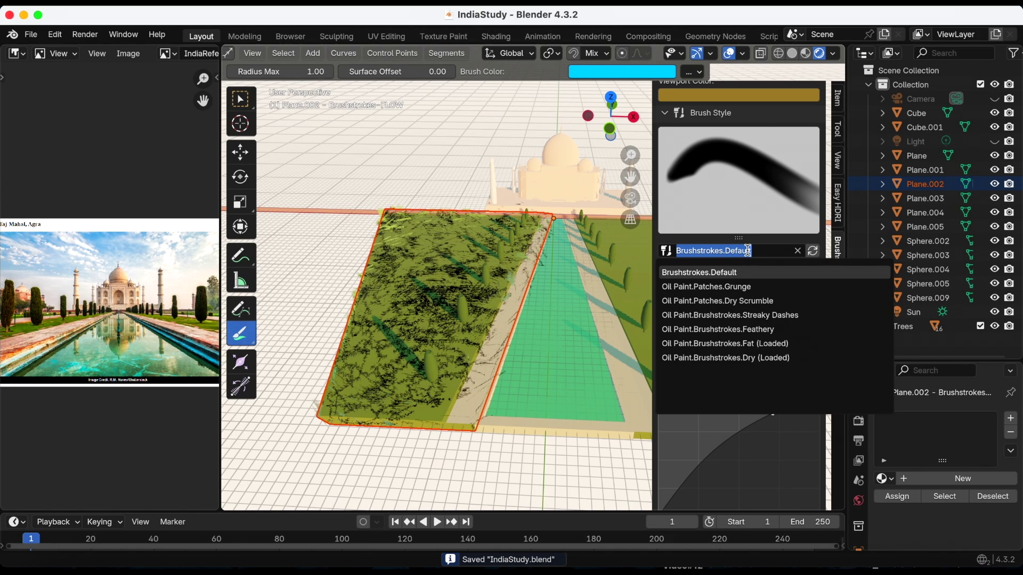
{"action": "left_click", "coordinate": [720, 358]}
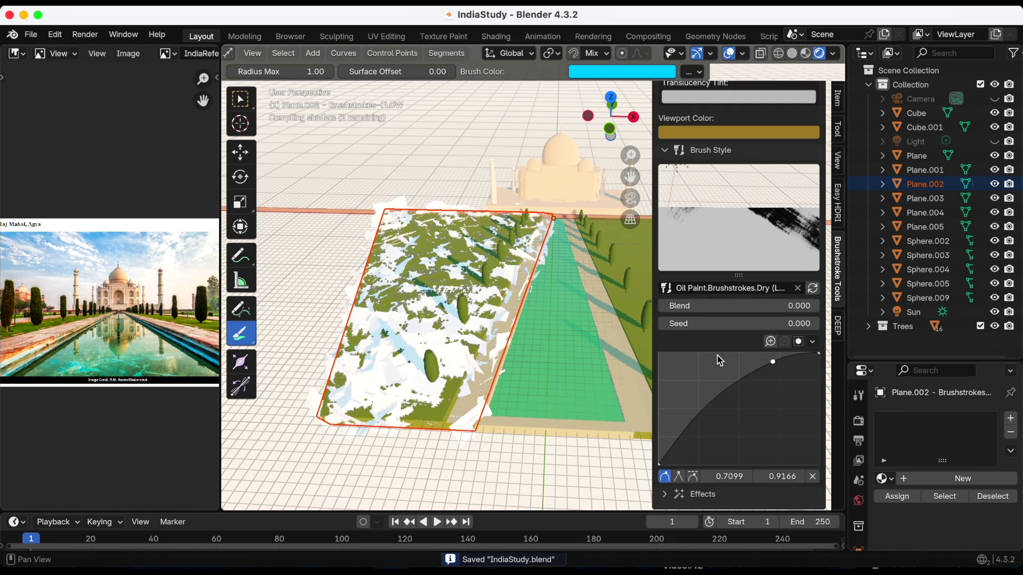
{"action": "left_click", "coordinate": [716, 290]}
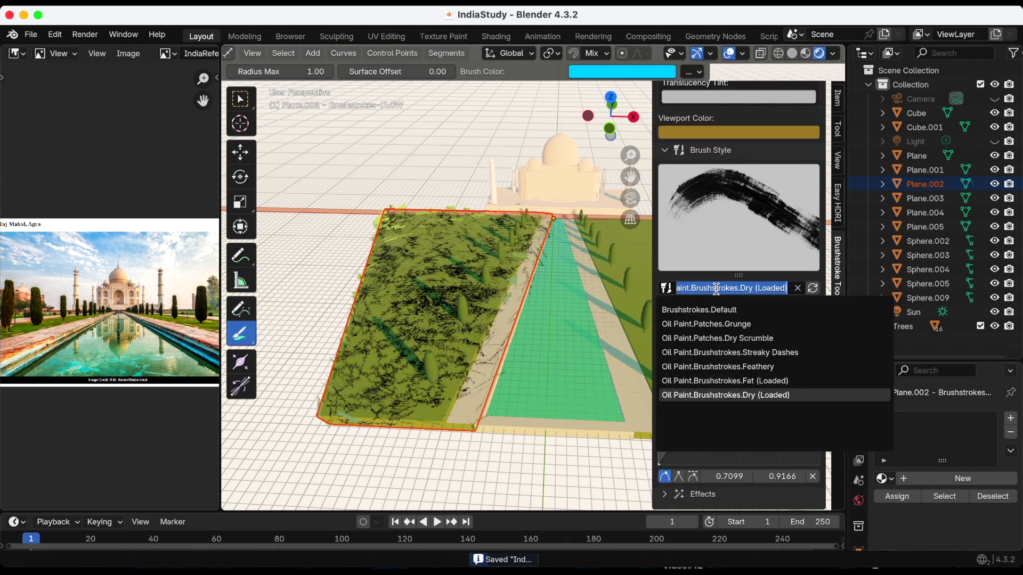
{"action": "left_click", "coordinate": [715, 382]}
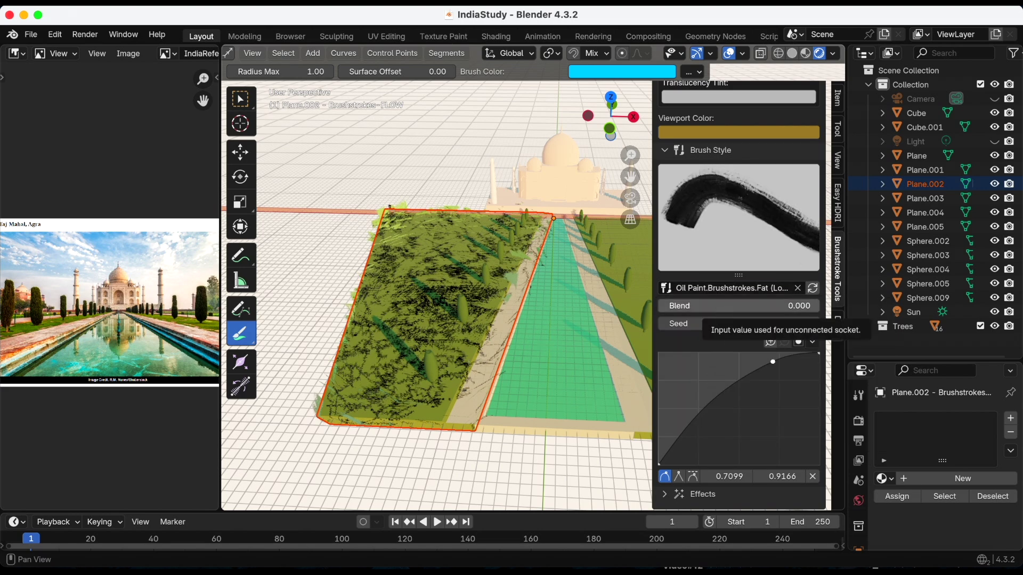
{"action": "left_click", "coordinate": [717, 308]}
Show the lawn material's Effects in place of its Brush Style settings, enable Crayon, and save the file.
{"action": "left_click", "coordinate": [666, 151]}
{"action": "left_click", "coordinate": [666, 495]}
{"action": "left_click_drag", "start_coordinate": [829, 354], "coordinate": [828, 426]}
{"action": "left_click", "coordinate": [678, 443]}
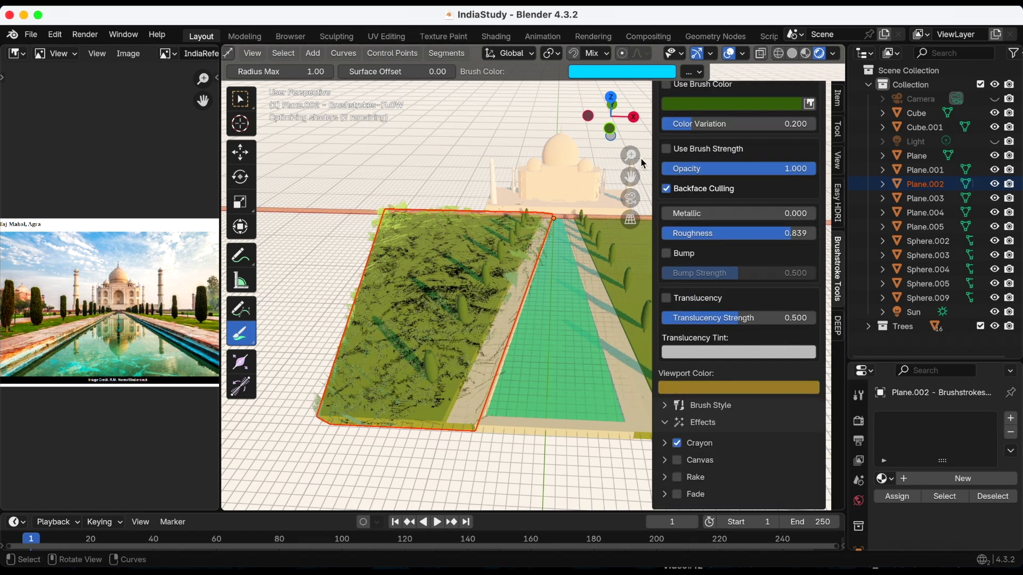
{"action": "mouse_move", "coordinate": [630, 177]}
{"action": "left_mouse_down"}
{"action": "mouse_move", "coordinate": [613, 166]}
{"action": "mouse_move", "coordinate": [631, 144]}
{"action": "mouse_move", "coordinate": [631, 119]}
{"action": "left_mouse_up"}
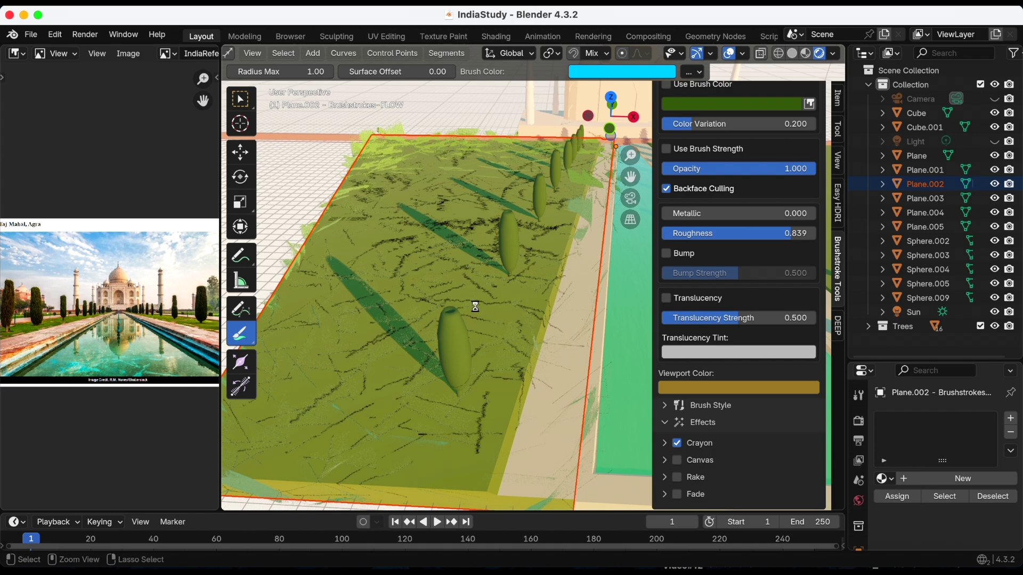
{"action": "key", "text": "super+s"}
{"action": "left_click_drag", "start_coordinate": [630, 156], "coordinate": [631, 191]}
Disable the Crayon effect, test Canvas, Rake and Fade one at a time on the lawn strokes, and save the file.
{"action": "left_click", "coordinate": [679, 445]}
{"action": "left_click", "coordinate": [678, 461]}
{"action": "left_click", "coordinate": [676, 461]}
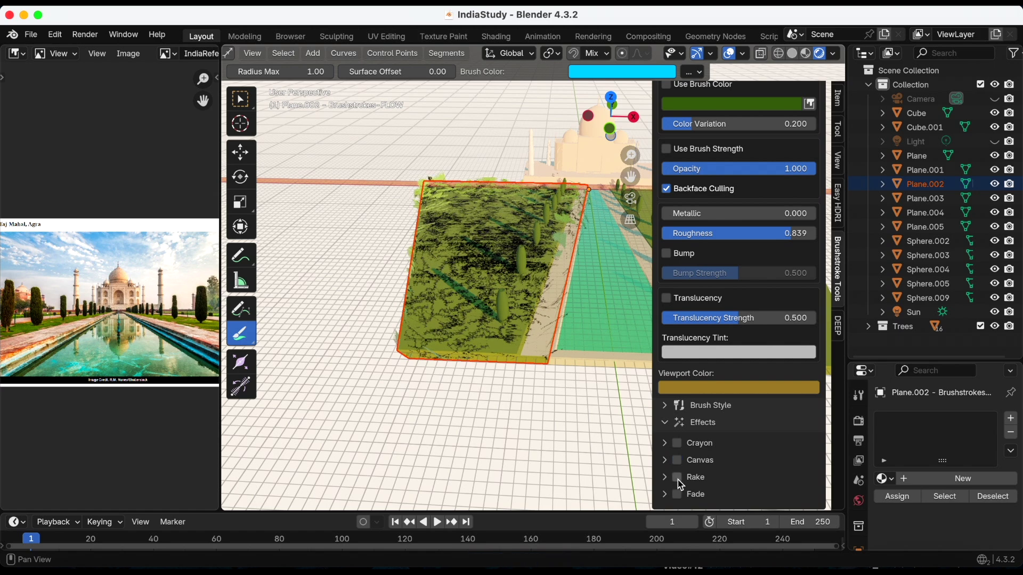
{"action": "left_click", "coordinate": [677, 479]}
{"action": "left_click", "coordinate": [677, 478]}
{"action": "left_click", "coordinate": [678, 494]}
{"action": "left_click", "coordinate": [678, 494]}
{"action": "middle_click_drag", "start_coordinate": [501, 207], "coordinate": [420, 226], "text": "shift"}
{"action": "key", "text": "super+s"}
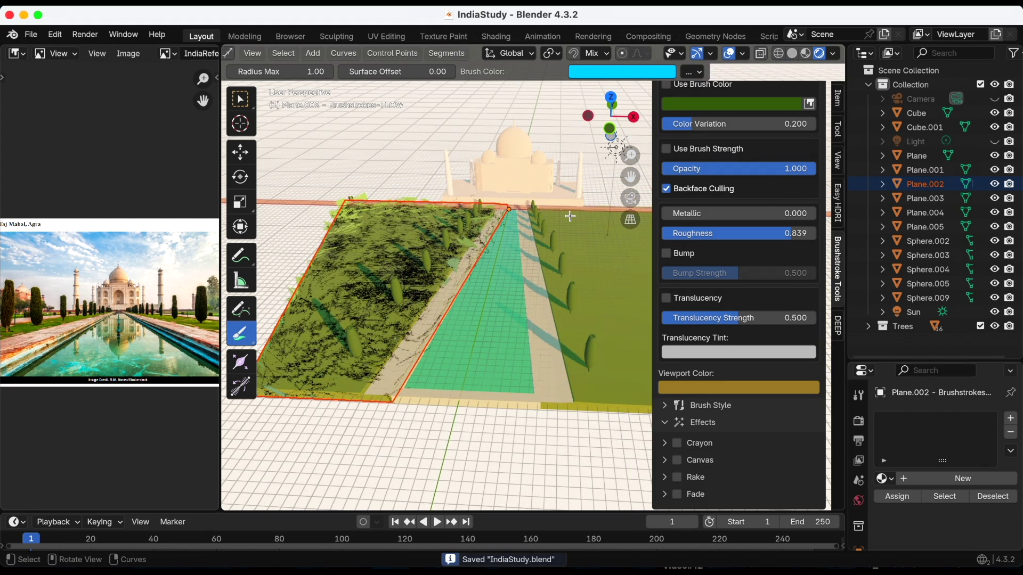
Disable Backface Culling on the lawn's brushstroke material.
{"action": "left_click", "coordinate": [672, 191]}
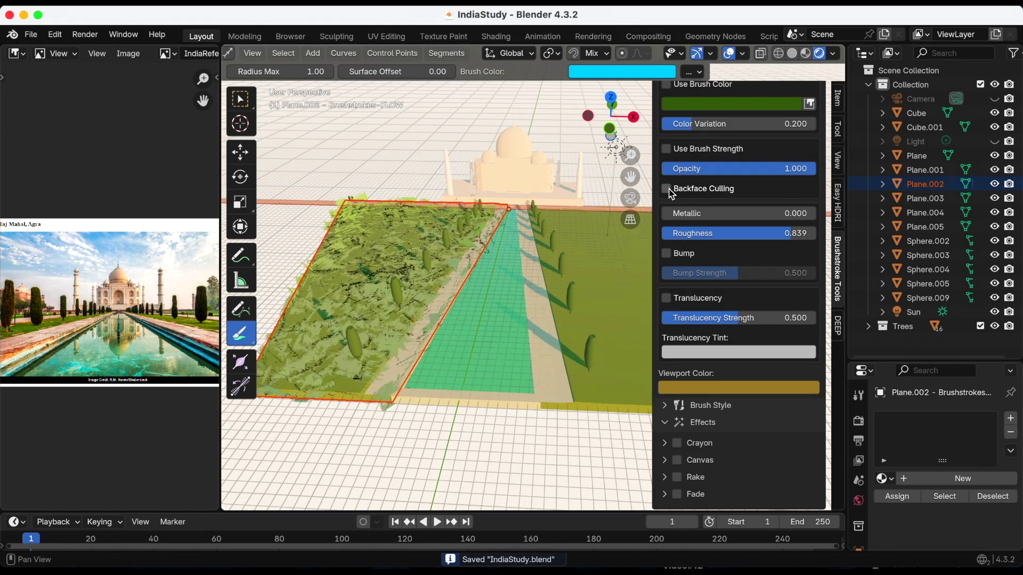
{"action": "mouse_move", "coordinate": [612, 130]}
{"action": "left_mouse_down"}
{"action": "mouse_move", "coordinate": [612, 160]}
{"action": "mouse_move", "coordinate": [616, 130]}
{"action": "left_mouse_up"}
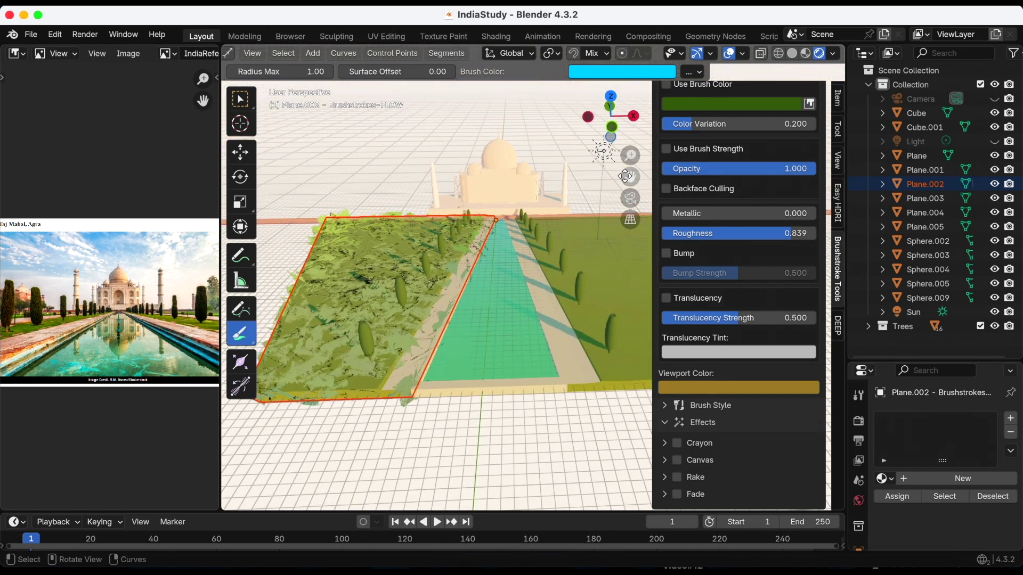
{"action": "left_click_drag", "start_coordinate": [630, 176], "coordinate": [665, 179]}
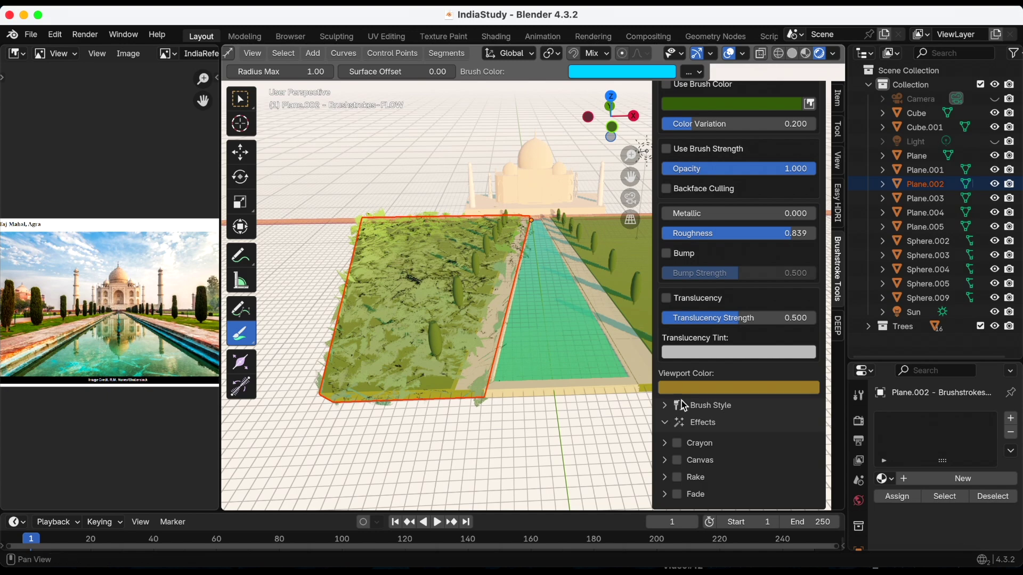
Try the Fade, Rake and Canvas effects again on the lawn strokes with Backface Culling off.
{"action": "left_click", "coordinate": [675, 495]}
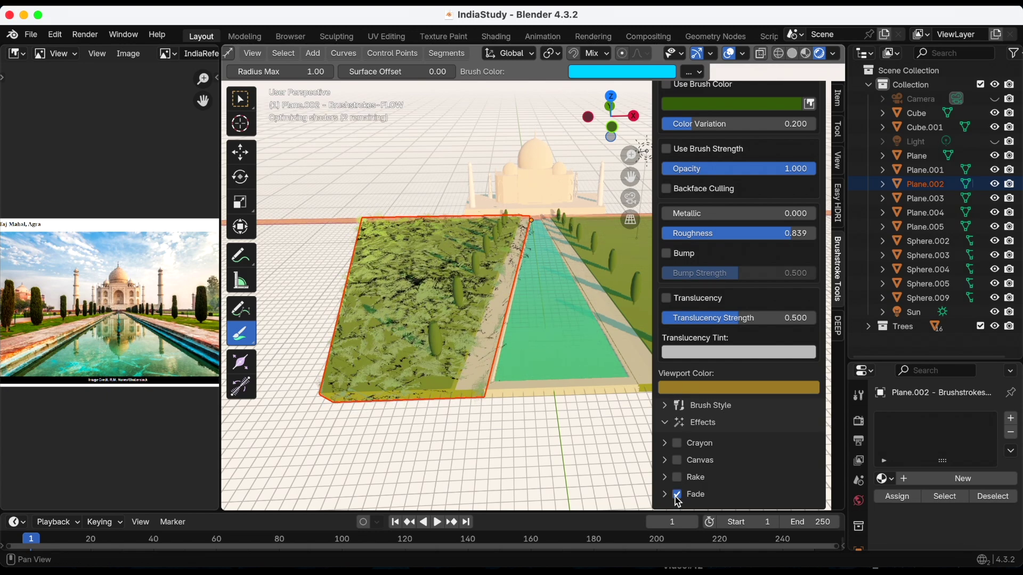
{"action": "left_click", "coordinate": [677, 495]}
{"action": "left_click", "coordinate": [678, 478]}
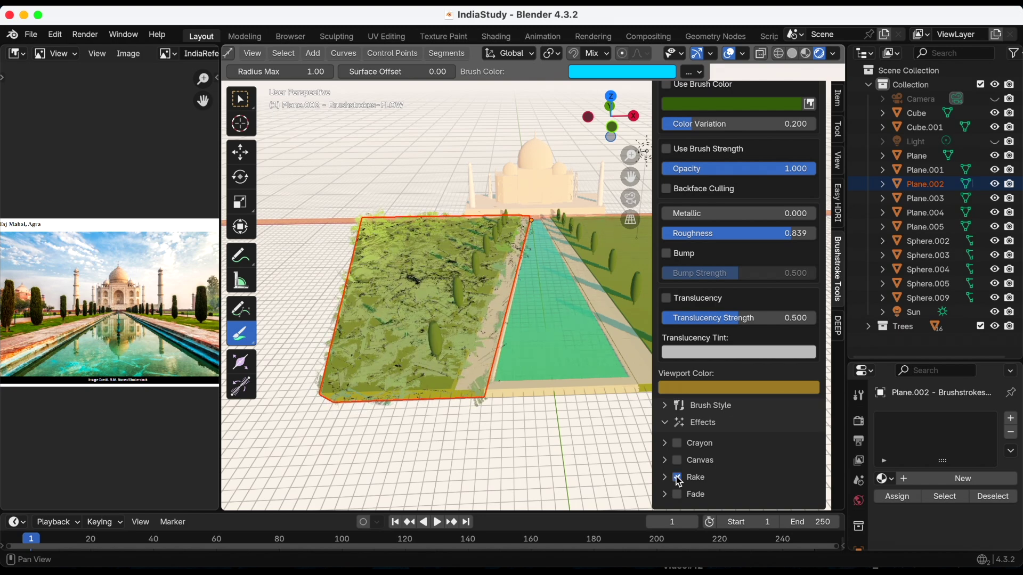
{"action": "left_click", "coordinate": [678, 460]}
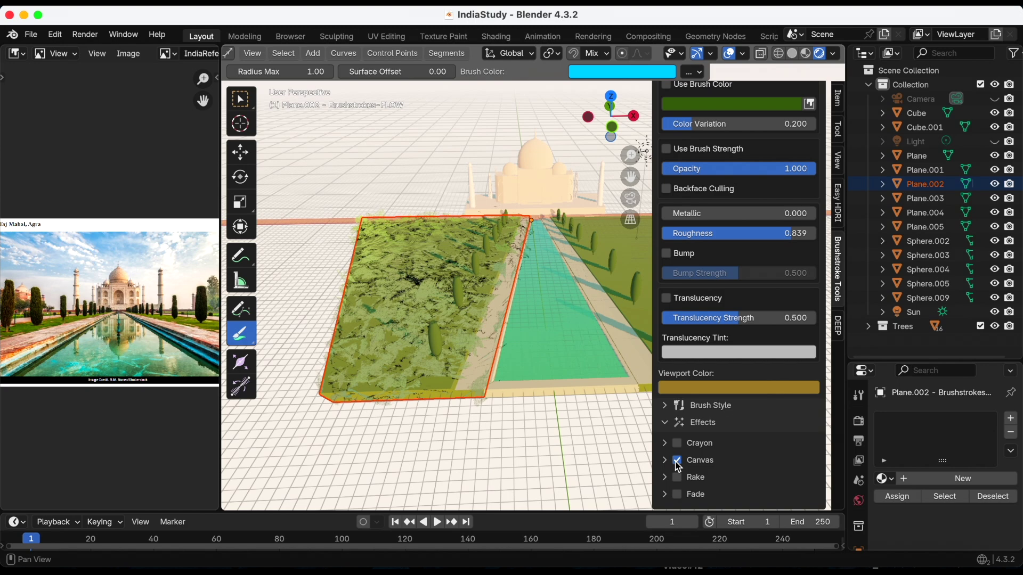
Try the Brushstrokes.Default, Patches.Grunge, Patches.Dry Scrumble and Brushstrokes.Streaky Dashes brush styles on the lawn material.
{"action": "left_click", "coordinate": [669, 408]}
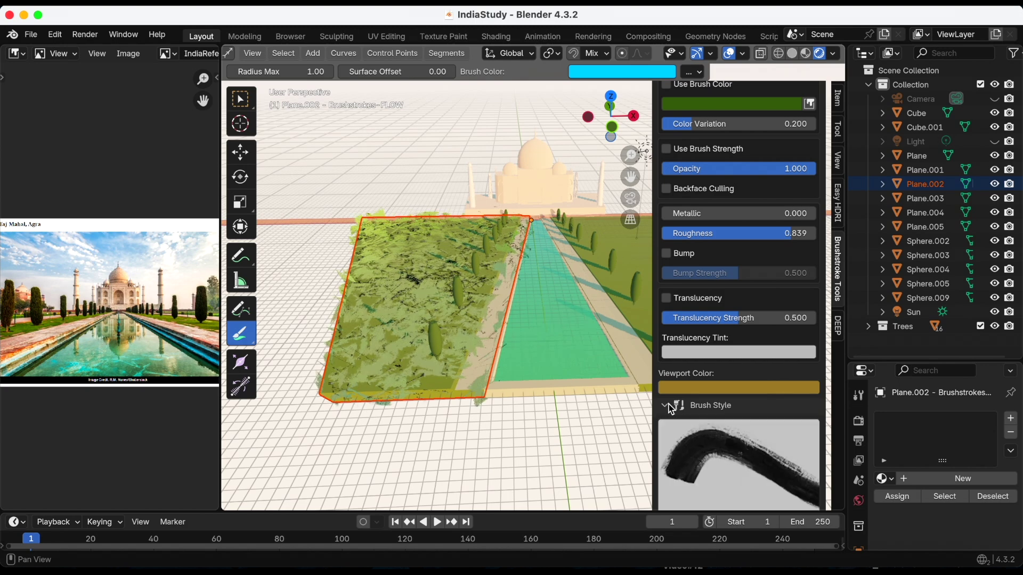
{"action": "scroll", "coordinate": [700, 456], "scroll_direction": "down", "scroll_amount": 10}
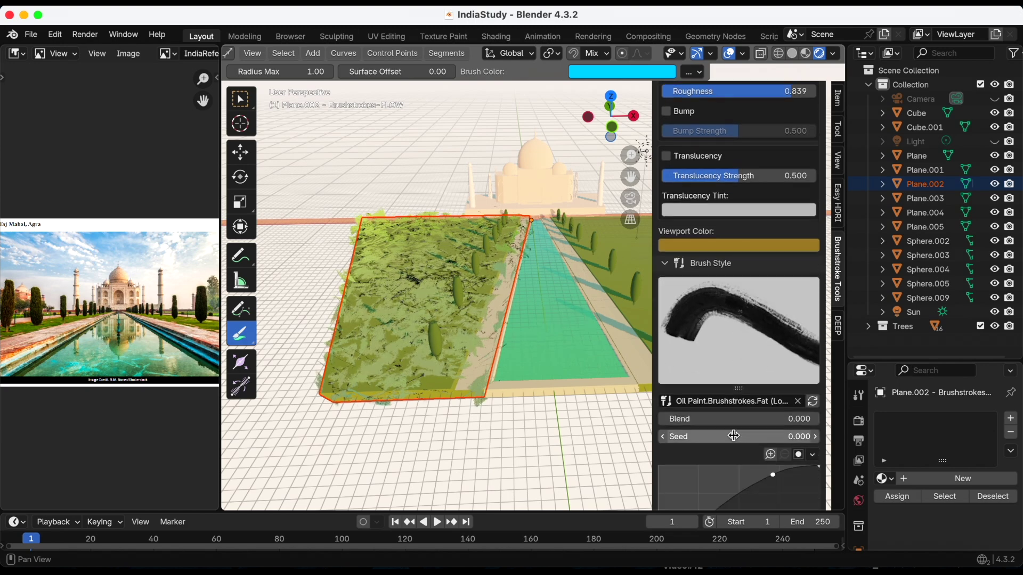
{"action": "left_click", "coordinate": [722, 283]}
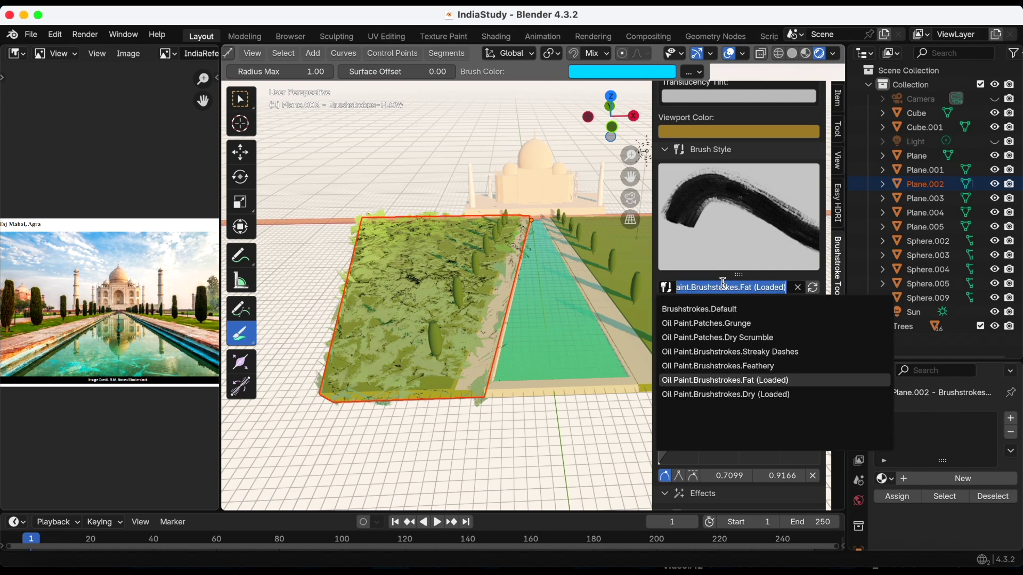
{"action": "left_click", "coordinate": [718, 311]}
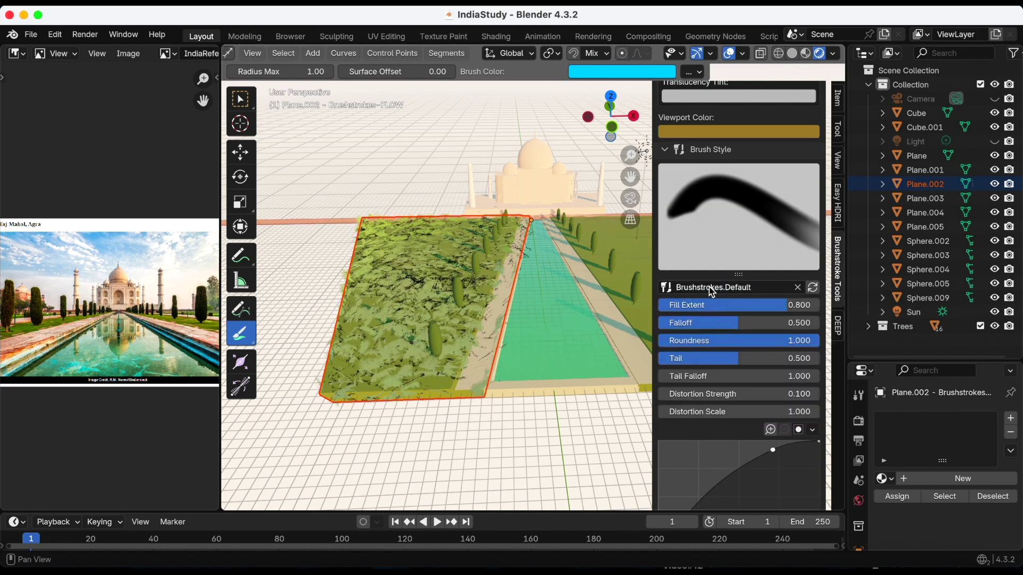
{"action": "left_click", "coordinate": [710, 288]}
{"action": "left_click", "coordinate": [708, 323]}
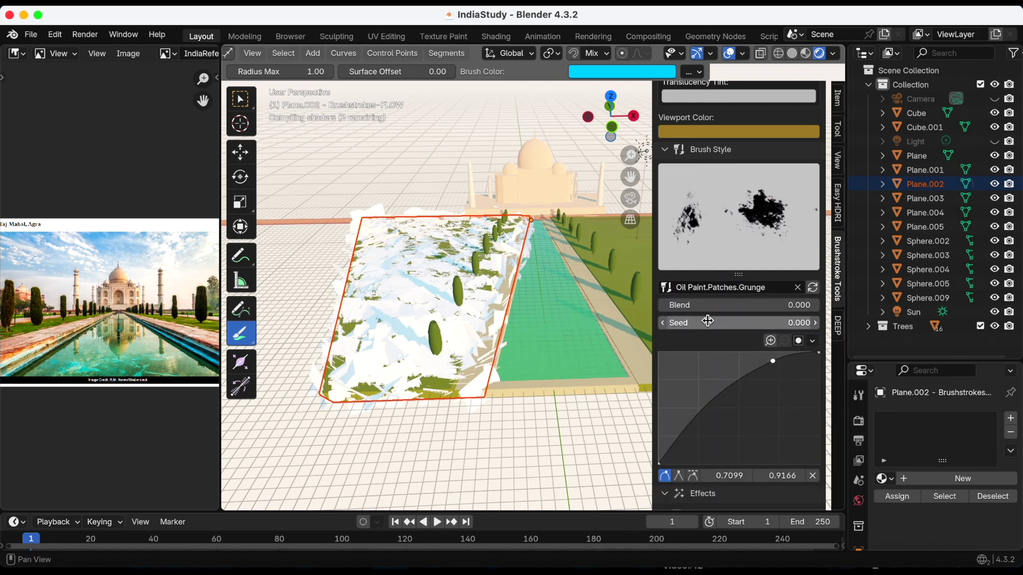
{"action": "left_click", "coordinate": [711, 287]}
{"action": "left_click", "coordinate": [710, 334]}
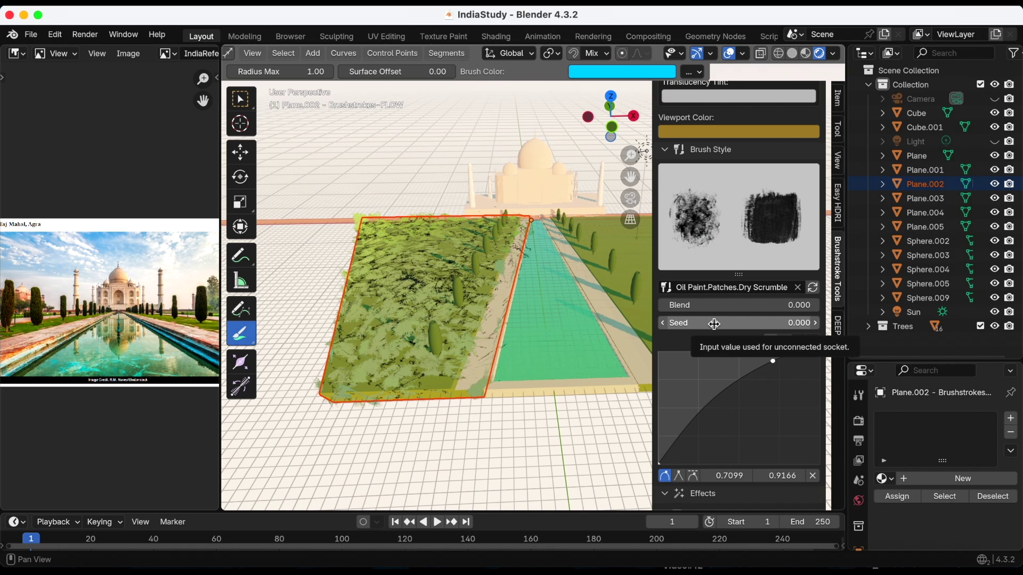
{"action": "left_click", "coordinate": [725, 288]}
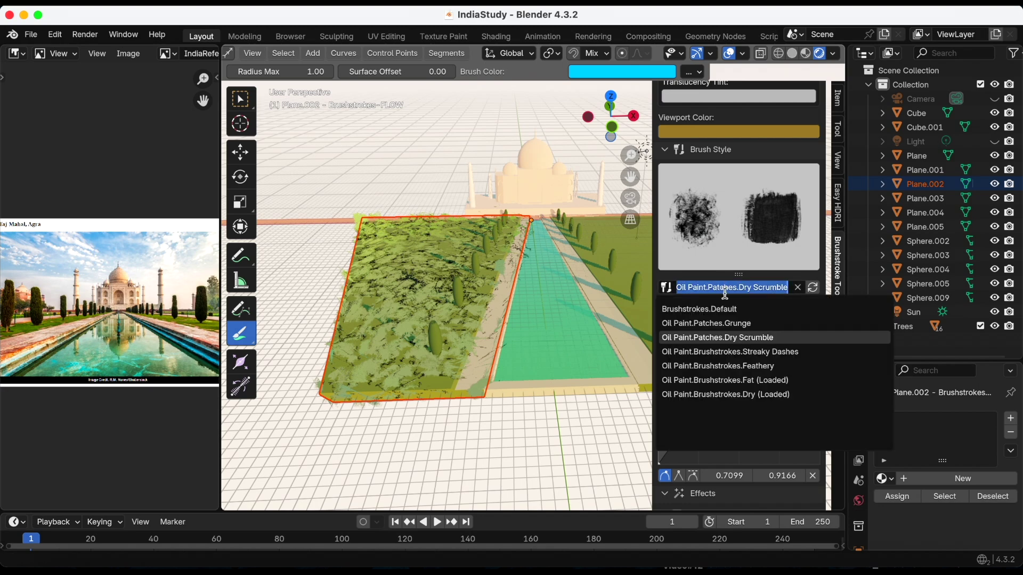
{"action": "left_click", "coordinate": [728, 352]}
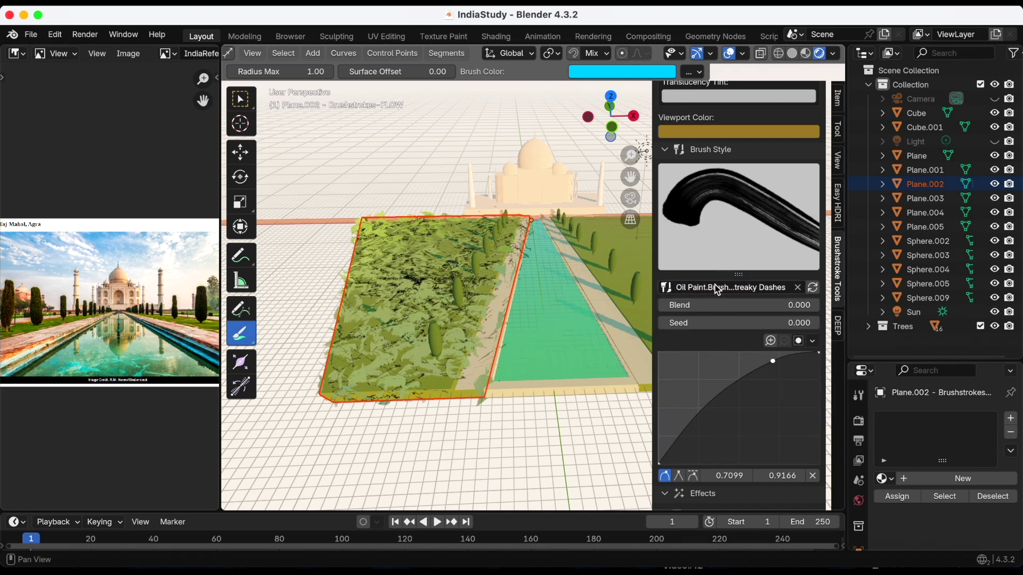
Set the lawn material's brush style to Oil Paint.Brushstrokes.Feathery.
{"action": "left_click", "coordinate": [717, 290]}
{"action": "left_click", "coordinate": [716, 364]}
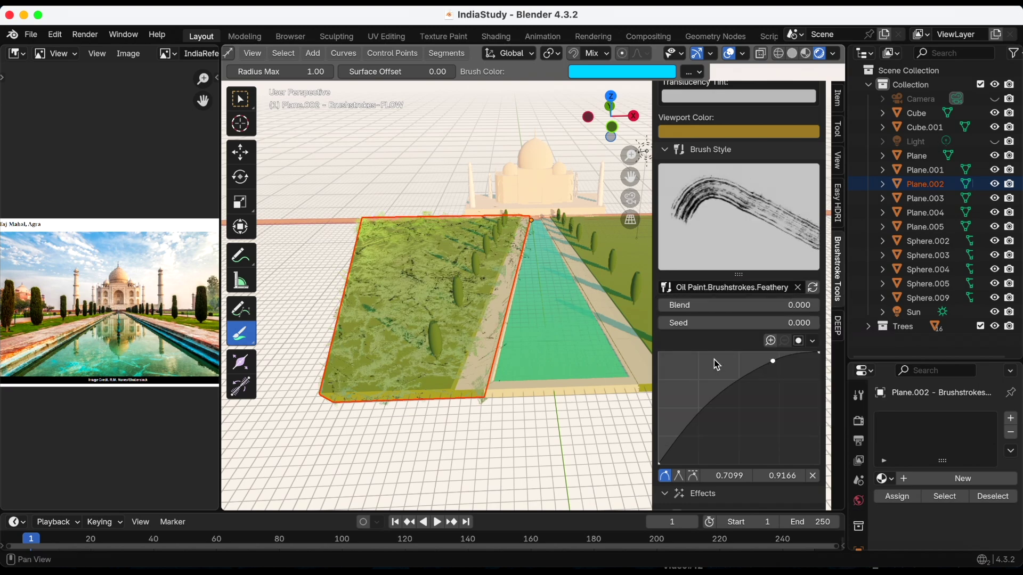
{"action": "left_click", "coordinate": [724, 287]}
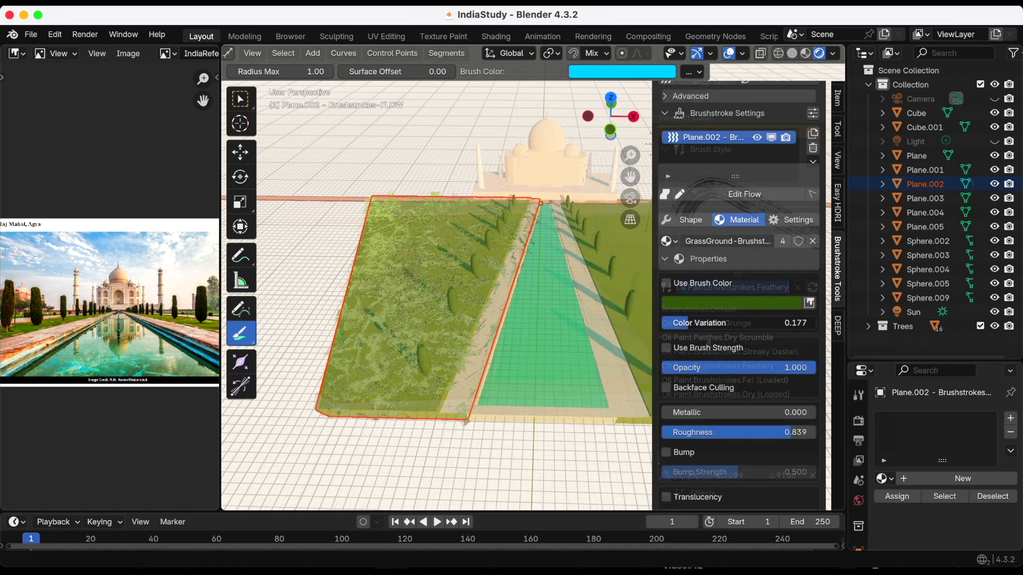
Set the lawn material's Color Variation to 0.122 and darken its green brush colour.
{"action": "mouse_move", "coordinate": [708, 323]}
{"action": "left_mouse_down"}
{"action": "mouse_move", "coordinate": [692, 323]}
{"action": "mouse_move", "coordinate": [699, 315]}
{"action": "left_mouse_up"}
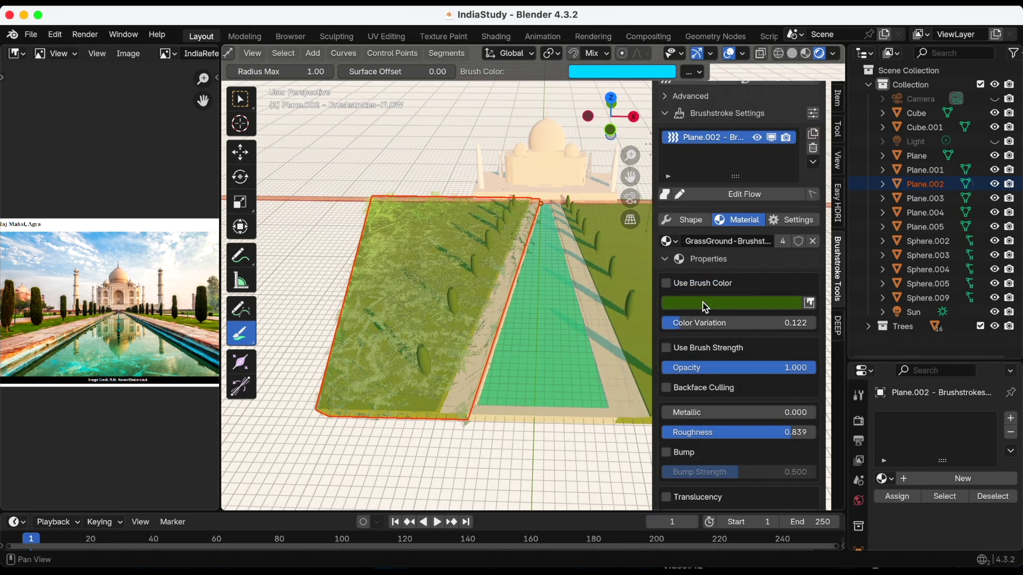
{"action": "left_click", "coordinate": [706, 308]}
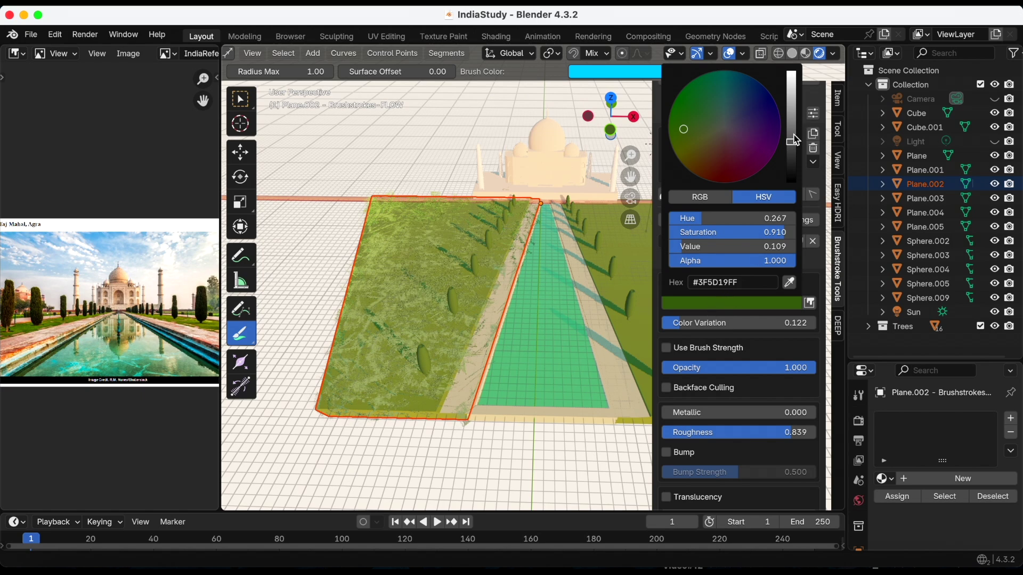
{"action": "left_click_drag", "start_coordinate": [791, 142], "coordinate": [791, 154]}
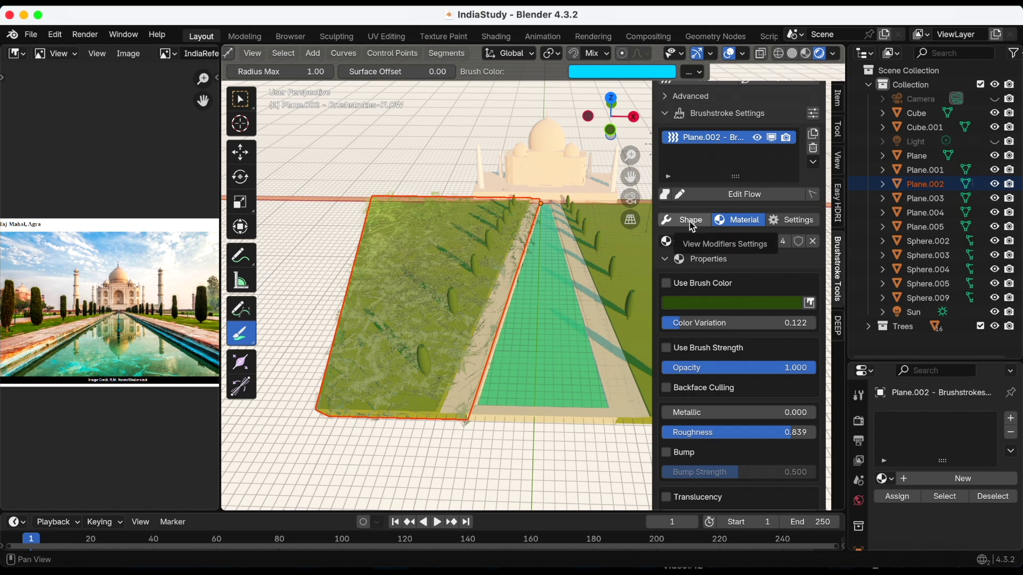
Compare the lawn strokes with Backface Culling on and off, and adjust the material's Roughness, trying 0.587 before raising it again.
{"action": "left_click", "coordinate": [667, 388]}
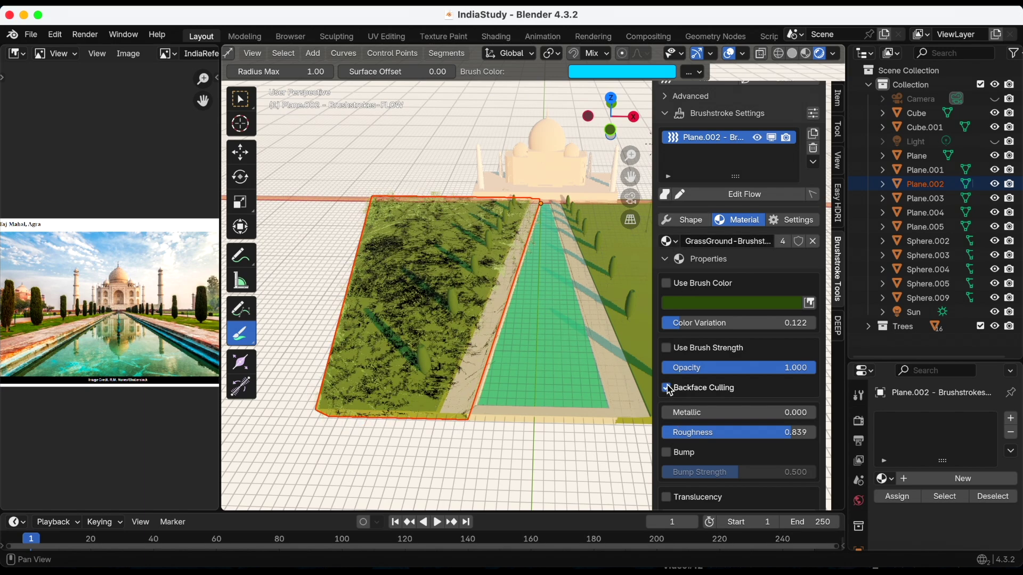
{"action": "left_click", "coordinate": [667, 389]}
{"action": "scroll", "coordinate": [711, 376], "scroll_direction": "down", "scroll_amount": 5}
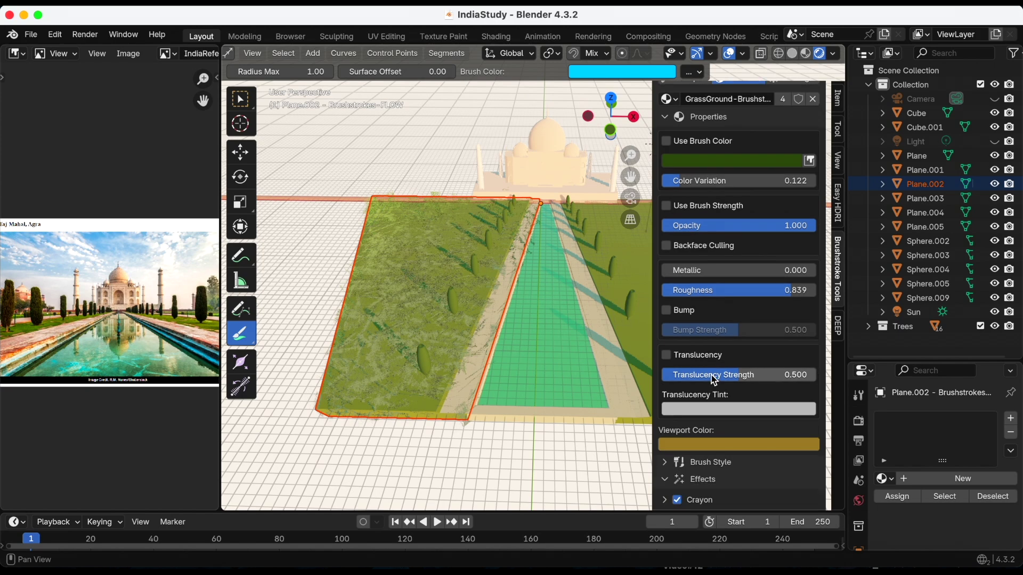
{"action": "left_click_drag", "start_coordinate": [783, 290], "coordinate": [807, 290]}
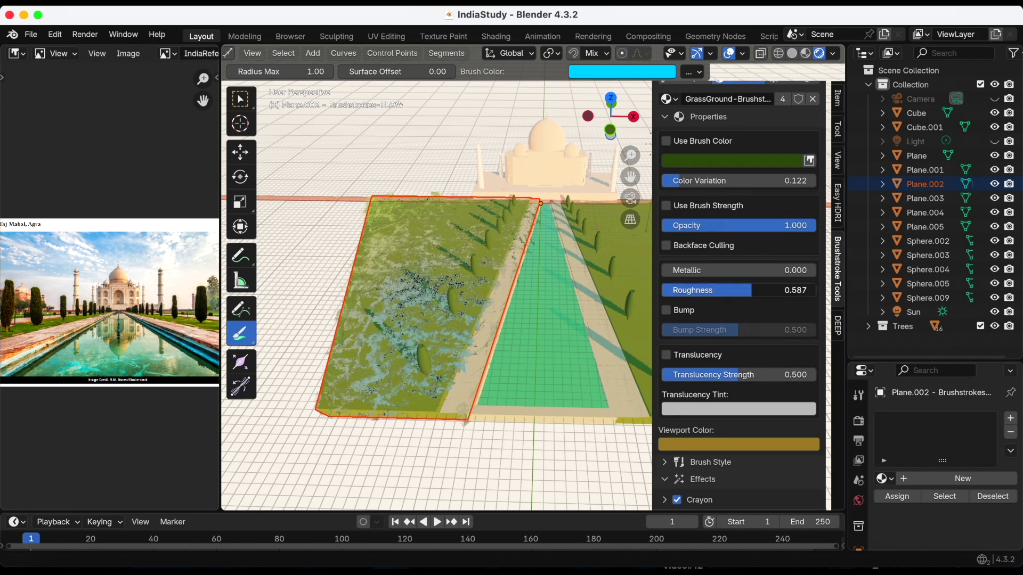
{"action": "mouse_move", "coordinate": [748, 289]}
{"action": "left_mouse_down"}
{"action": "mouse_move", "coordinate": [808, 290]}
{"action": "mouse_move", "coordinate": [796, 290]}
{"action": "left_mouse_up"}
Lower the Normal Offset of the lawn brushstrokes' shape to 0.87 m and save the file.
{"action": "scroll", "coordinate": [701, 274], "scroll_direction": "up", "scroll_amount": 8}
{"action": "left_click", "coordinate": [684, 272]}
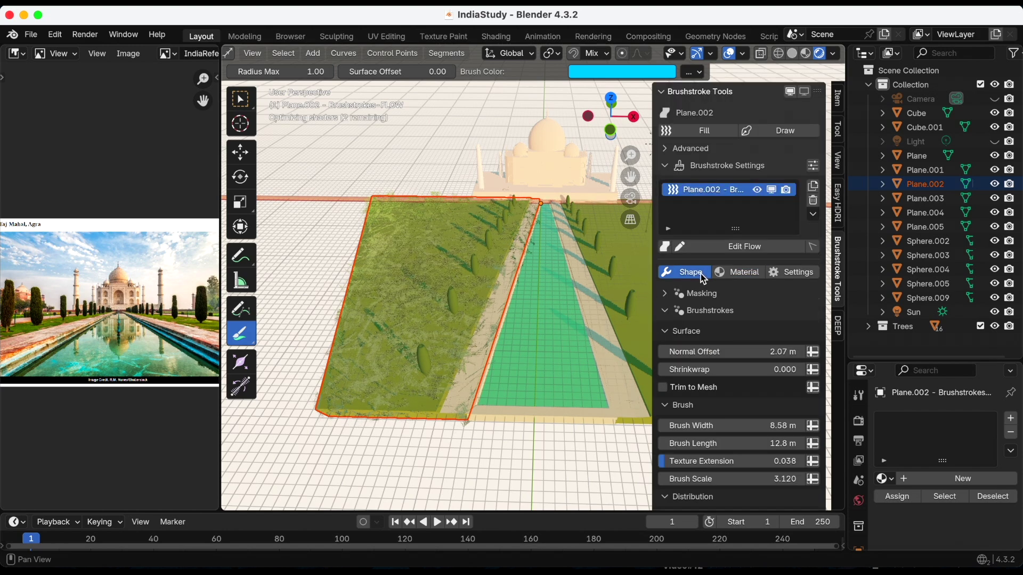
{"action": "left_click_drag", "start_coordinate": [653, 318], "coordinate": [648, 319]}
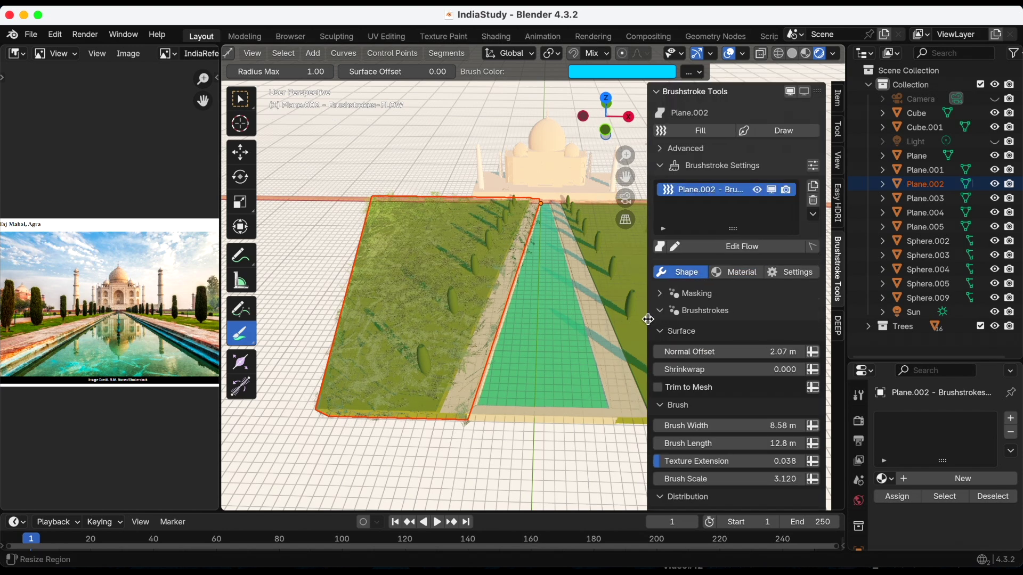
{"action": "scroll", "coordinate": [728, 320], "scroll_direction": "down", "scroll_amount": 6}
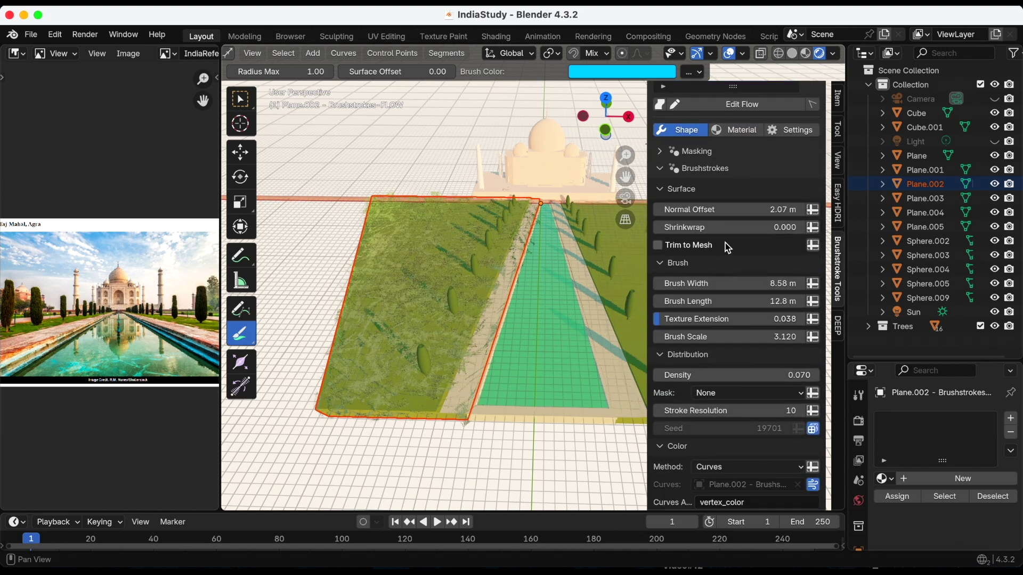
{"action": "left_click_drag", "start_coordinate": [729, 209], "coordinate": [665, 210]}
{"action": "key", "text": "super+s"}
Set the lawn brushstrokes' Brush Width to 7.42 m and Brush Length to 14 m, and save the file.
{"action": "mouse_move", "coordinate": [721, 283]}
{"action": "left_mouse_down"}
{"action": "mouse_move", "coordinate": [736, 283]}
{"action": "mouse_move", "coordinate": [703, 283]}
{"action": "mouse_move", "coordinate": [722, 283]}
{"action": "mouse_move", "coordinate": [723, 301]}
{"action": "mouse_move", "coordinate": [799, 301]}
{"action": "mouse_move", "coordinate": [737, 301]}
{"action": "left_mouse_up"}
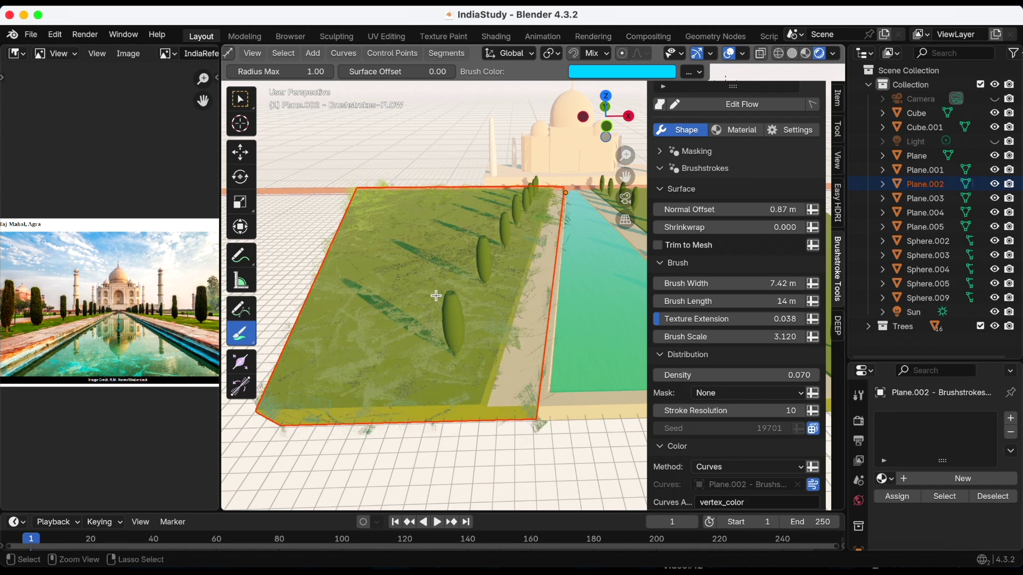
{"action": "key", "text": "super+s"}
{"action": "scroll", "coordinate": [767, 355], "scroll_direction": "down", "scroll_amount": 2}
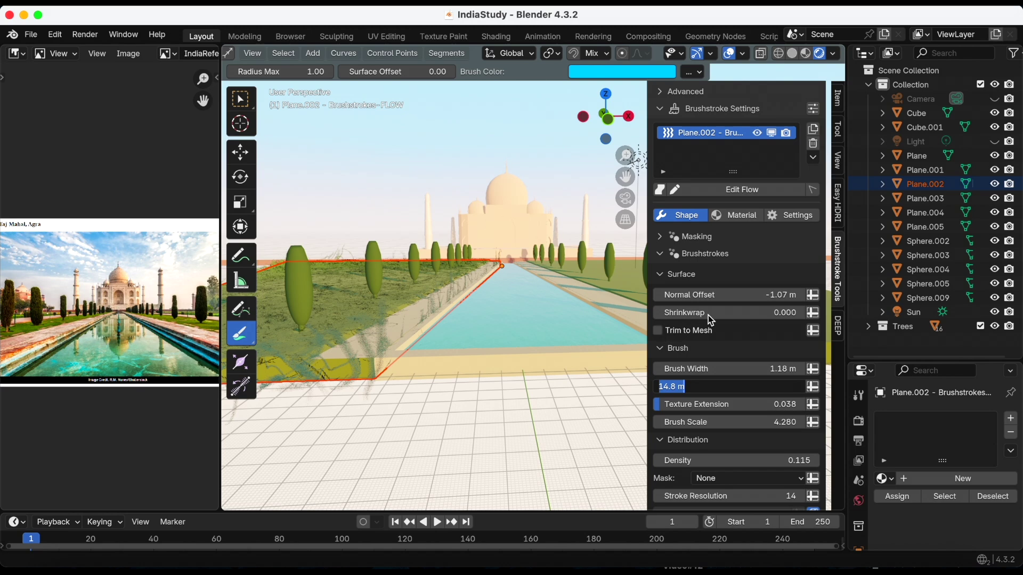
Set the lawn brushstrokes' Shrinkwrap to 0.615 and enable Trim to Mesh.
{"action": "left_click", "coordinate": [694, 313]}
{"action": "left_click_drag", "start_coordinate": [694, 312], "coordinate": [852, 312]}
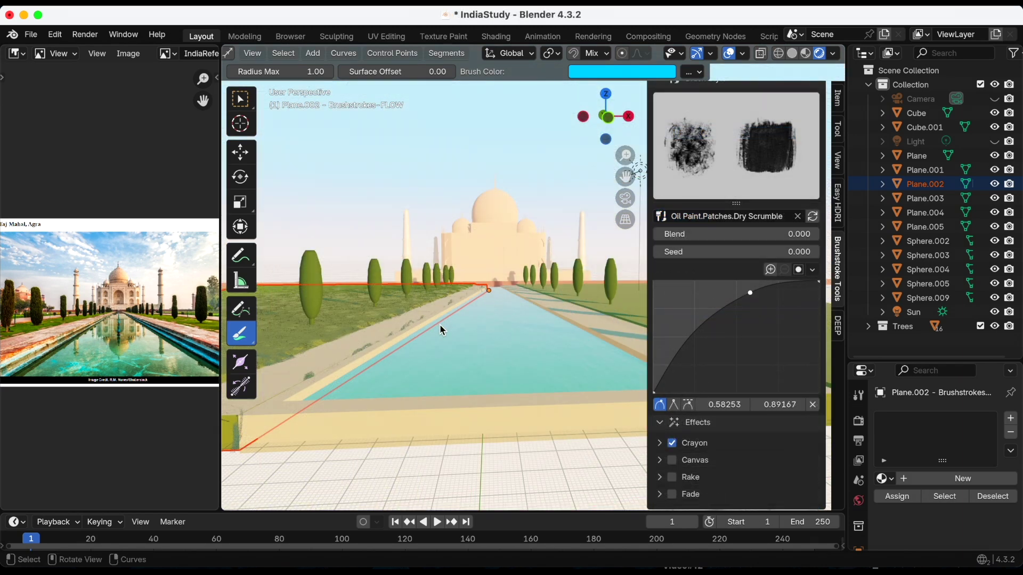
Turn off the Crayon effect on the lawn's brush material, try Fade, and enable the Rake and Canvas effects instead.
{"action": "left_click", "coordinate": [672, 443]}
{"action": "left_click", "coordinate": [672, 495]}
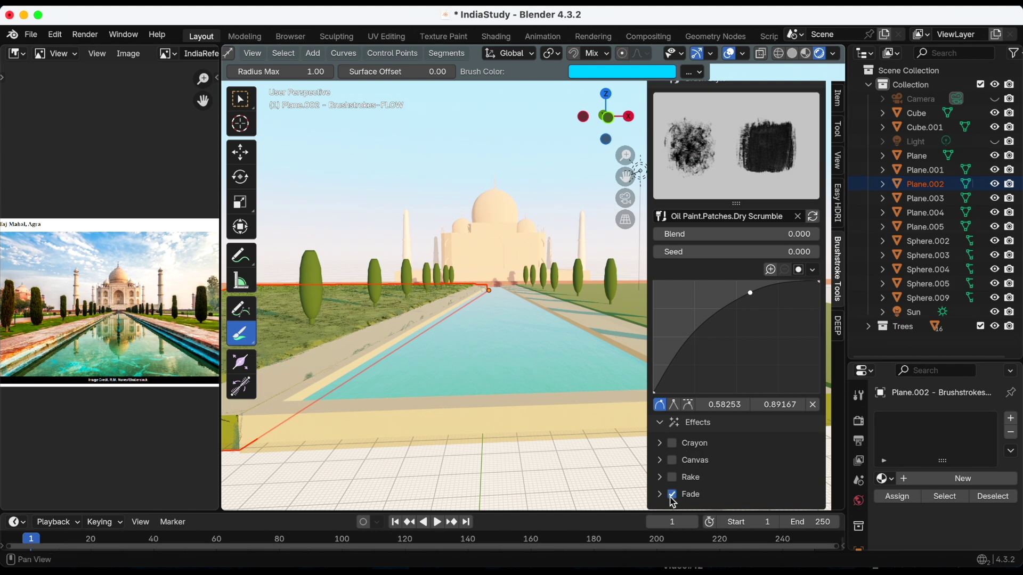
{"action": "left_click", "coordinate": [673, 495]}
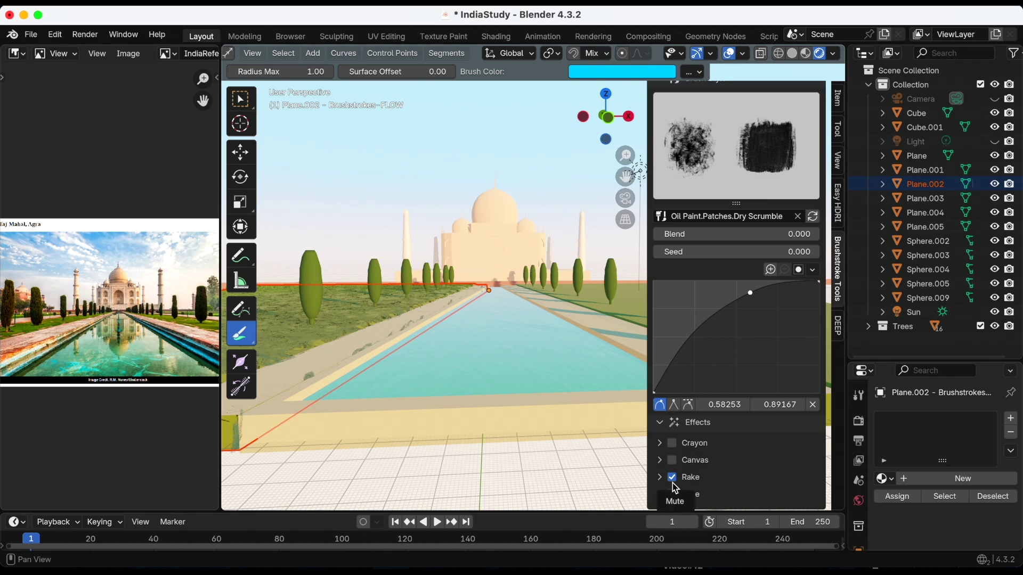
{"action": "left_click", "coordinate": [673, 461]}
Adjust the Density of the lawn brushstrokes in their shape's distribution settings.
{"action": "scroll", "coordinate": [711, 234], "scroll_direction": "up", "scroll_amount": 15}
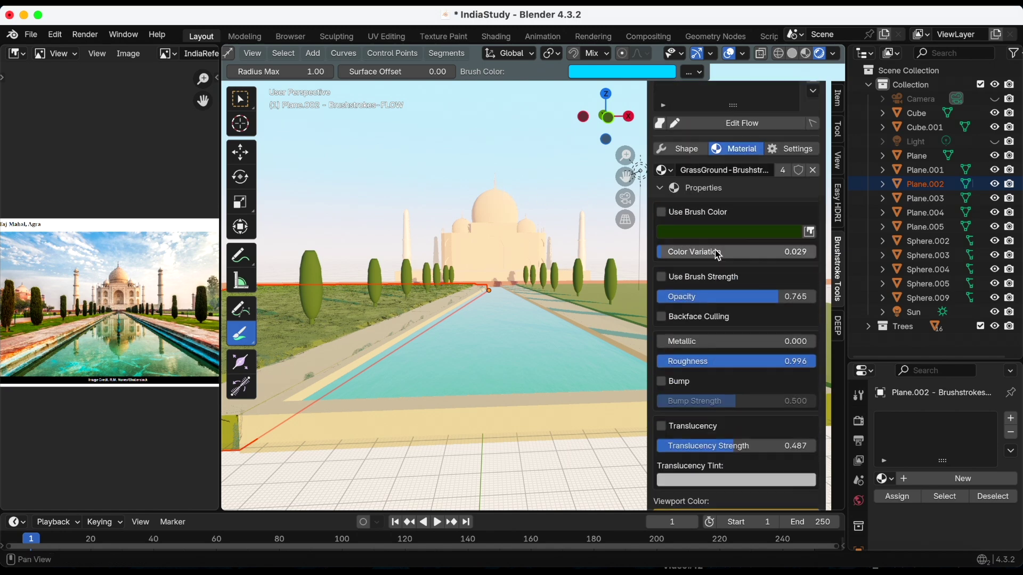
{"action": "left_click", "coordinate": [688, 278]}
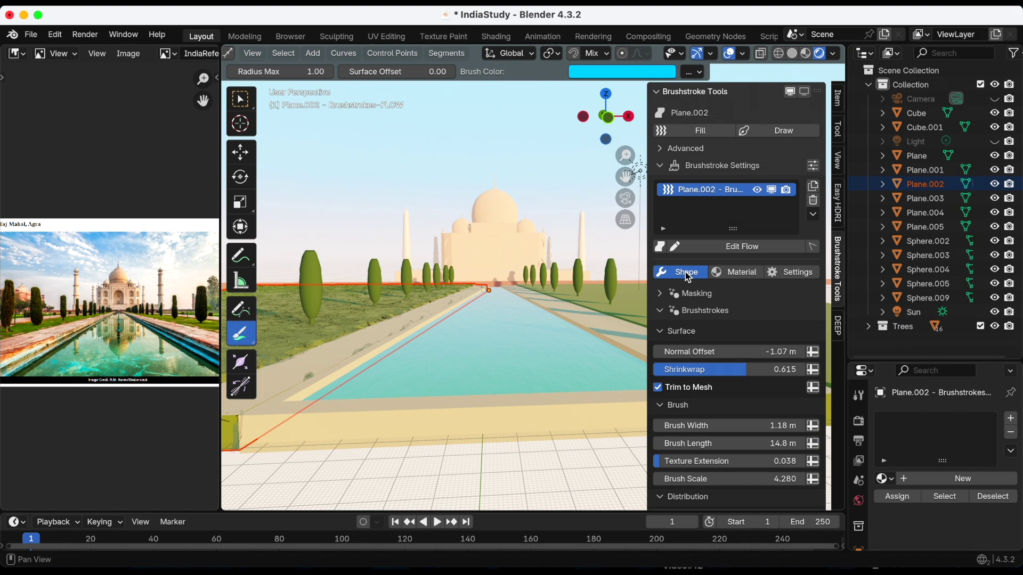
{"action": "scroll", "coordinate": [778, 311], "scroll_direction": "down", "scroll_amount": 8}
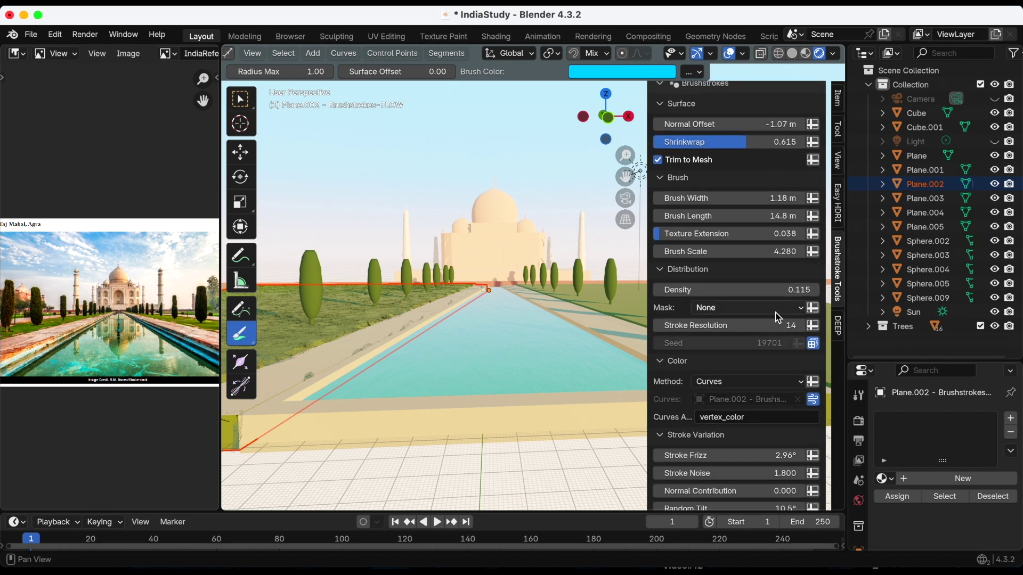
{"action": "scroll", "coordinate": [776, 312], "scroll_direction": "down", "scroll_amount": 2}
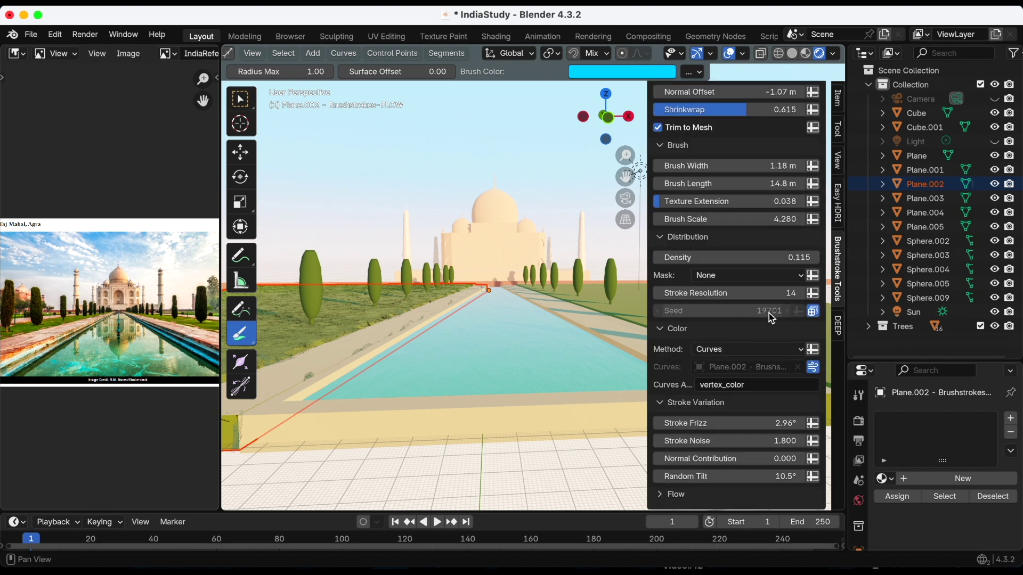
{"action": "left_click", "coordinate": [771, 264]}
{"action": "left_click", "coordinate": [772, 266]}
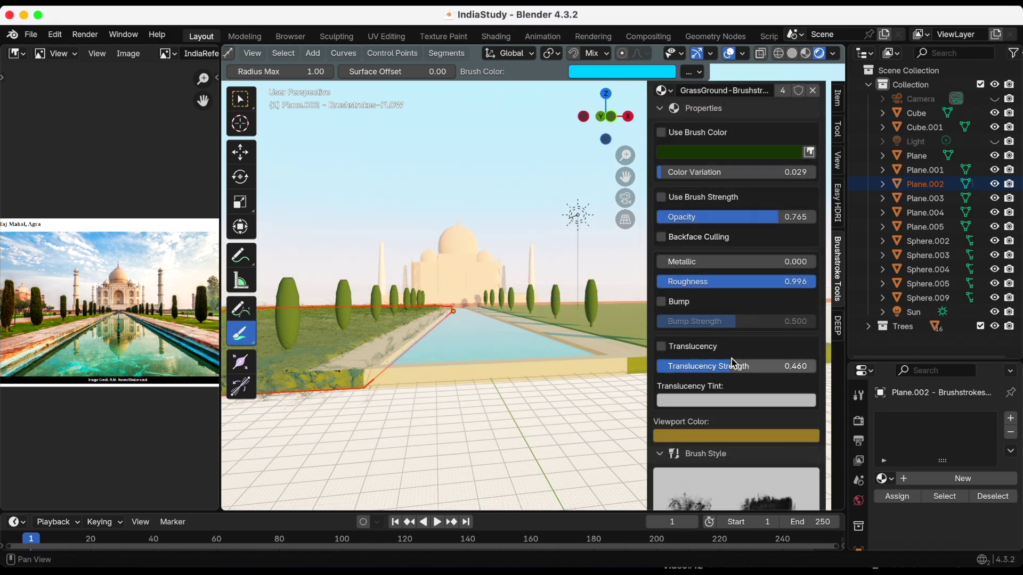
Compare the lawn strokes with the Canvas and Rake effects each off and on, keep both enabled, and save the file.
{"action": "scroll", "coordinate": [741, 362], "scroll_direction": "down", "scroll_amount": 10}
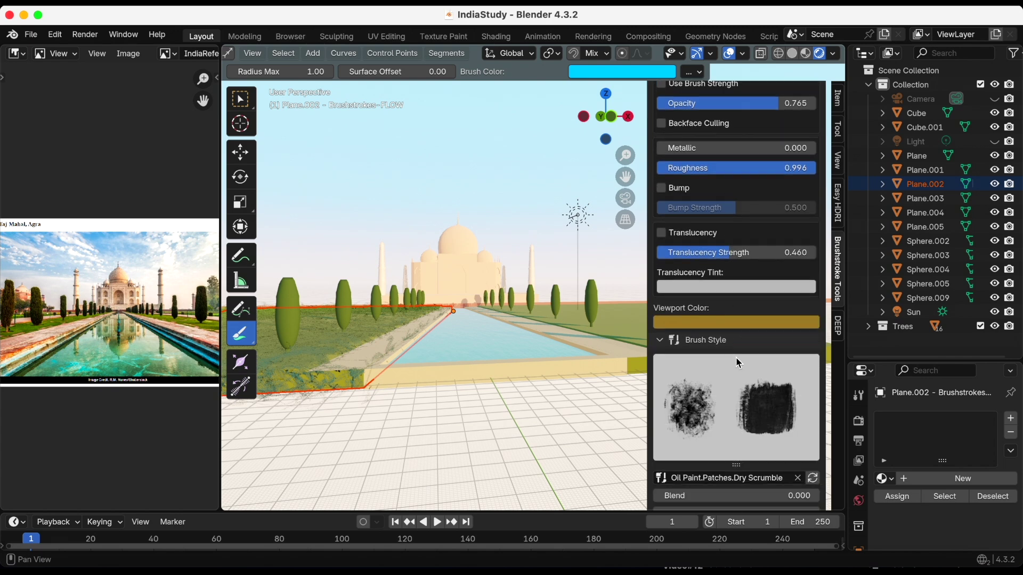
{"action": "scroll", "coordinate": [737, 363], "scroll_direction": "down", "scroll_amount": 4}
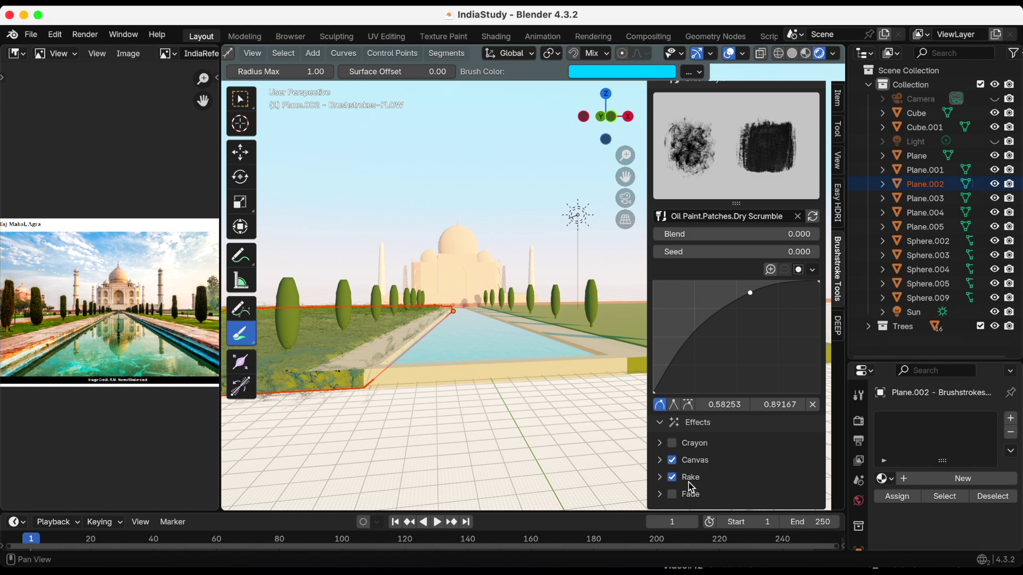
{"action": "left_click", "coordinate": [673, 461]}
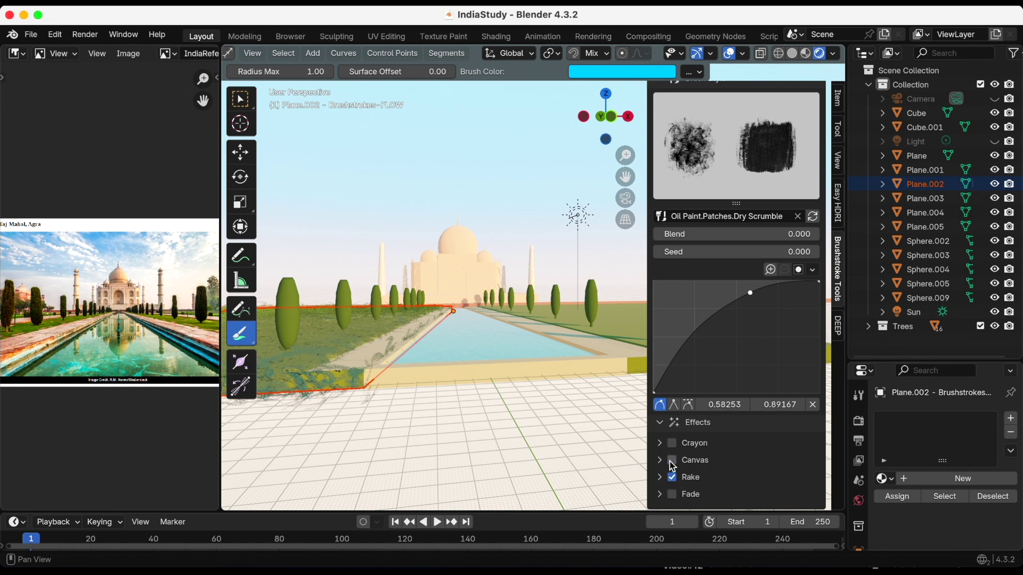
{"action": "left_click", "coordinate": [672, 461]}
{"action": "left_click", "coordinate": [672, 478]}
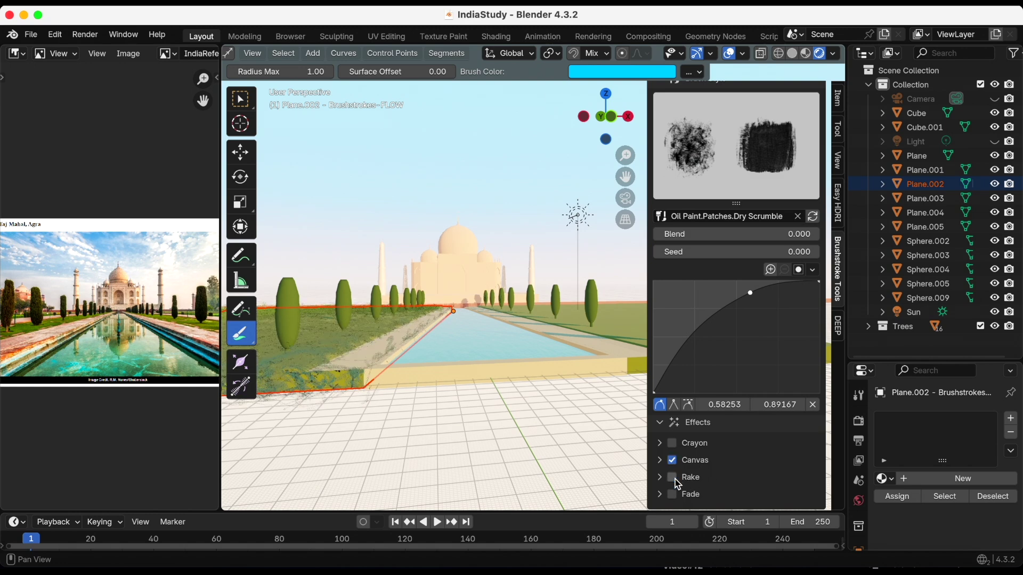
{"action": "middle_click_drag", "start_coordinate": [455, 353], "coordinate": [575, 448]}
{"action": "left_click", "coordinate": [672, 478]}
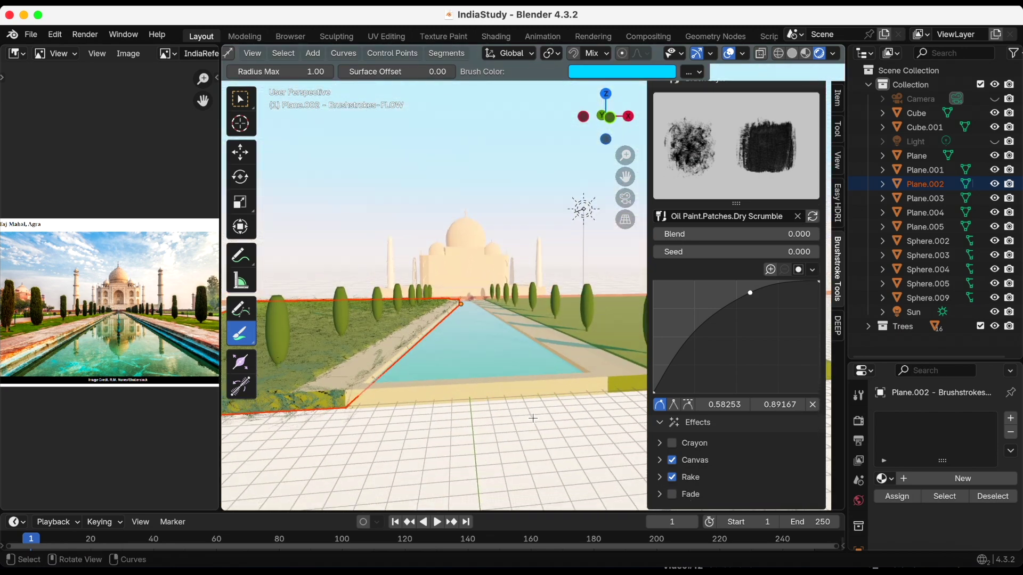
{"action": "scroll", "coordinate": [446, 346], "scroll_direction": "up", "scroll_amount": 2}
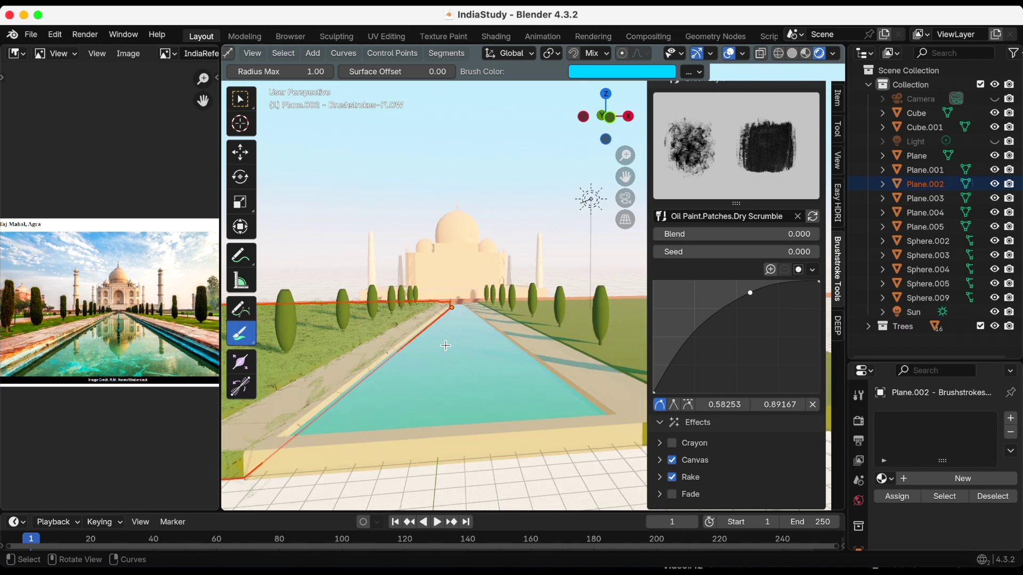
{"action": "middle_click_drag", "start_coordinate": [443, 341], "coordinate": [456, 342]}
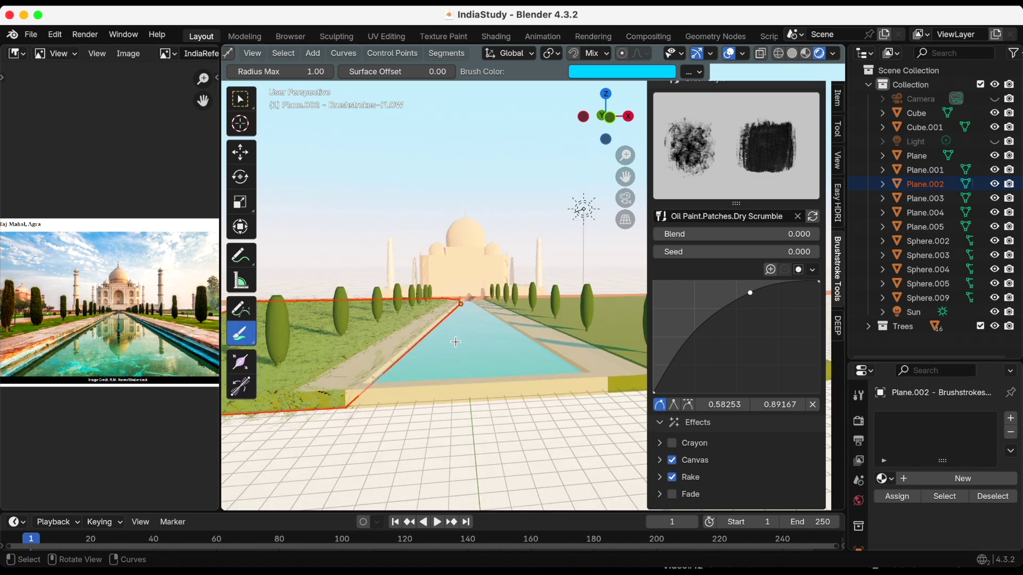
{"action": "key", "text": "super+s"}
Leave the lawn's flow curve editing and return to Object Mode.
{"action": "key", "text": "n"}
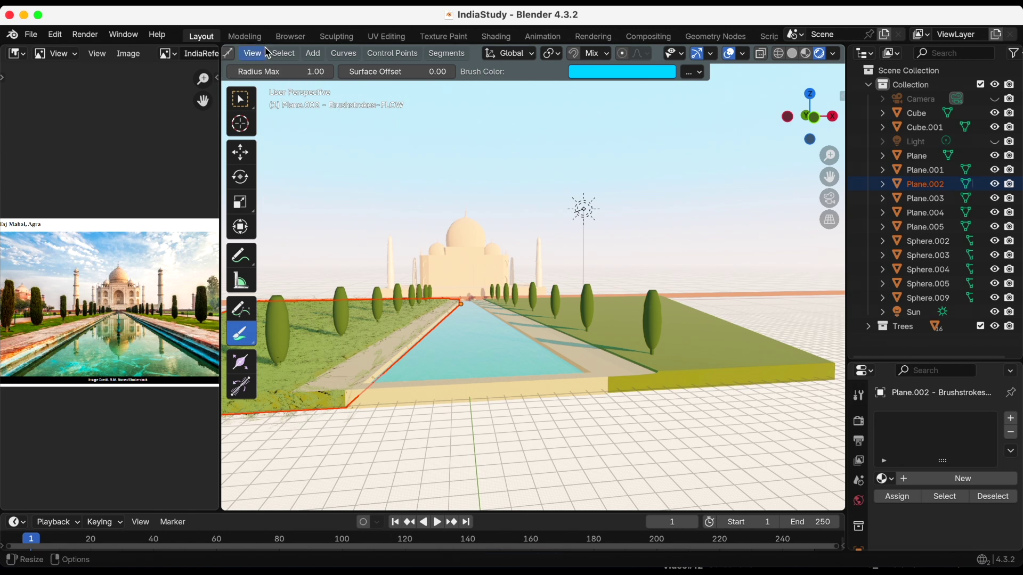
{"action": "scroll", "coordinate": [270, 55], "scroll_direction": "left", "scroll_amount": 4}
{"action": "left_click", "coordinate": [280, 54]}
{"action": "left_click", "coordinate": [281, 70]}
{"action": "middle_click_drag", "start_coordinate": [377, 126], "coordinate": [575, 248]}
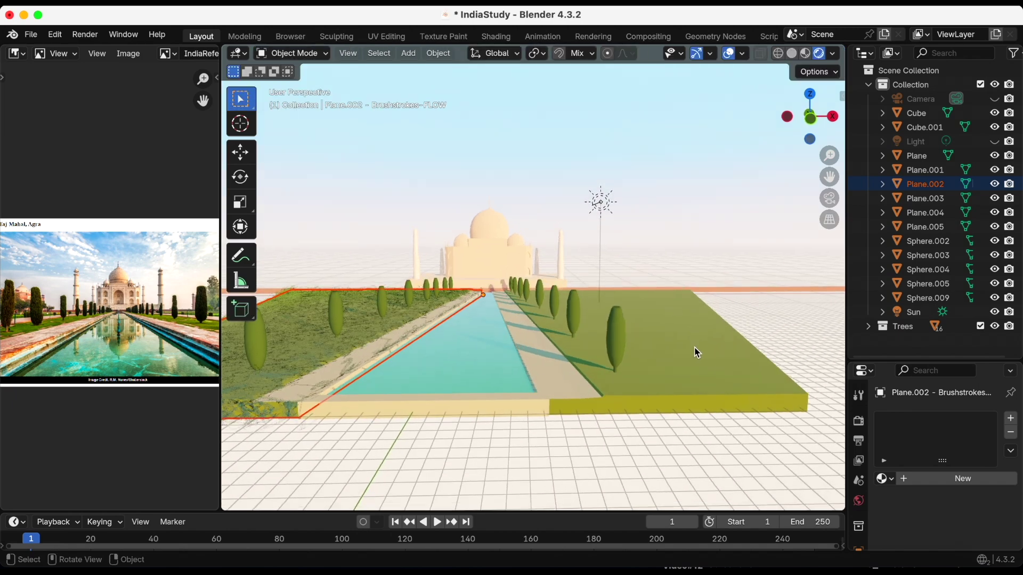
Copy the finished lawn's brushstrokes to the plain green lawn across the pool, Plane.003.
{"action": "left_click", "coordinate": [666, 331]}
{"action": "scroll", "coordinate": [652, 314], "scroll_direction": "down", "scroll_amount": 3}
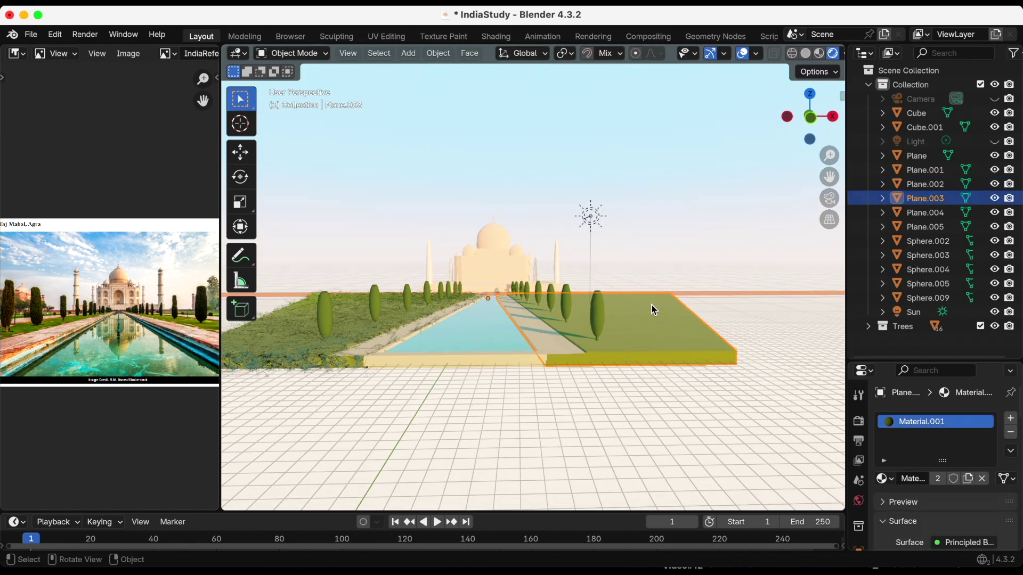
{"action": "key", "text": "n"}
{"action": "scroll", "coordinate": [641, 368], "scroll_direction": "up", "scroll_amount": 5}
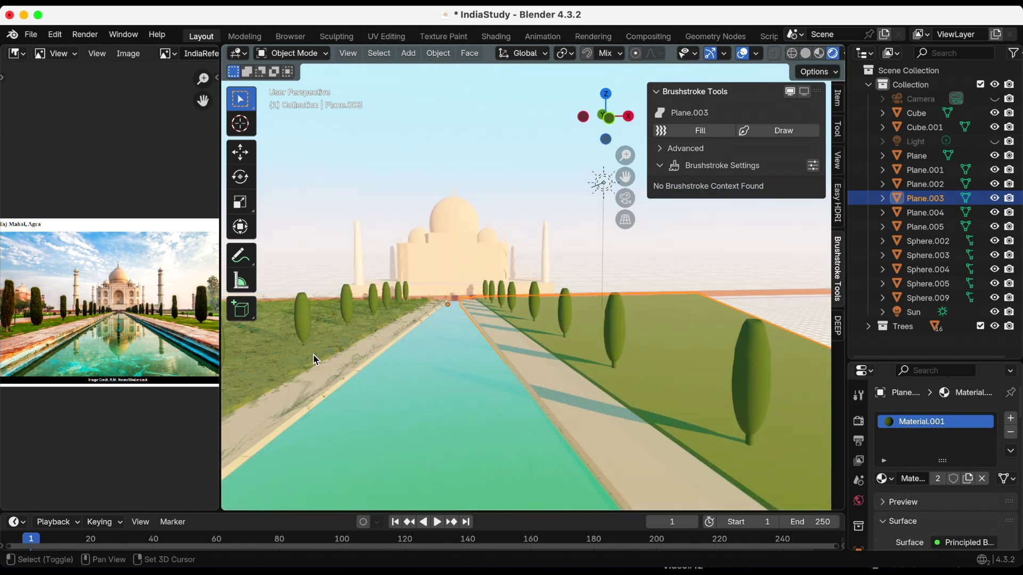
{"action": "left_click", "coordinate": [316, 360], "text": "shift"}
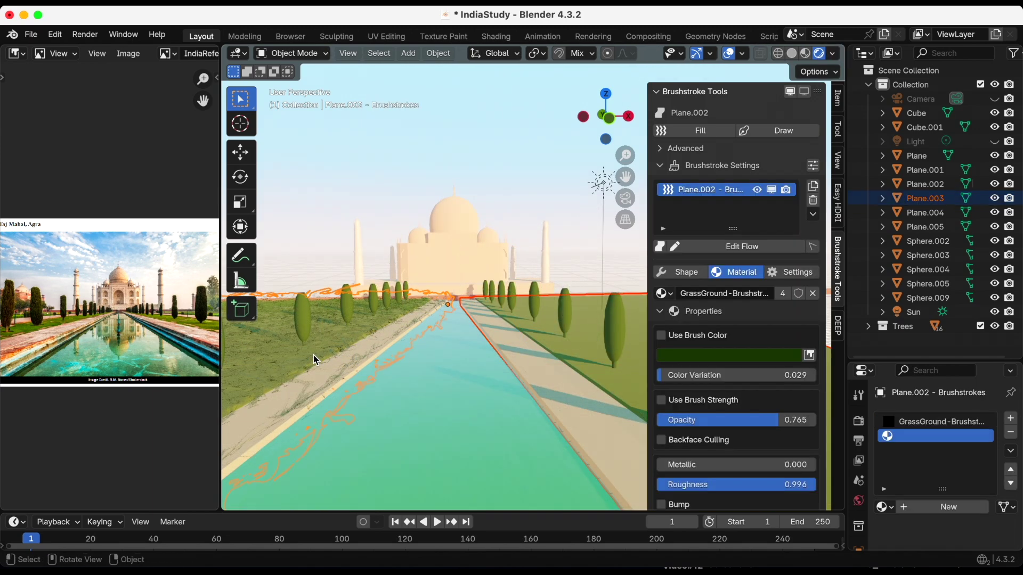
{"action": "left_click", "coordinate": [813, 215]}
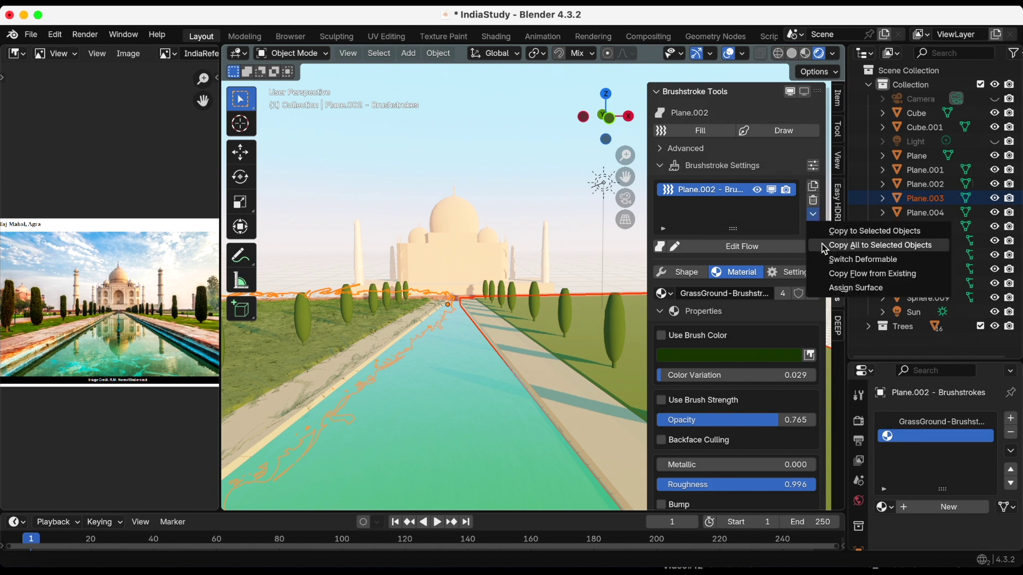
{"action": "key", "text": "Return"}
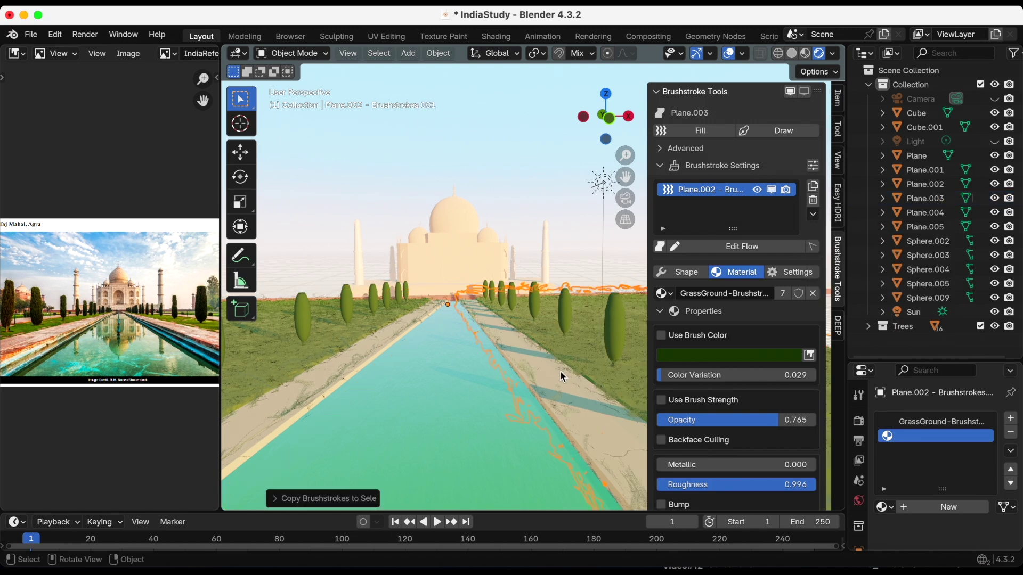
{"action": "key", "text": "n"}
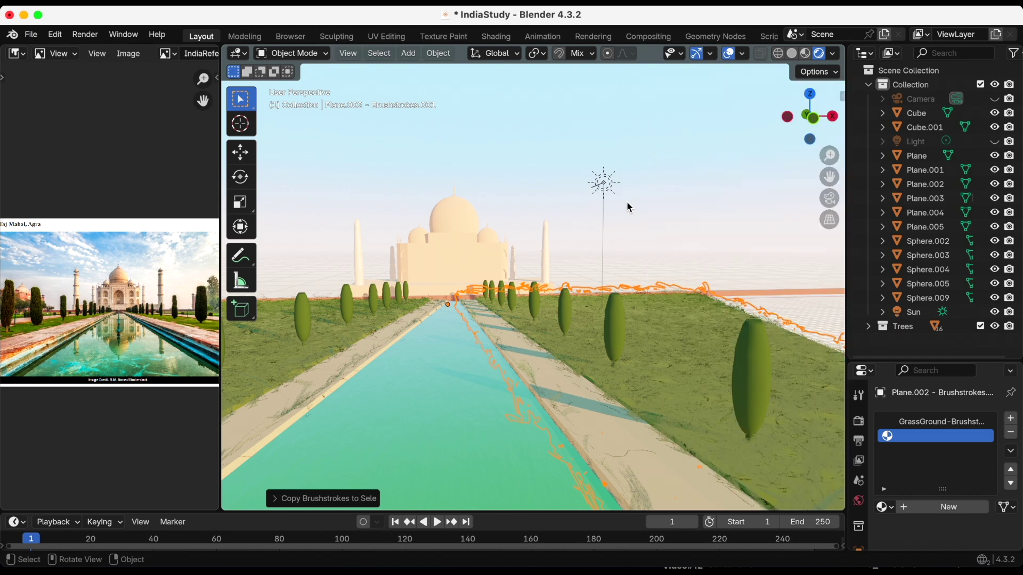
Deselect everything, inspect the strokes on both lawns from a low angle and from the front, and save the file.
{"action": "left_click", "coordinate": [378, 54]}
{"action": "left_click", "coordinate": [384, 85]}
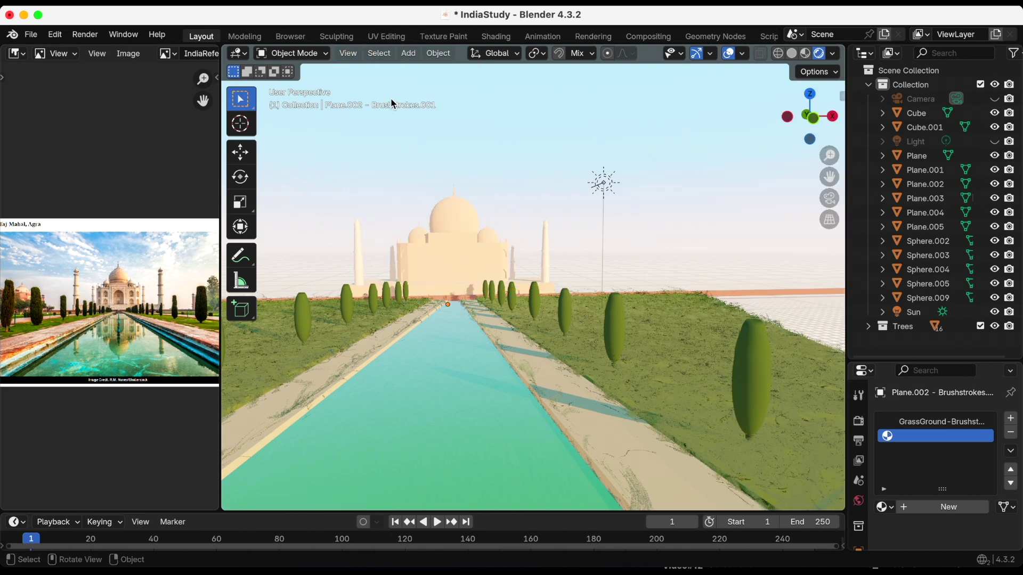
{"action": "middle_click_drag", "start_coordinate": [466, 157], "coordinate": [512, 137]}
{"action": "scroll", "coordinate": [516, 131], "scroll_direction": "up", "scroll_amount": 8}
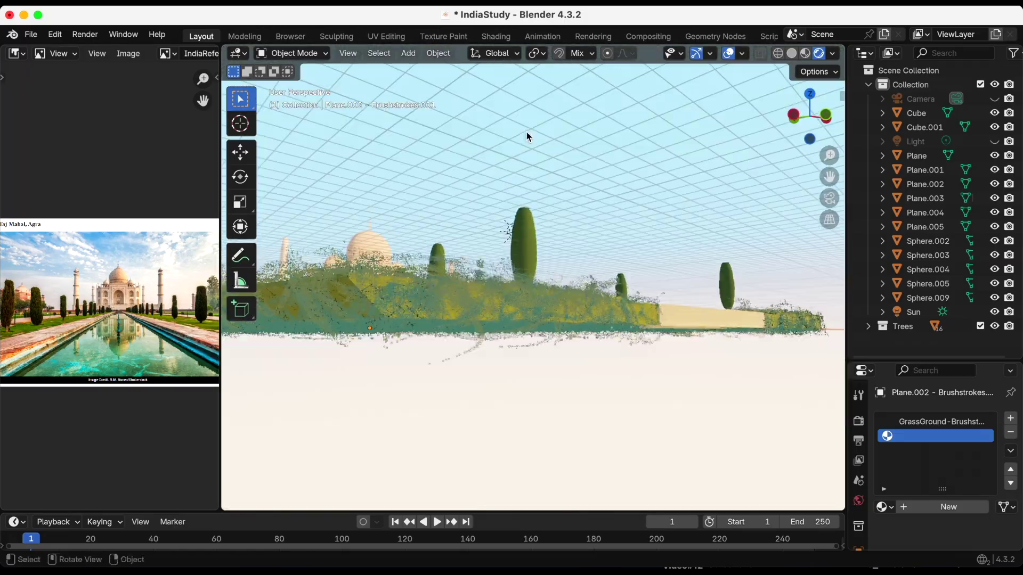
{"action": "scroll", "coordinate": [526, 133], "scroll_direction": "down", "scroll_amount": 5}
{"action": "middle_click_drag", "start_coordinate": [513, 139], "coordinate": [470, 151]}
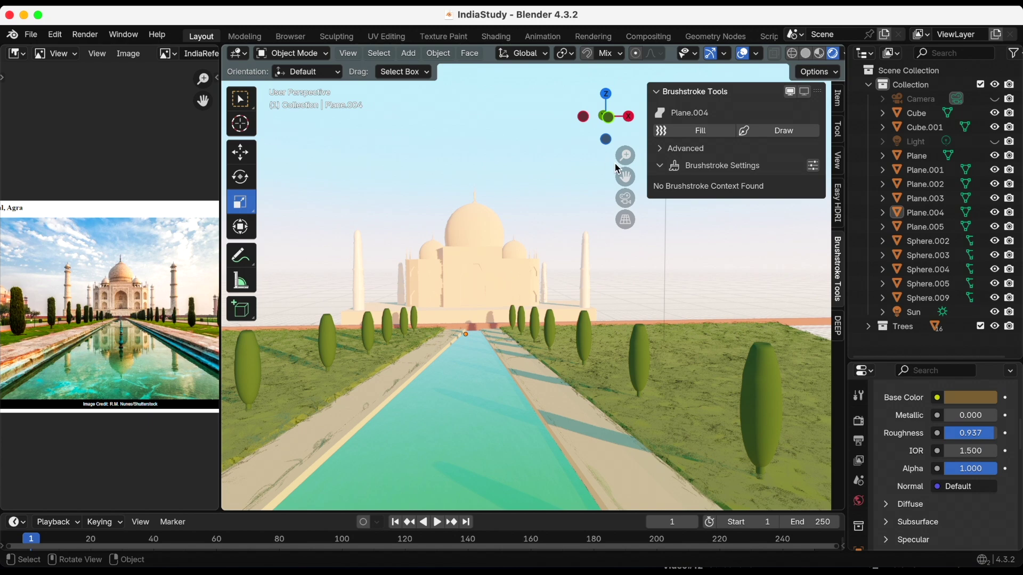
{"action": "scroll", "coordinate": [628, 178], "scroll_direction": "up", "scroll_amount": 3}
{"action": "key", "text": "super+s"}
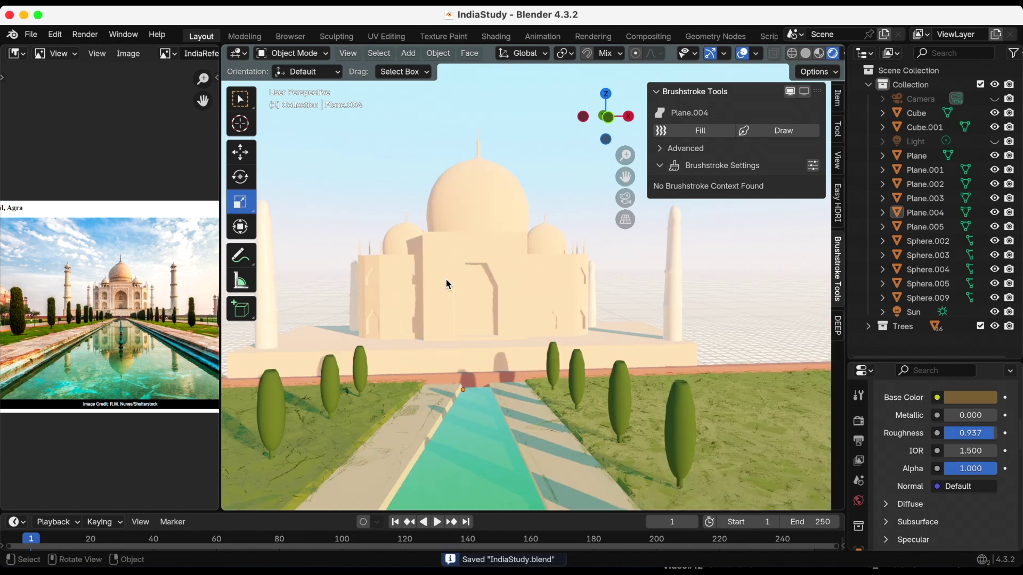
Add Fill brushstrokes to the main Taj Mahal building, Sphere.009.
{"action": "left_click", "coordinate": [448, 283]}
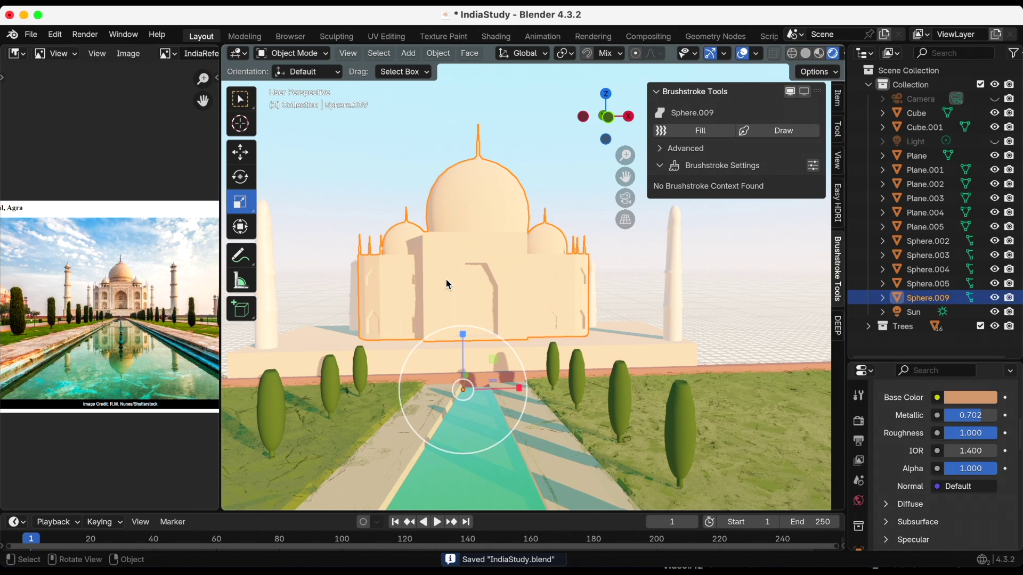
{"action": "left_click", "coordinate": [707, 137]}
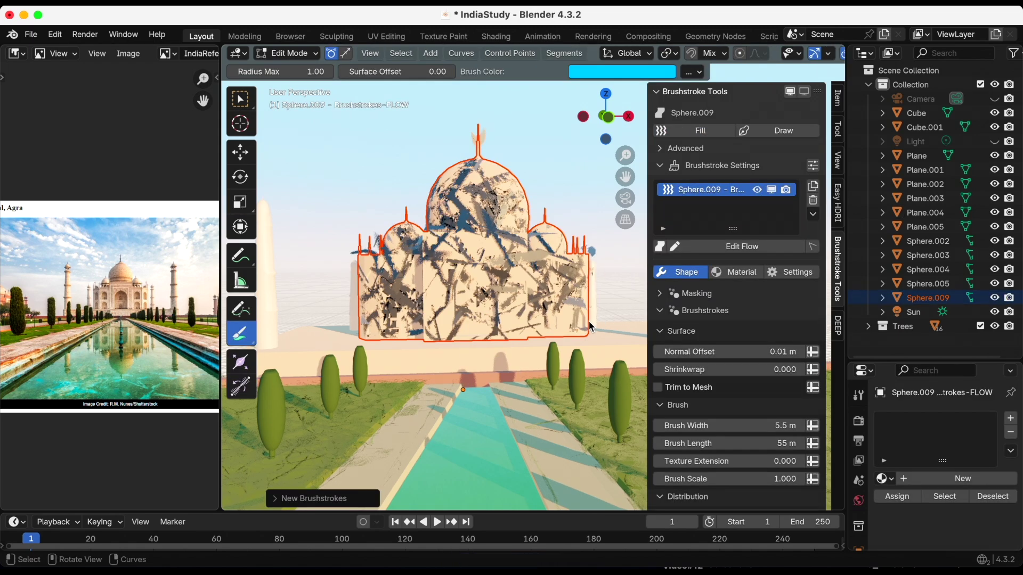
{"action": "scroll", "coordinate": [527, 313], "scroll_direction": "up", "scroll_amount": 2}
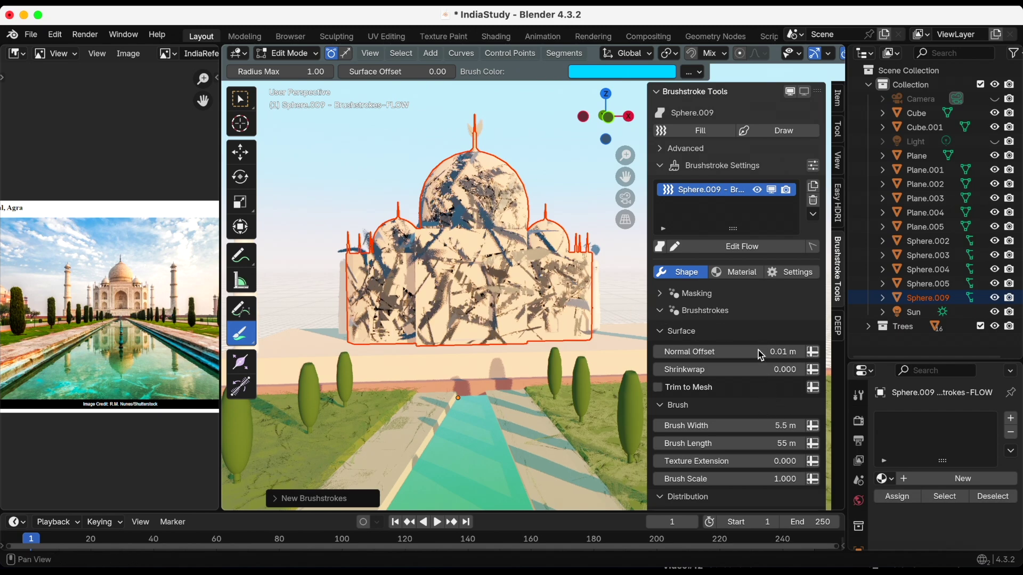
Make the building's brush material a separate copy and rename it "BuildingMaterial - Brushstrokes".
{"action": "left_click", "coordinate": [734, 274]}
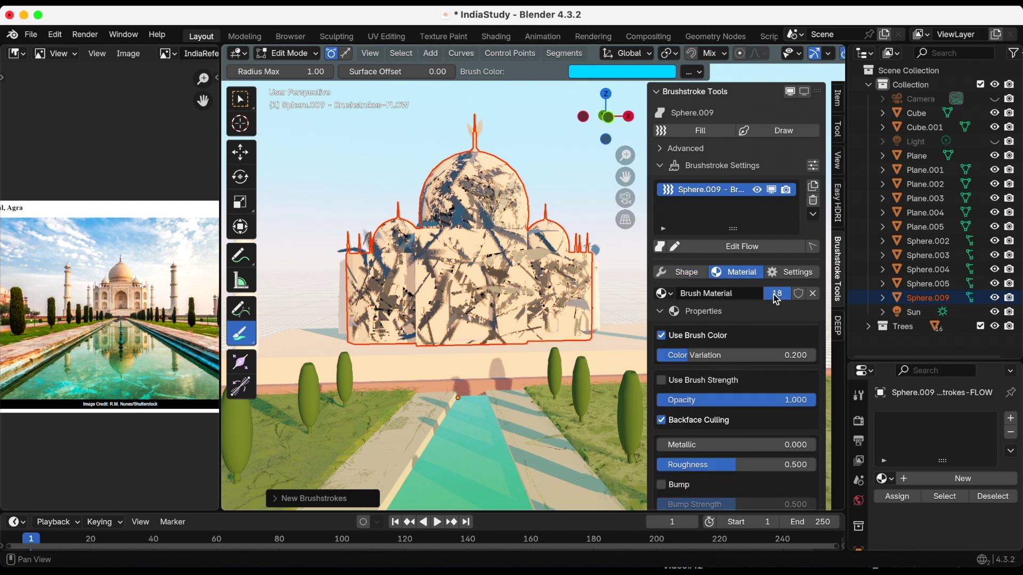
{"action": "left_click", "coordinate": [777, 294]}
{"action": "double_click", "coordinate": [722, 294]}
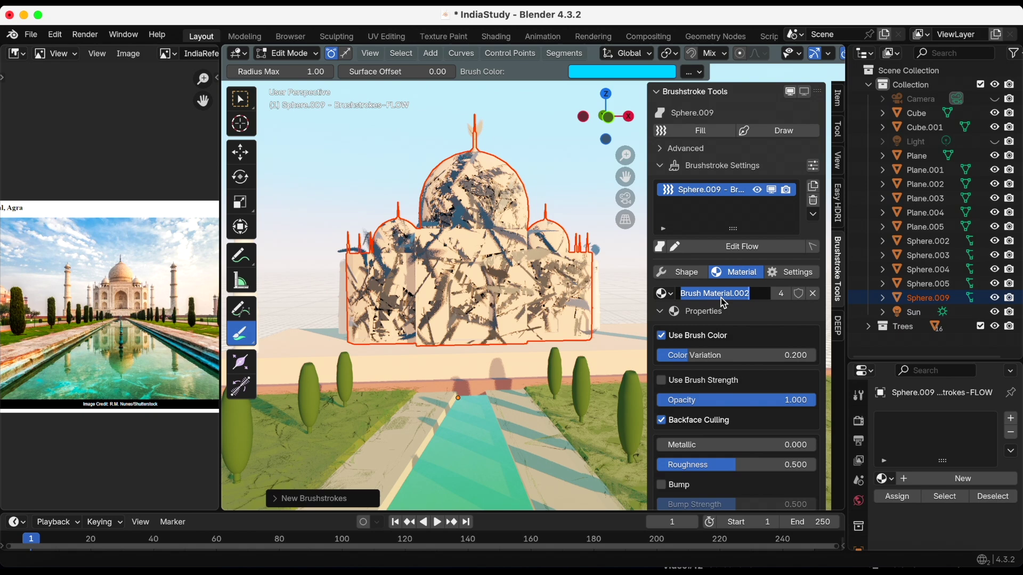
{"action": "type", "text": "BuildingMateri"}
{"action": "type", "text": "al - Brushstrokes"}
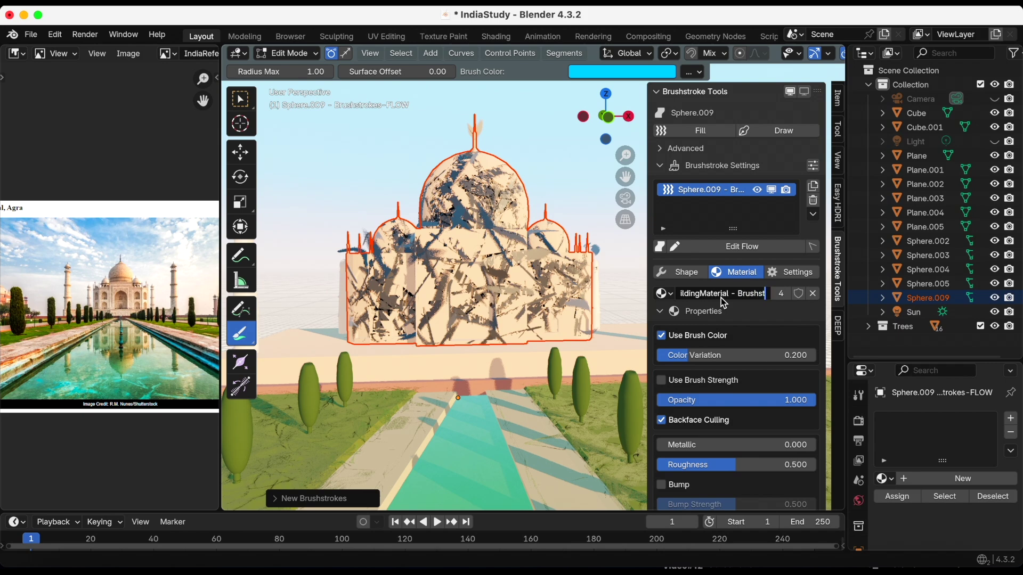
{"action": "key", "text": "Return"}
Turn off Use Brush Color for the building's strokes and set their custom color to a muted brownish beige.
{"action": "left_click", "coordinate": [661, 335]}
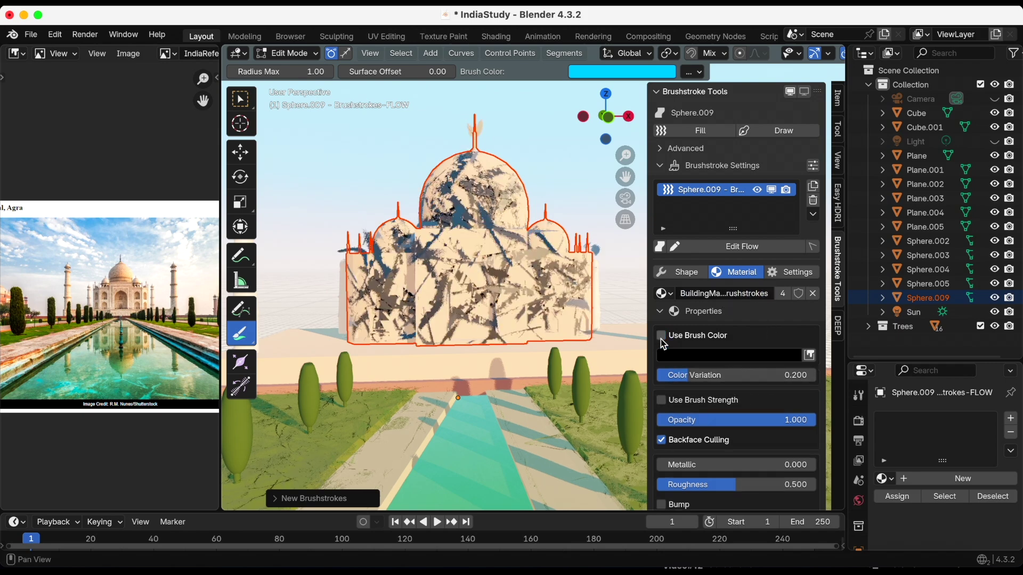
{"action": "left_click", "coordinate": [702, 364]}
{"action": "left_click", "coordinate": [784, 338]}
{"action": "left_click", "coordinate": [728, 360]}
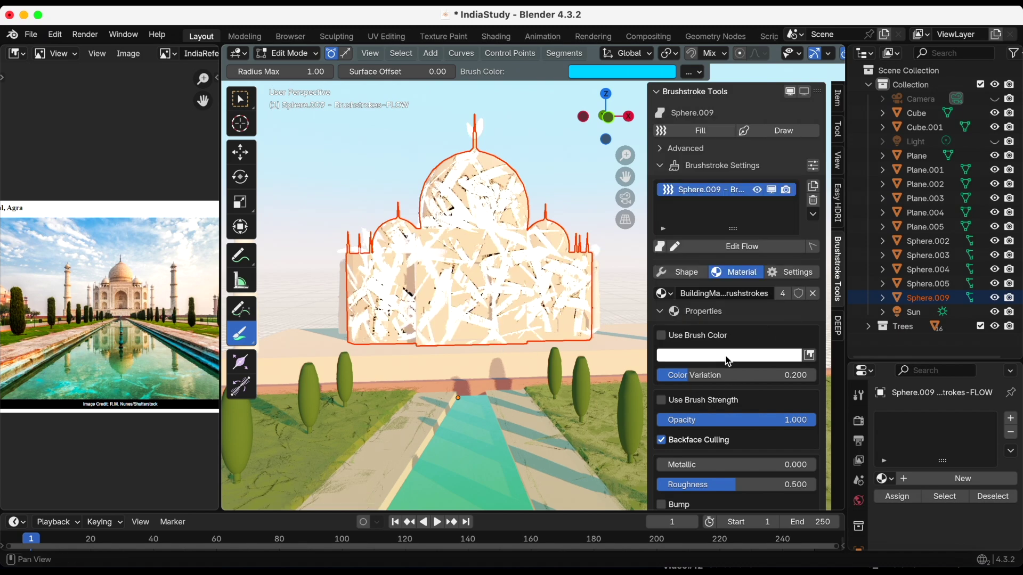
{"action": "left_click", "coordinate": [715, 361]}
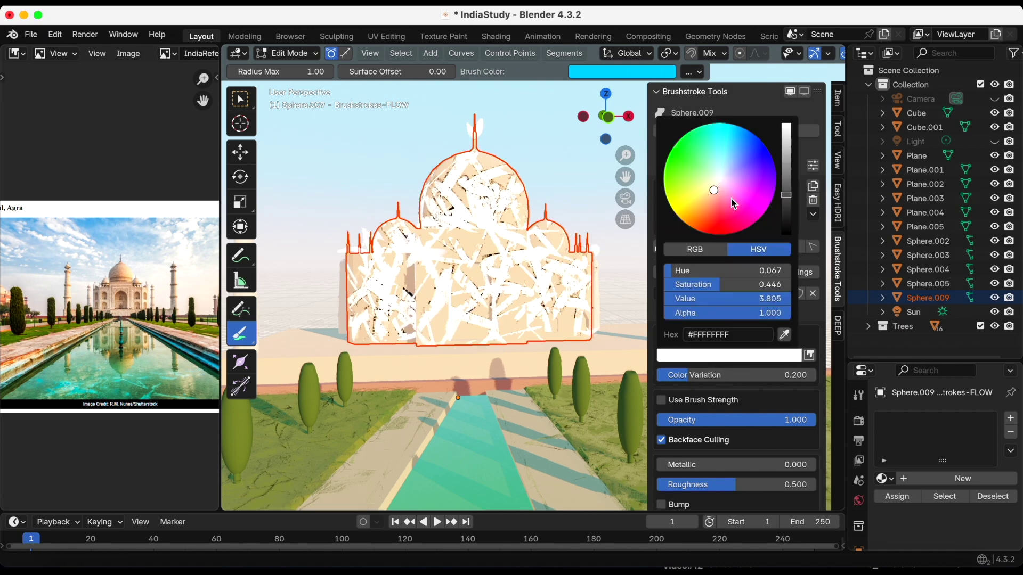
{"action": "left_click", "coordinate": [696, 201]}
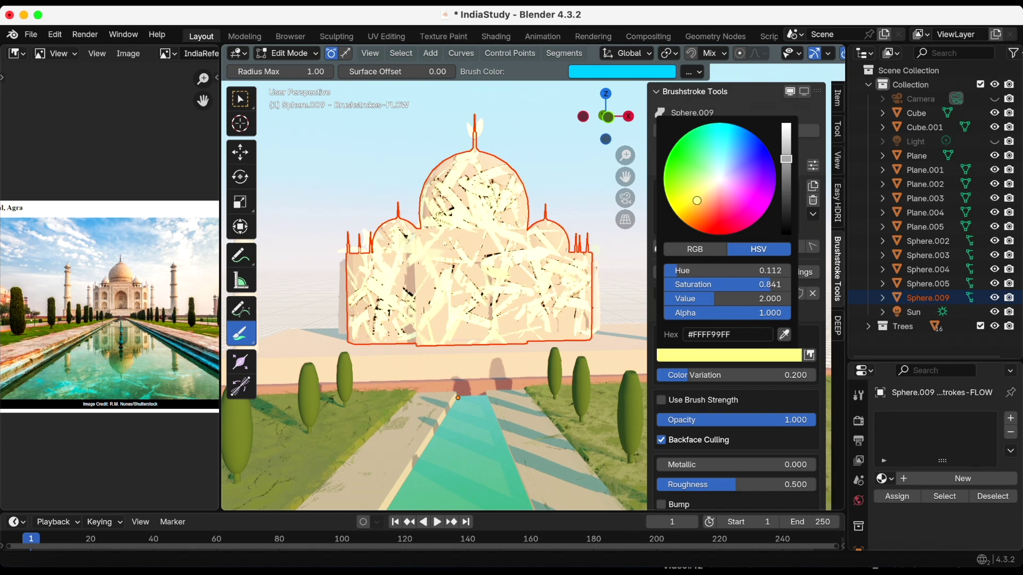
{"action": "left_click", "coordinate": [786, 202]}
{"action": "left_click_drag", "start_coordinate": [787, 201], "coordinate": [786, 164]}
{"action": "left_click", "coordinate": [714, 191]}
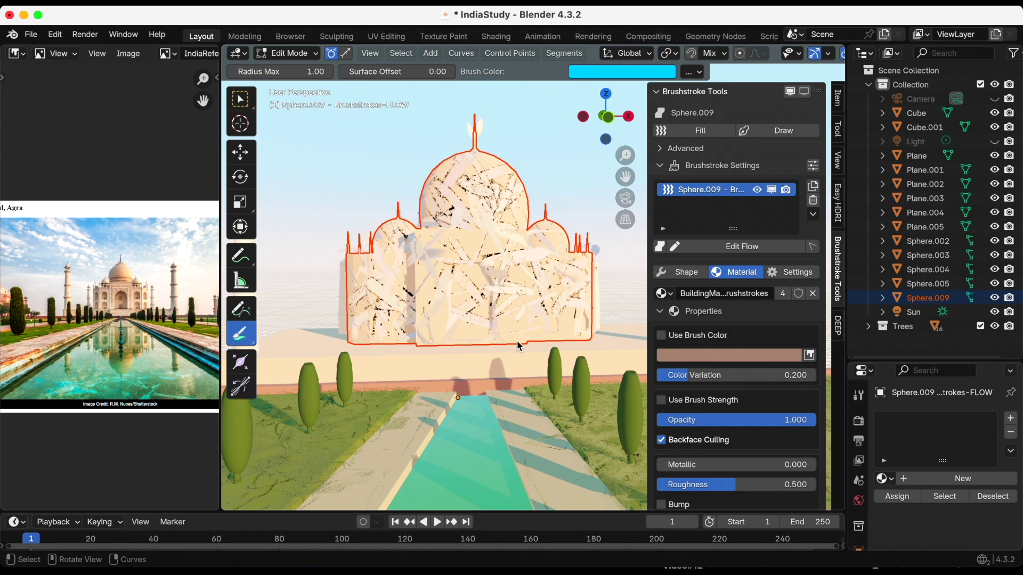
Set the building stroke material's Color Variation to 0.107 and Roughness to 0.921 with Backface Culling off, and save the file.
{"action": "left_click_drag", "start_coordinate": [727, 376], "coordinate": [712, 376]}
{"action": "left_click", "coordinate": [662, 440]}
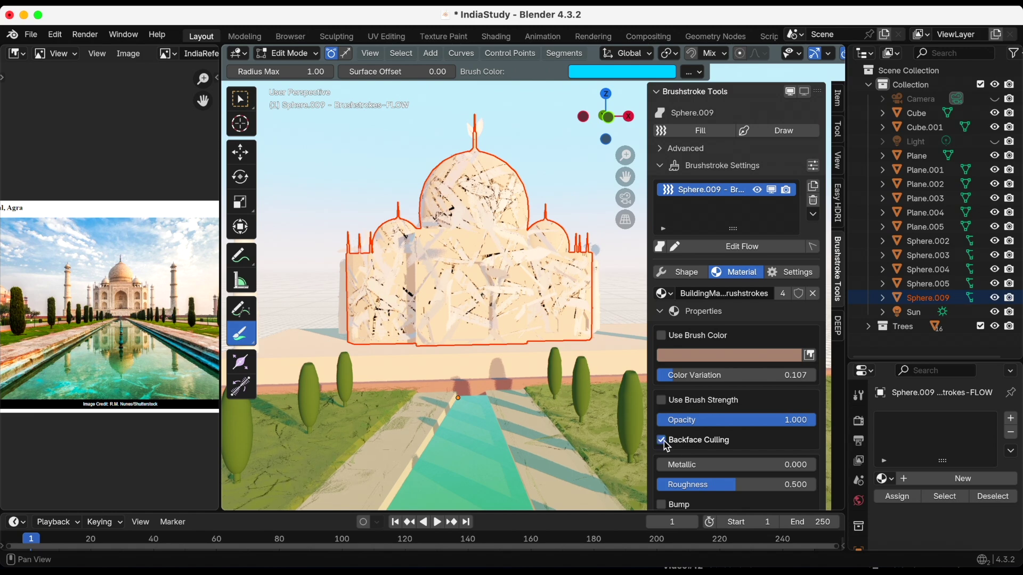
{"action": "left_click", "coordinate": [697, 448]}
{"action": "left_click_drag", "start_coordinate": [715, 484], "coordinate": [766, 465]}
{"action": "scroll", "coordinate": [746, 447], "scroll_direction": "down", "scroll_amount": 10}
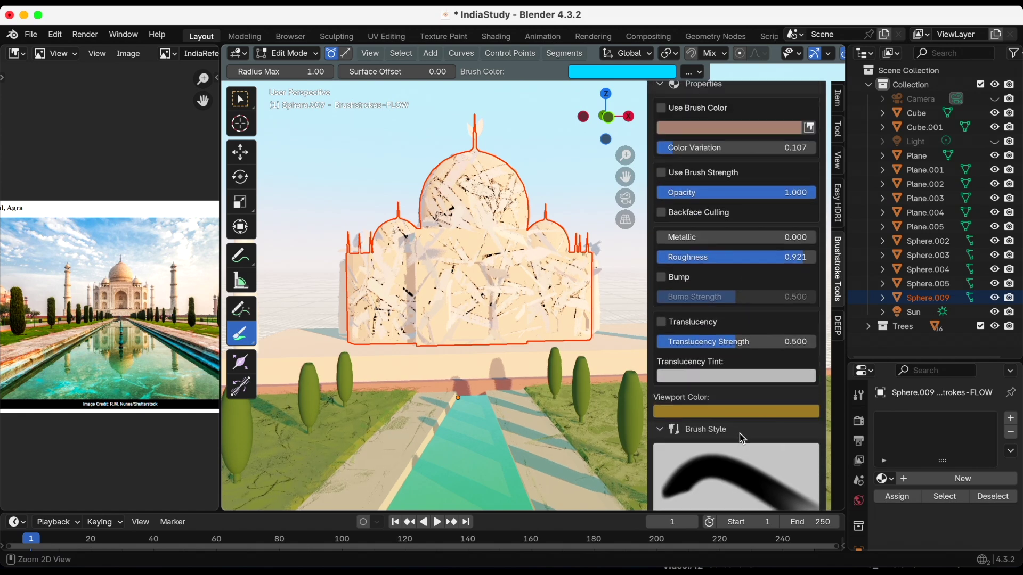
{"action": "key", "text": "super+s"}
Try the Oil Paint.Patches.Grunge brush style on the building, then switch to Oil Paint.Brushstrokes.Feathery with the Fade effect enabled.
{"action": "scroll", "coordinate": [741, 429], "scroll_direction": "up", "scroll_amount": 10}
{"action": "scroll", "coordinate": [732, 433], "scroll_direction": "down", "scroll_amount": 11}
{"action": "scroll", "coordinate": [731, 433], "scroll_direction": "down", "scroll_amount": 10}
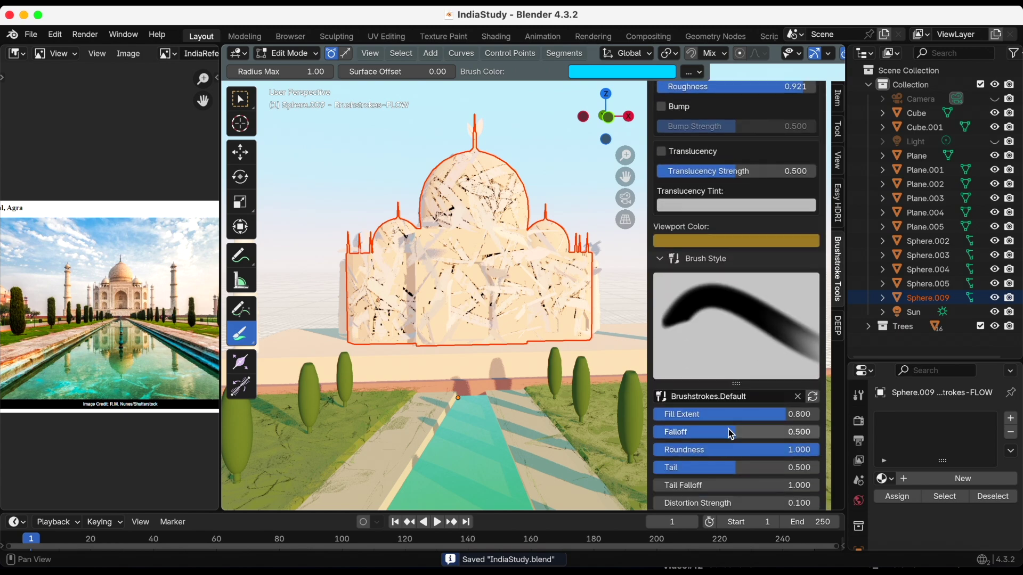
{"action": "left_click", "coordinate": [716, 313]}
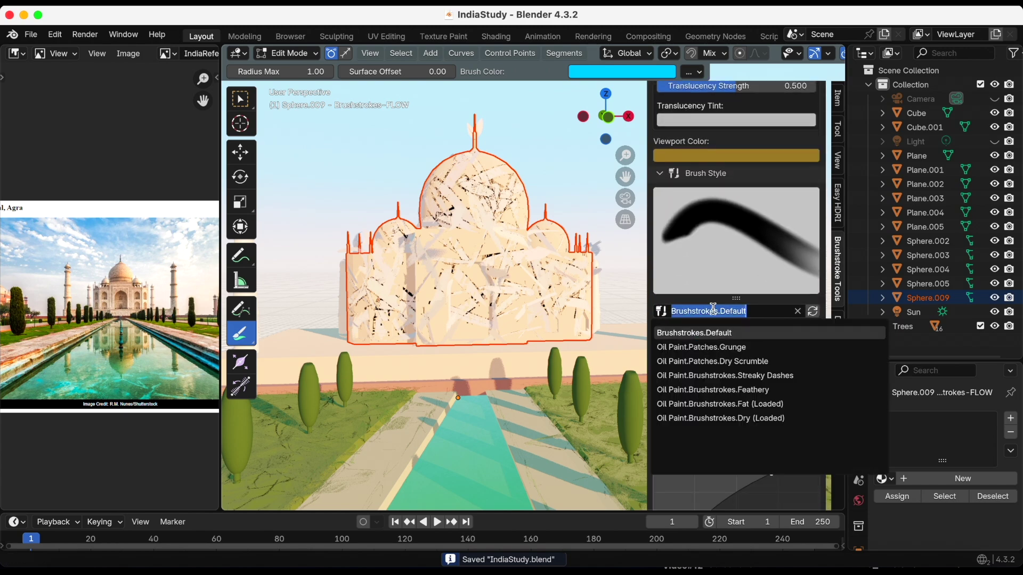
{"action": "left_click", "coordinate": [719, 347]}
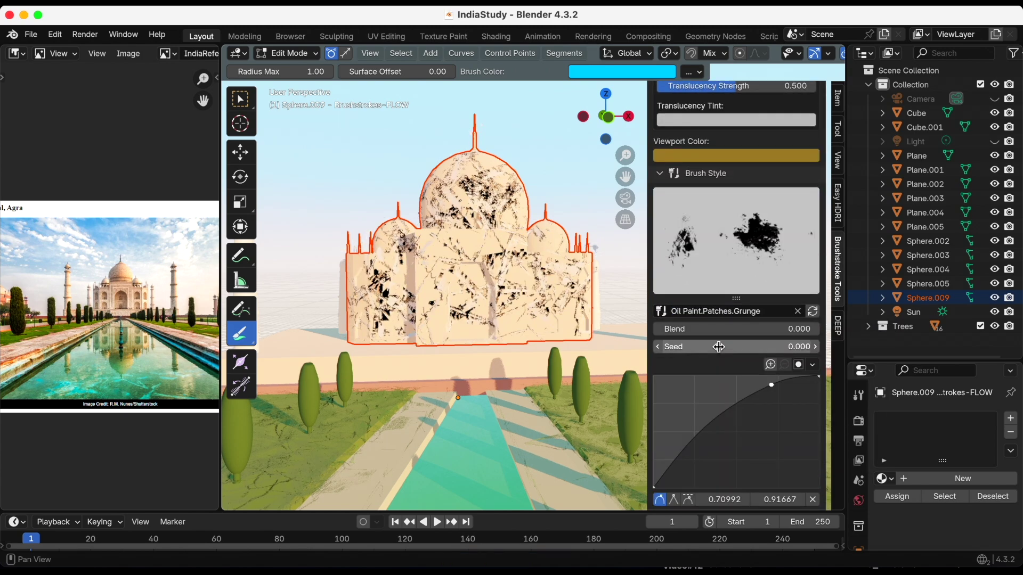
{"action": "scroll", "coordinate": [692, 426], "scroll_direction": "down", "scroll_amount": 4}
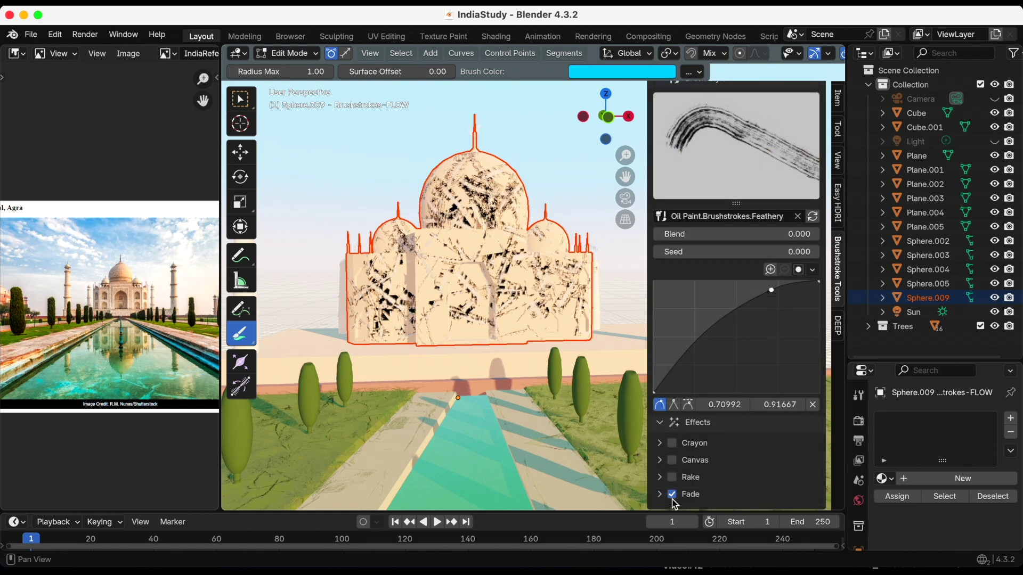
{"action": "scroll", "coordinate": [737, 425], "scroll_direction": "up", "scroll_amount": 10}
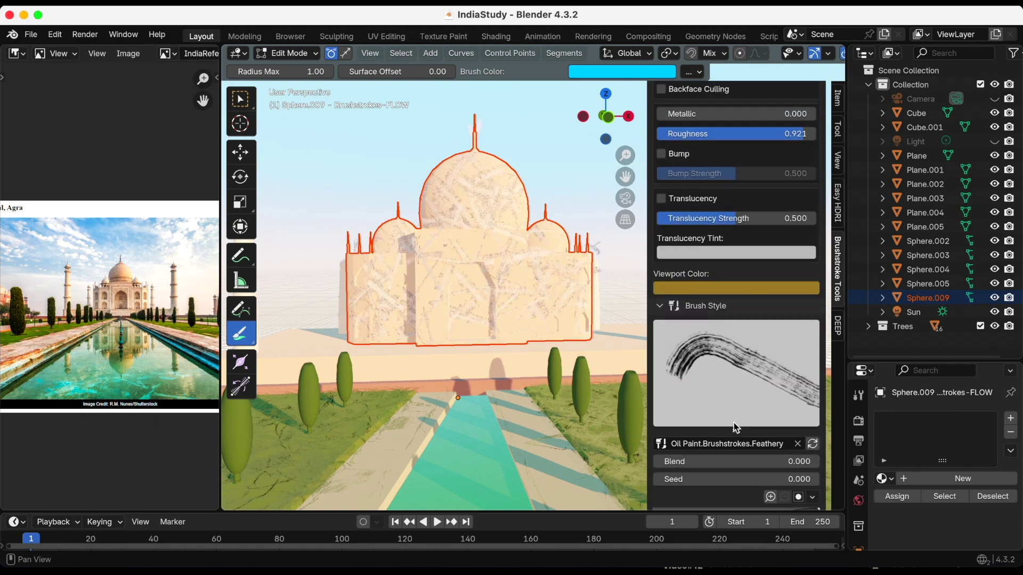
{"action": "scroll", "coordinate": [736, 427], "scroll_direction": "up", "scroll_amount": 10}
Review the shape settings of the building's brushstrokes against the model and save the file.
{"action": "left_click", "coordinate": [679, 275]}
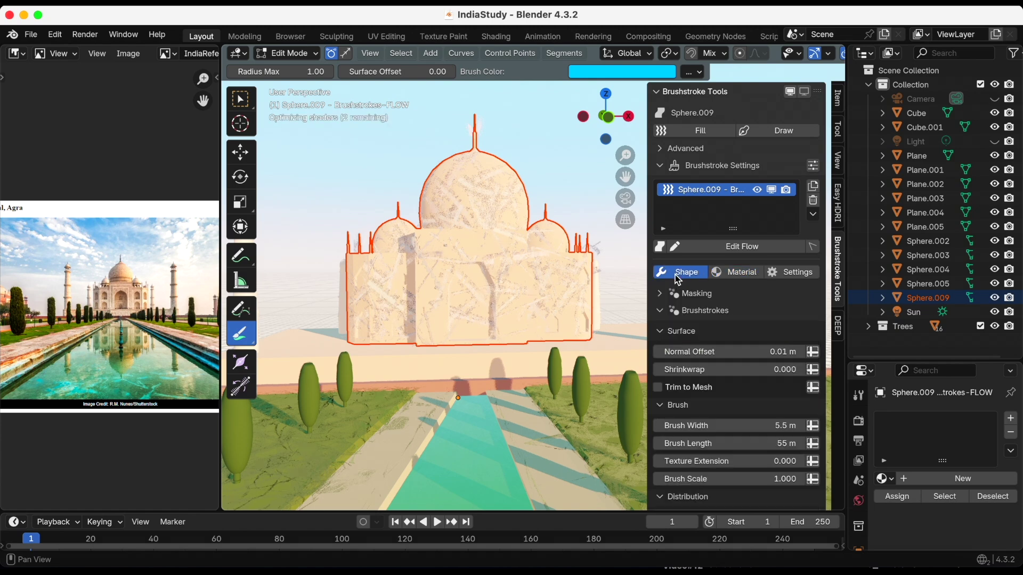
{"action": "scroll", "coordinate": [778, 373], "scroll_direction": "down", "scroll_amount": 5}
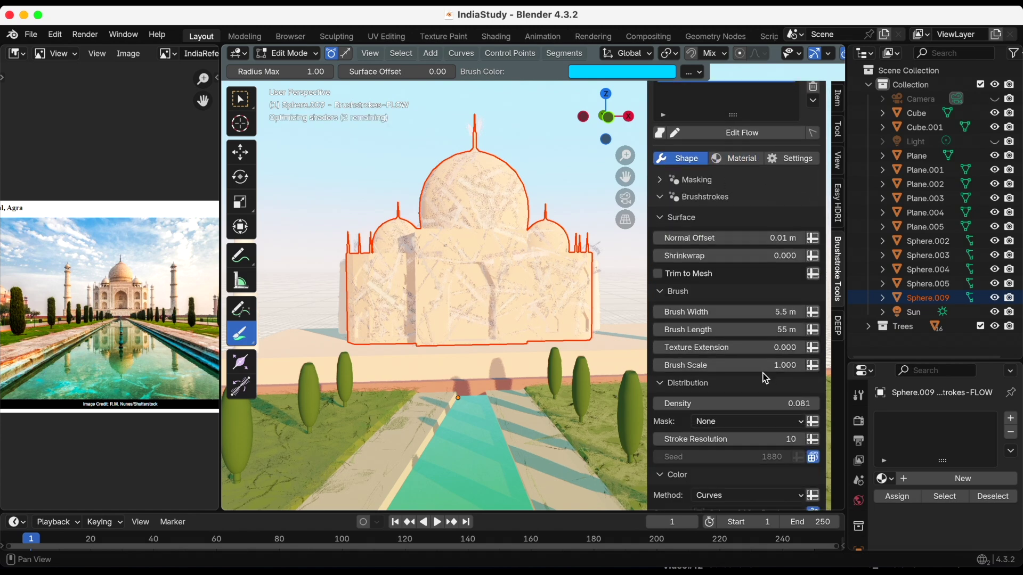
{"action": "scroll", "coordinate": [763, 378], "scroll_direction": "down", "scroll_amount": 4}
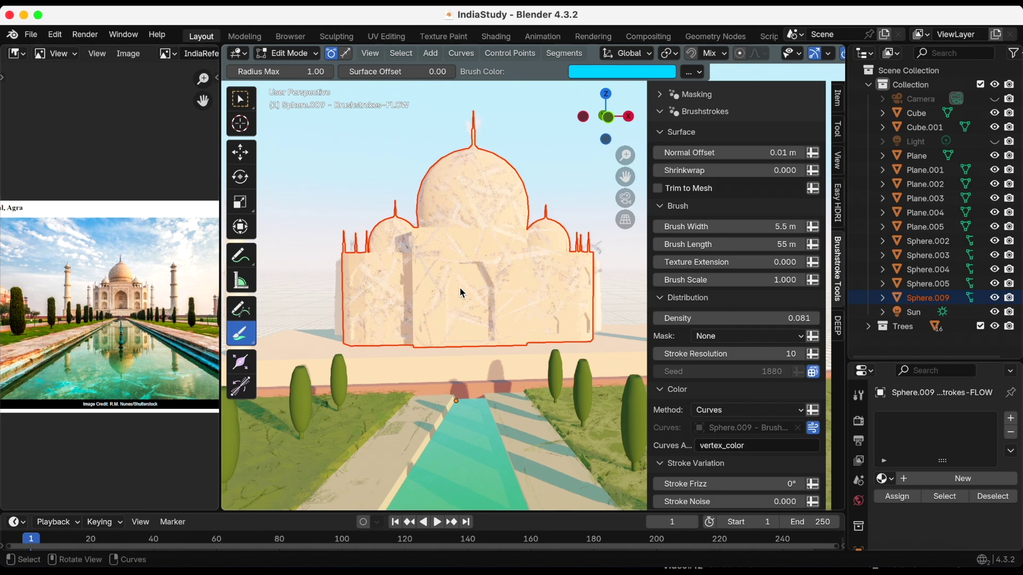
{"action": "scroll", "coordinate": [709, 290], "scroll_direction": "up", "scroll_amount": 9}
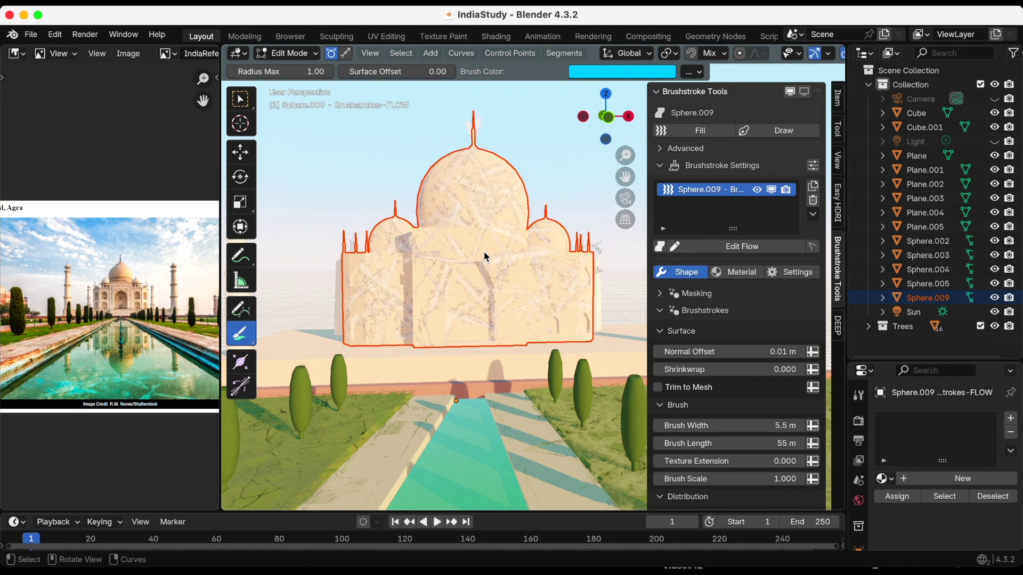
{"action": "key", "text": "super+s"}
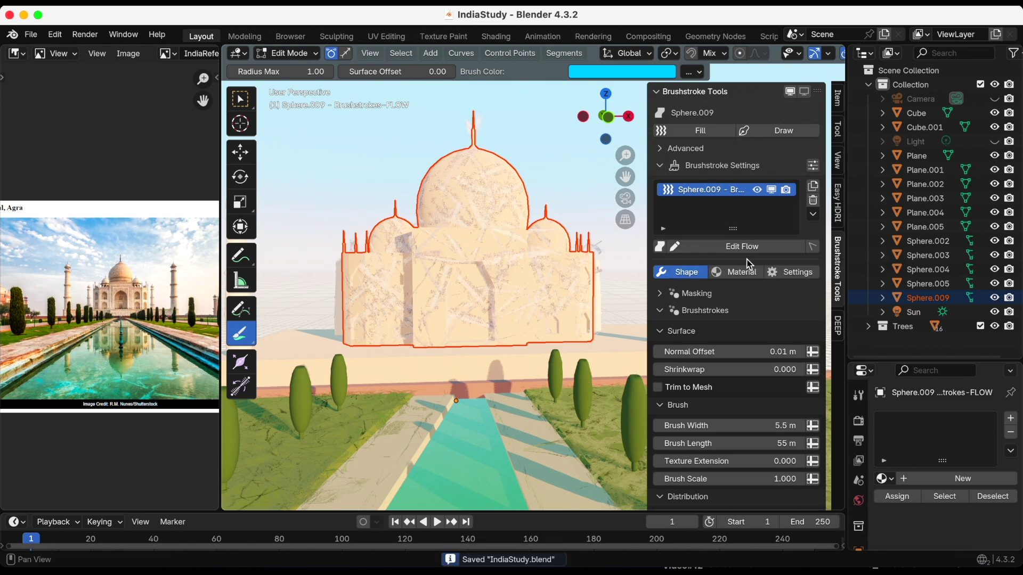
Edit the stroke flow by drawing roughly horizontal guide curves across the building's walls, main dome and both side domes.
{"action": "left_click", "coordinate": [744, 250]}
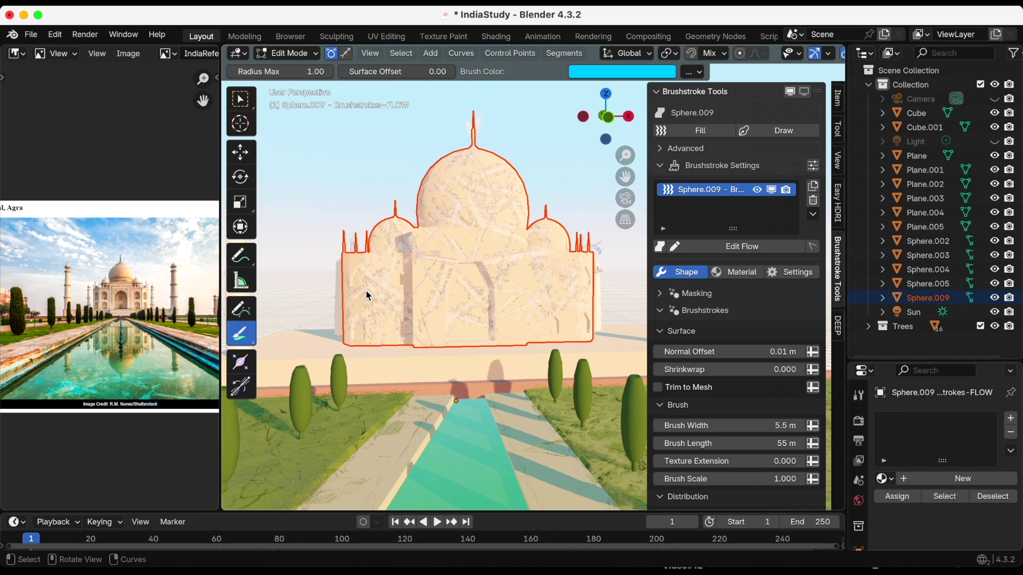
{"action": "left_click_drag", "start_coordinate": [463, 288], "coordinate": [570, 286]}
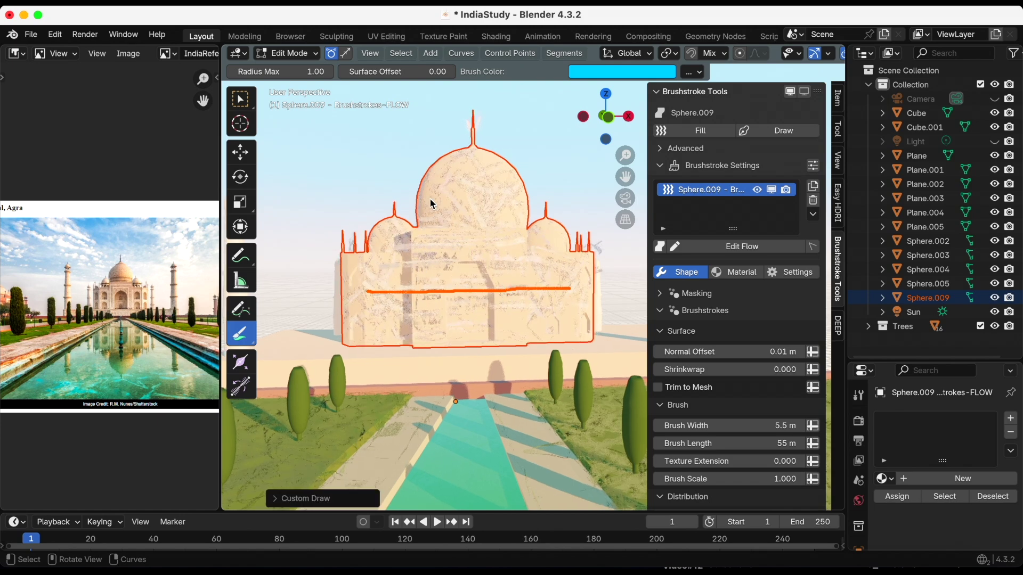
{"action": "mouse_move", "coordinate": [441, 183]}
{"action": "left_mouse_down"}
{"action": "mouse_move", "coordinate": [501, 182]}
{"action": "mouse_move", "coordinate": [516, 195]}
{"action": "left_mouse_up"}
{"action": "left_click_drag", "start_coordinate": [350, 316], "coordinate": [403, 318]}
{"action": "mouse_move", "coordinate": [572, 264]}
{"action": "left_mouse_down"}
{"action": "mouse_move", "coordinate": [595, 265]}
{"action": "mouse_move", "coordinate": [570, 237]}
{"action": "left_mouse_up"}
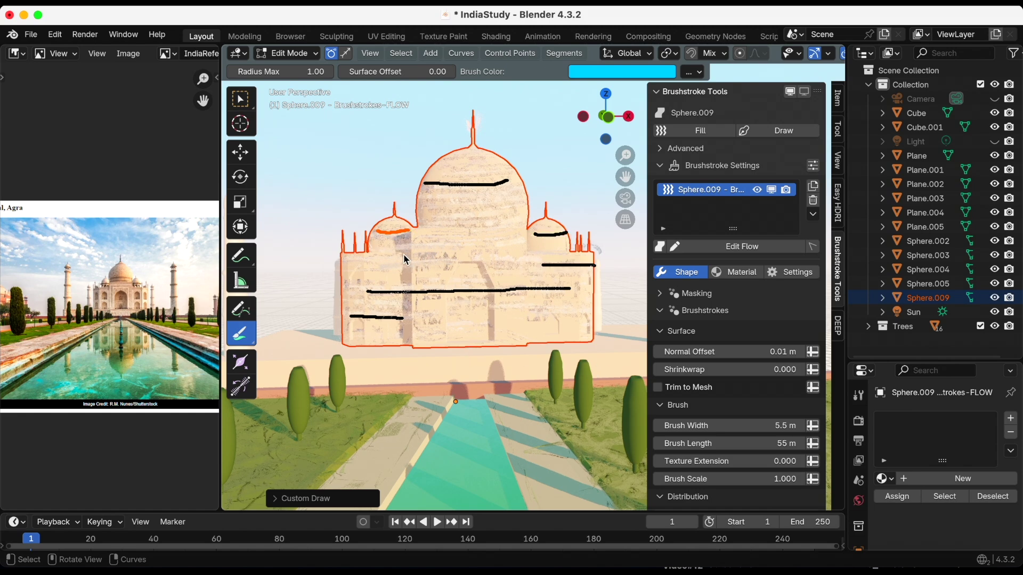
{"action": "left_click_drag", "start_coordinate": [415, 239], "coordinate": [522, 235]}
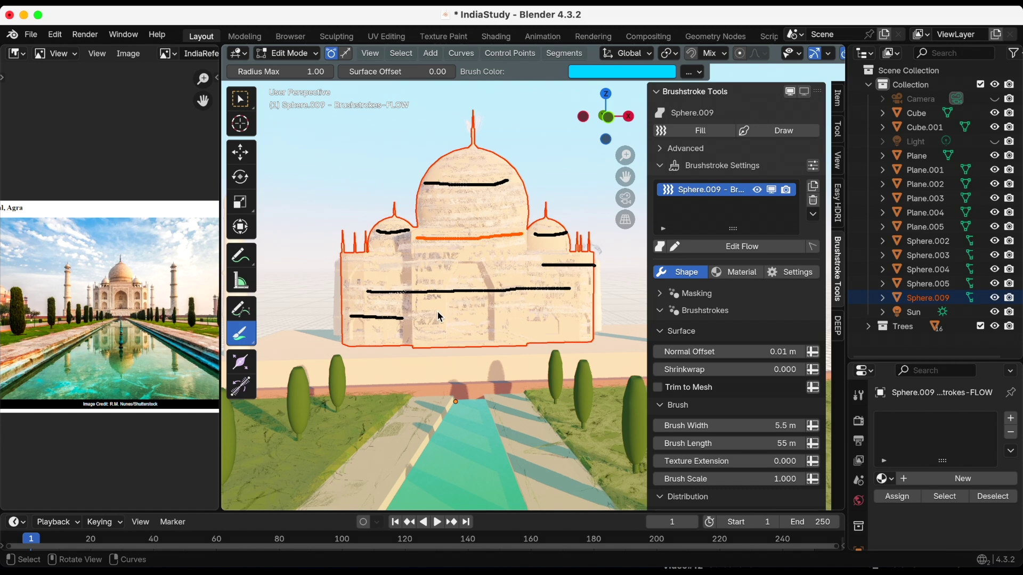
Set the building strokes' Normal Offset to 0.87 m, hide the viewport overlays, and save the file.
{"action": "scroll", "coordinate": [736, 354], "scroll_direction": "down", "scroll_amount": 3}
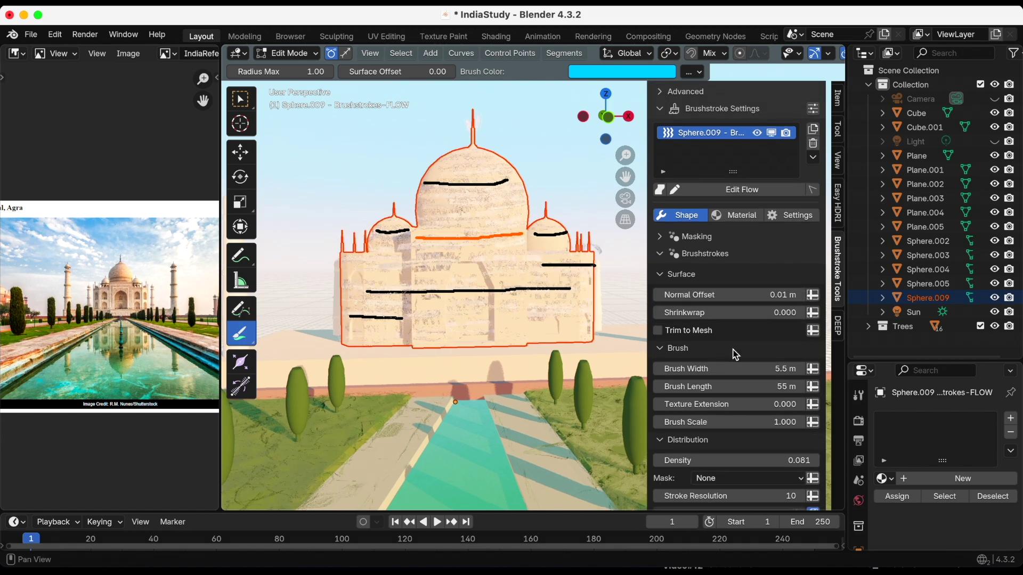
{"action": "scroll", "coordinate": [721, 290], "scroll_direction": "down", "scroll_amount": 2}
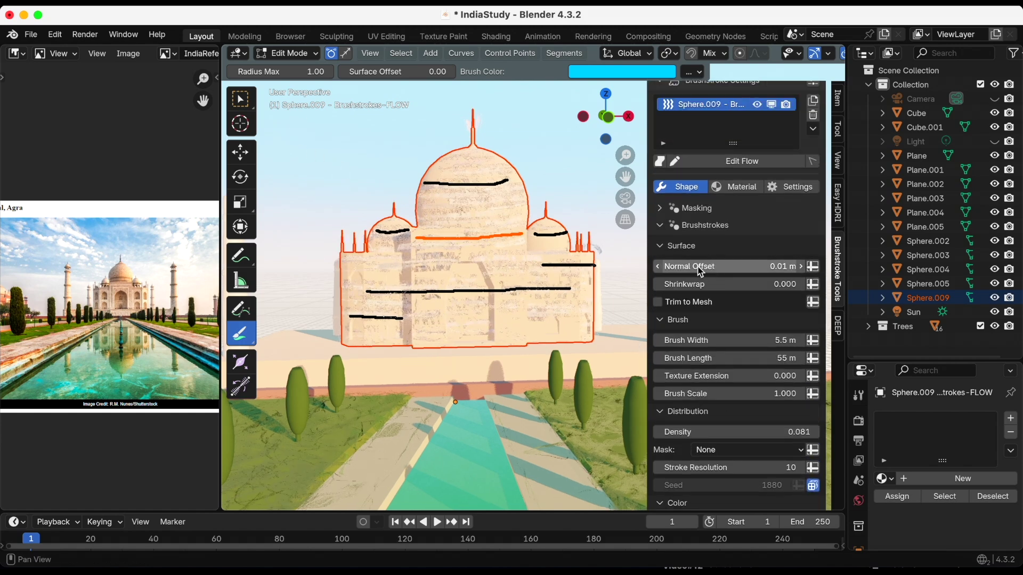
{"action": "mouse_move", "coordinate": [701, 272]}
{"action": "left_mouse_down"}
{"action": "mouse_move", "coordinate": [755, 267]}
{"action": "mouse_move", "coordinate": [738, 266]}
{"action": "left_mouse_up"}
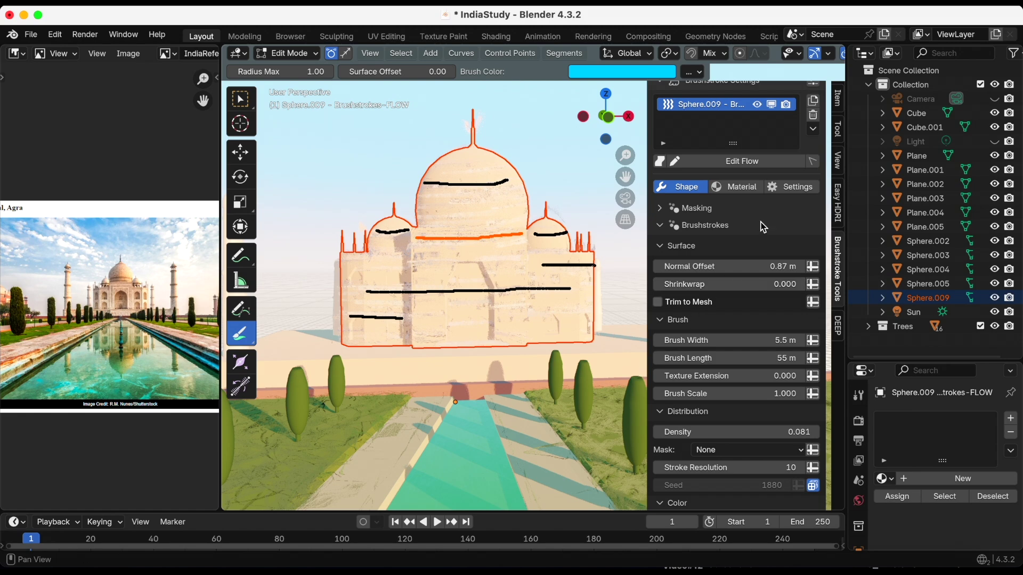
{"action": "scroll", "coordinate": [794, 57], "scroll_direction": "down", "scroll_amount": 5}
{"action": "left_click", "coordinate": [733, 53]}
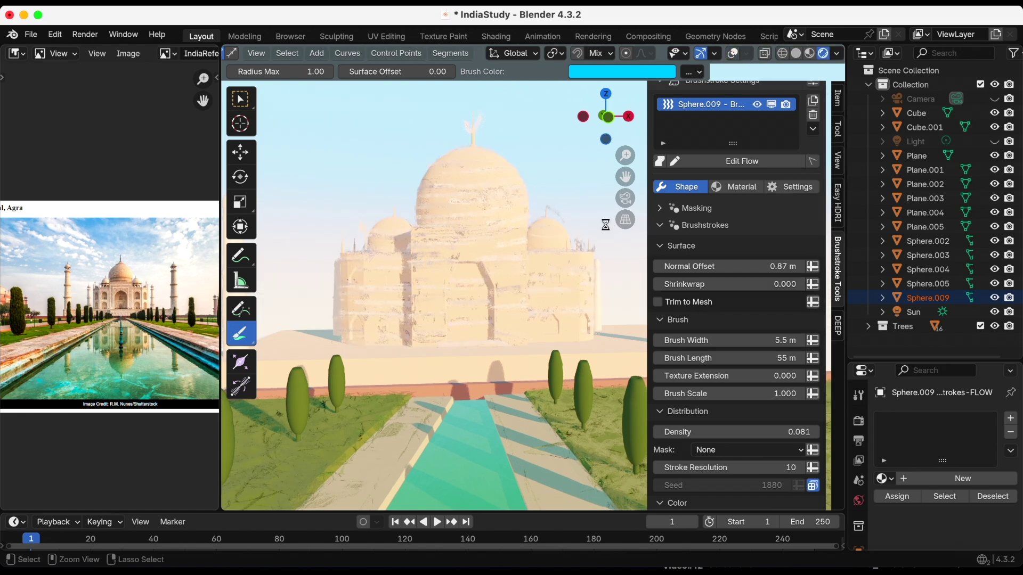
{"action": "key", "text": "super+s"}
Set Brush Width to 5.44 m, Brush Length 25 m, Texture Extension 0.200, Brush Scale 0.800 and Density 0.075 for the building, and save.
{"action": "scroll", "coordinate": [738, 373], "scroll_direction": "down", "scroll_amount": 5}
{"action": "scroll", "coordinate": [737, 373], "scroll_direction": "down", "scroll_amount": 1}
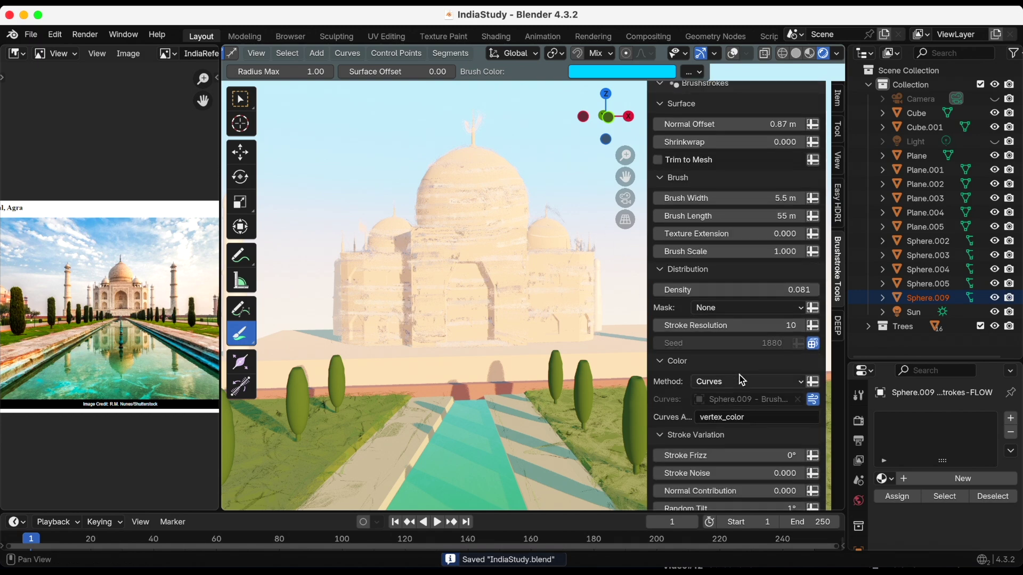
{"action": "scroll", "coordinate": [724, 324], "scroll_direction": "up", "scroll_amount": 2}
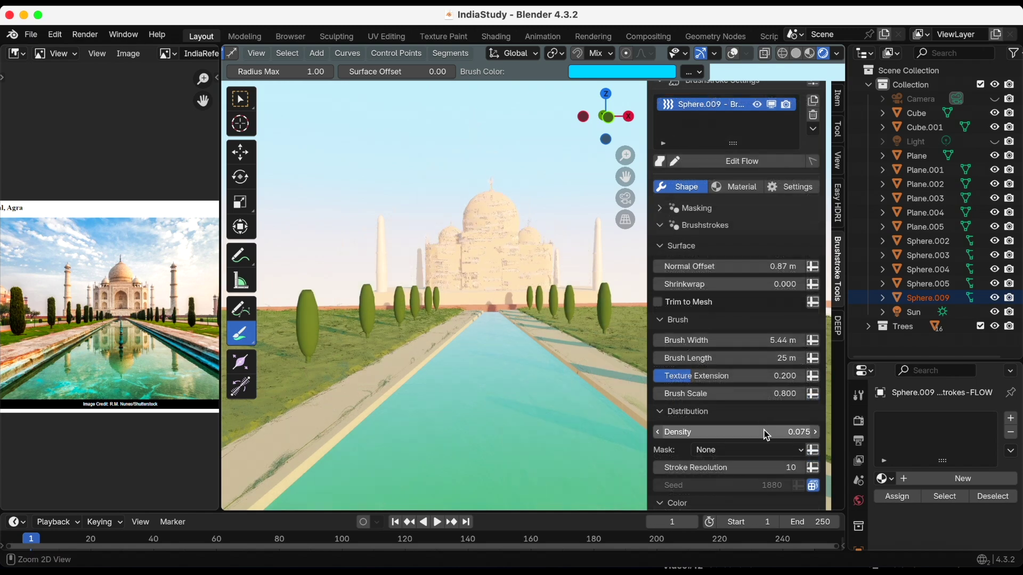
{"action": "key", "text": "super+s"}
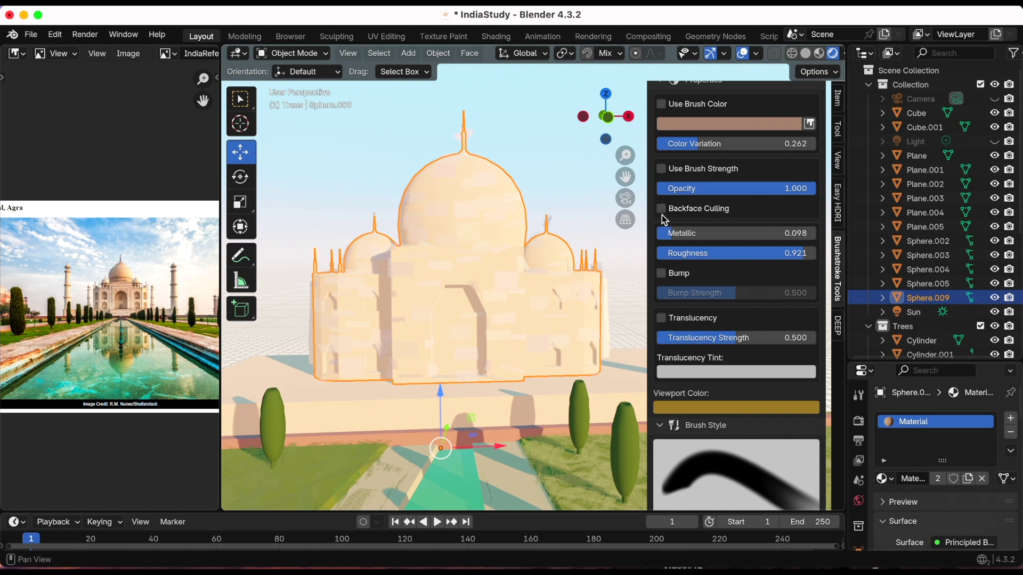
{"action": "scroll", "coordinate": [737, 353], "scroll_direction": "down", "scroll_amount": 8}
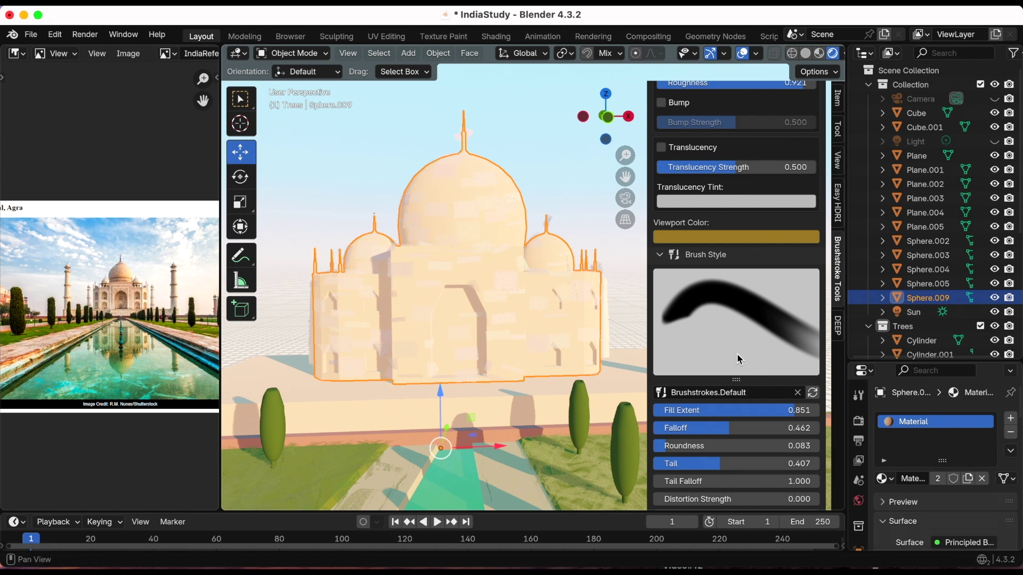
{"action": "left_click", "coordinate": [706, 336]}
{"action": "left_click", "coordinate": [701, 333]}
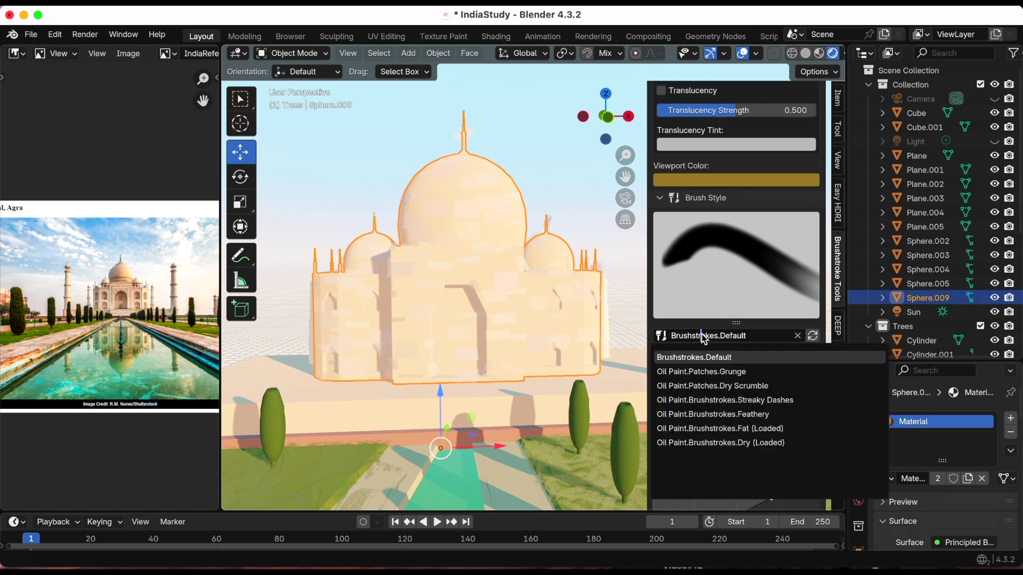
{"action": "key", "text": "Escape"}
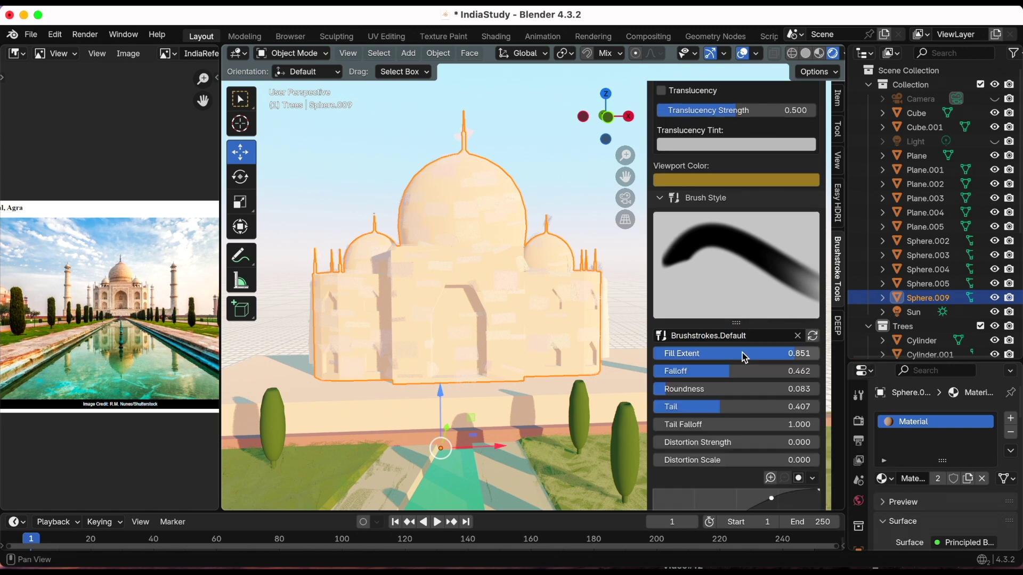
Enable the Crayon effect on the building's stroke material, trying the Canvas effect and turning it off again.
{"action": "scroll", "coordinate": [707, 360], "scroll_direction": "down", "scroll_amount": 8}
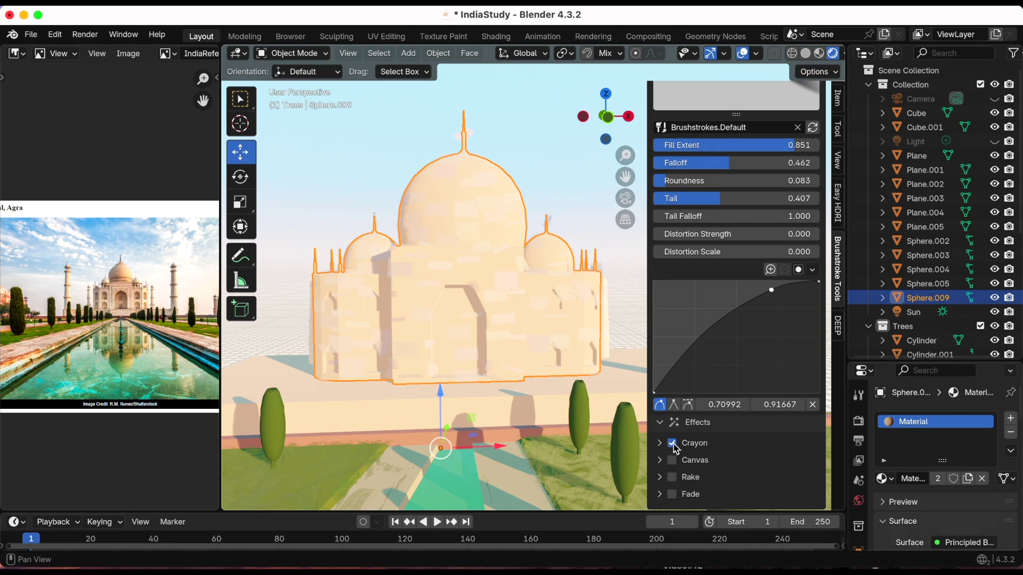
{"action": "left_click", "coordinate": [672, 461]}
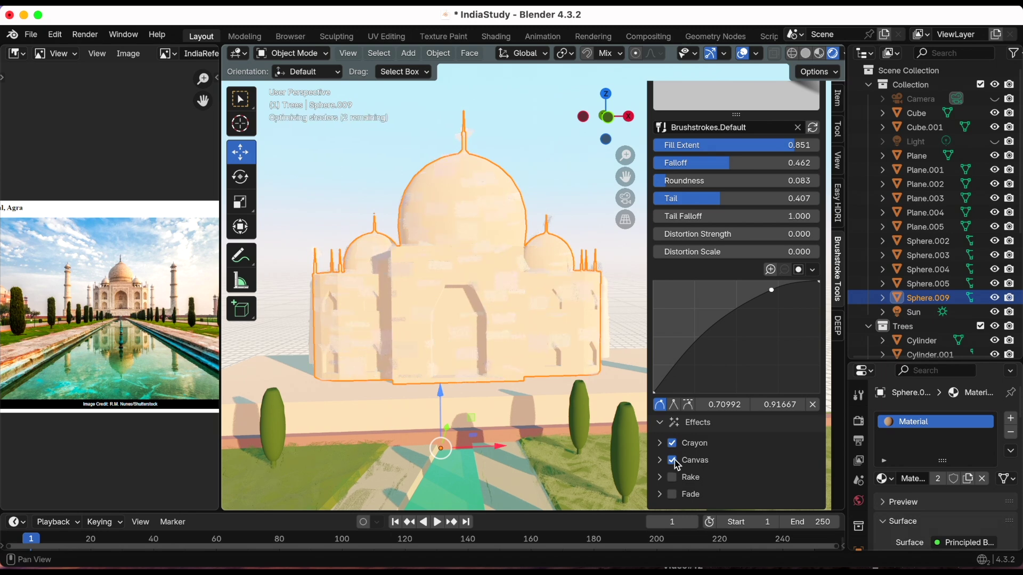
{"action": "left_click", "coordinate": [674, 462]}
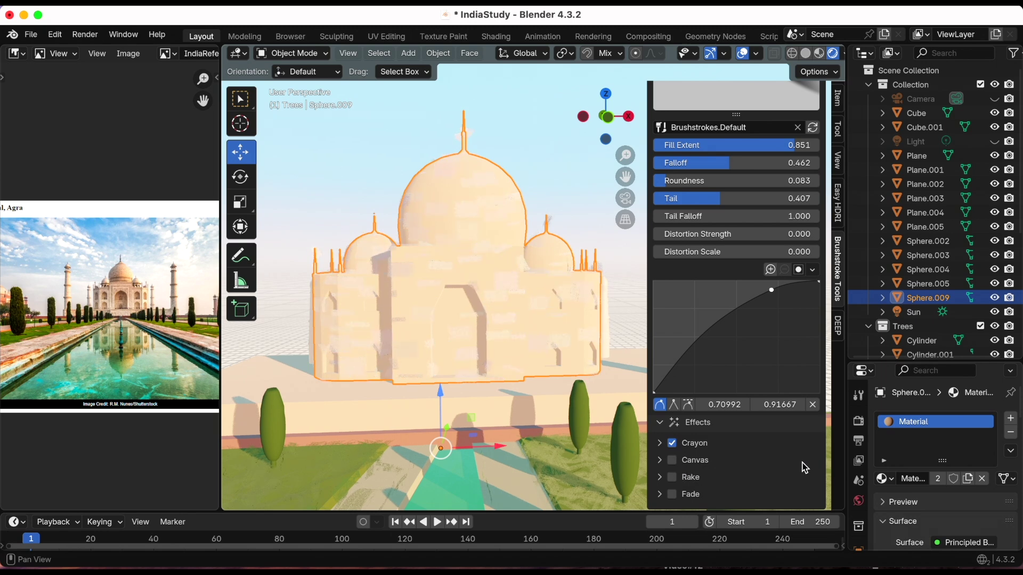
{"action": "scroll", "coordinate": [736, 410], "scroll_direction": "up", "scroll_amount": 20}
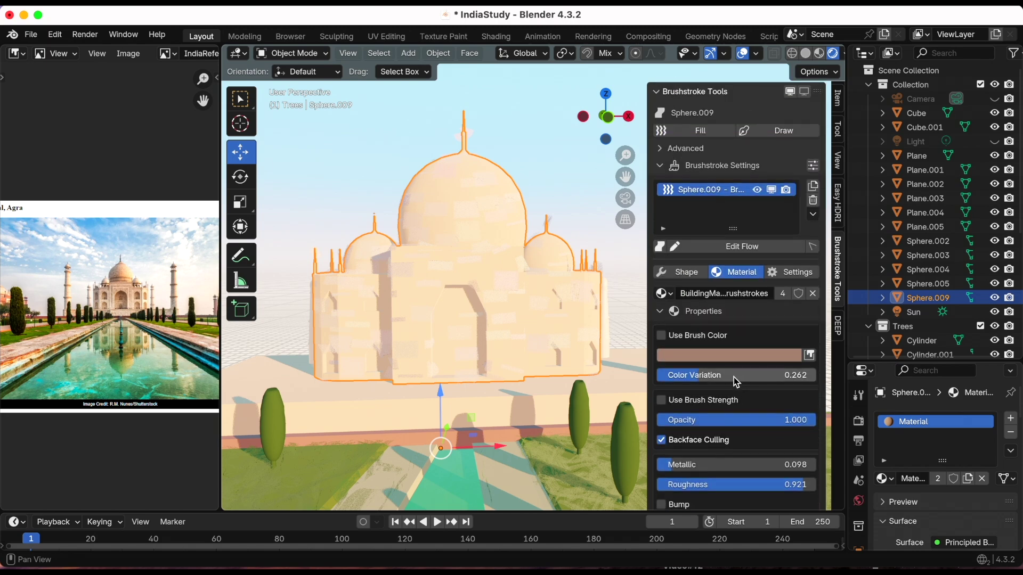
Hide the sidebar and save the file while checking the building's brushstrokes in the wider viewport.
{"action": "key", "text": "n"}
{"action": "key", "text": "super+s"}
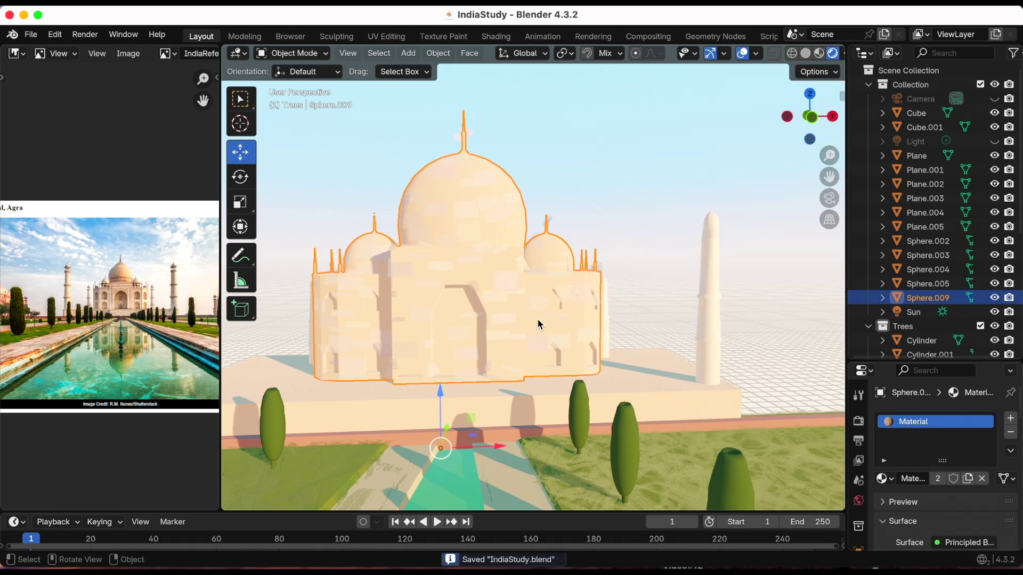
{"action": "left_click_drag", "start_coordinate": [830, 176], "coordinate": [853, 179]}
{"action": "scroll", "coordinate": [663, 247], "scroll_direction": "up", "scroll_amount": 3}
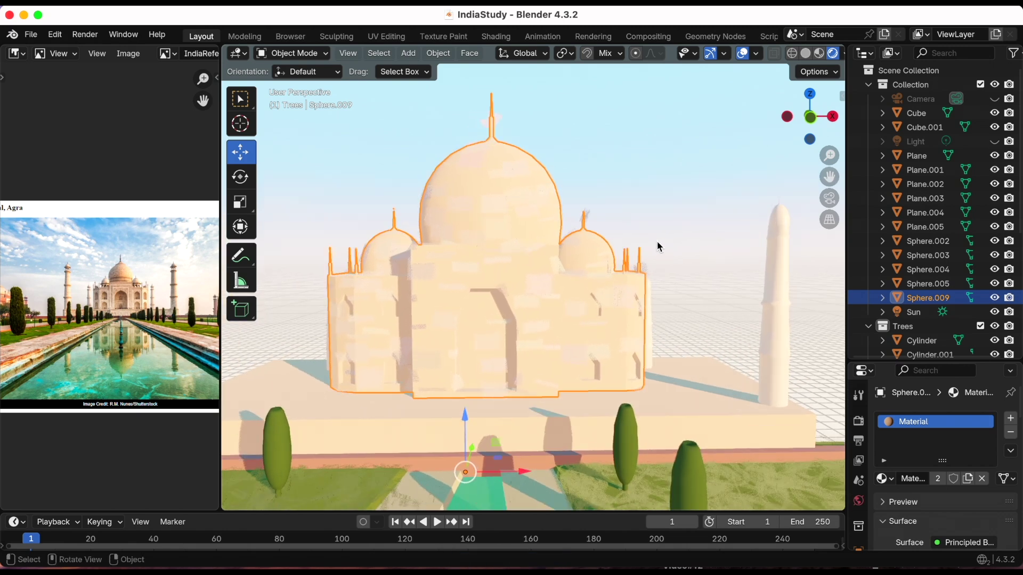
{"action": "key", "text": "super+s"}
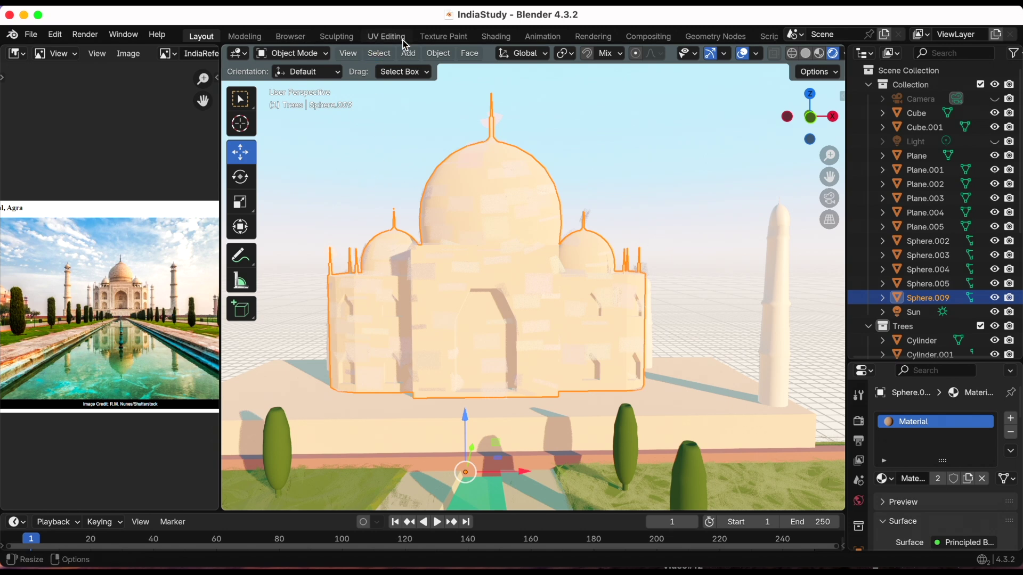
Add an empty Grease Pencil object, move it from Trees into the main Collection, and name it BuildingGP.
{"action": "left_click", "coordinate": [408, 53]}
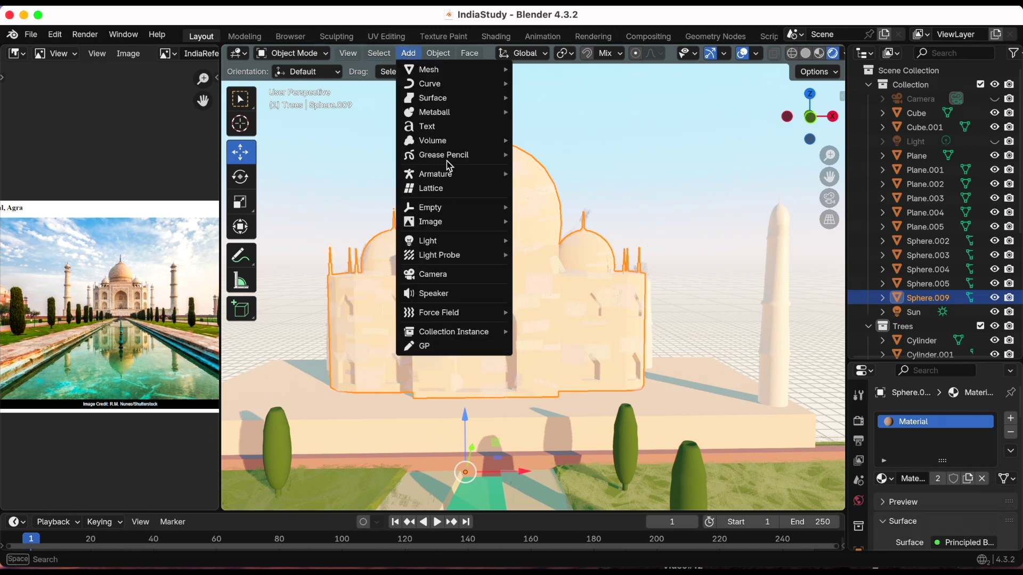
{"action": "mouse_move", "coordinate": [450, 157]}
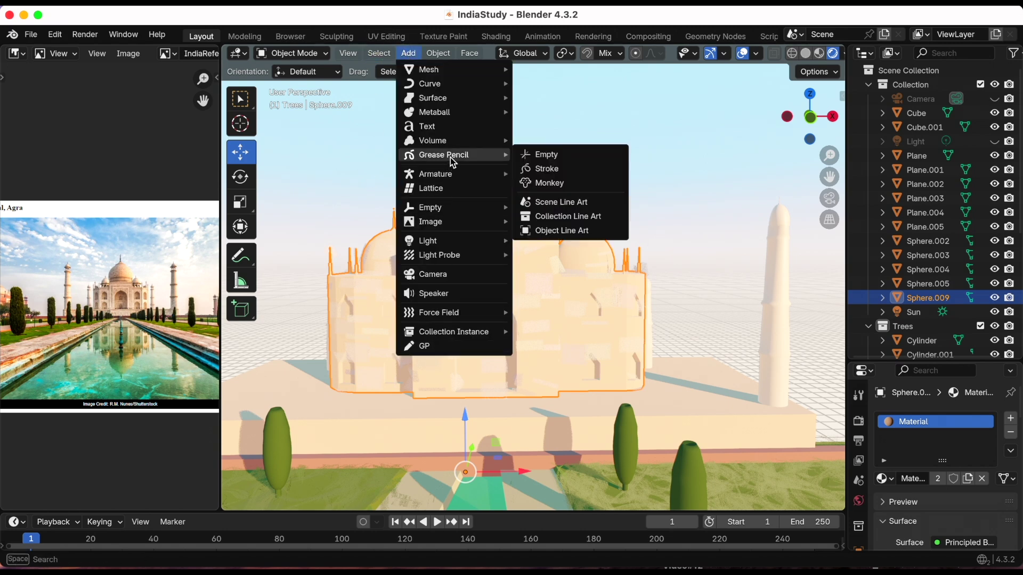
{"action": "left_click", "coordinate": [553, 159]}
{"action": "left_click_drag", "start_coordinate": [957, 364], "coordinate": [956, 507]}
{"action": "left_click", "coordinate": [868, 327]}
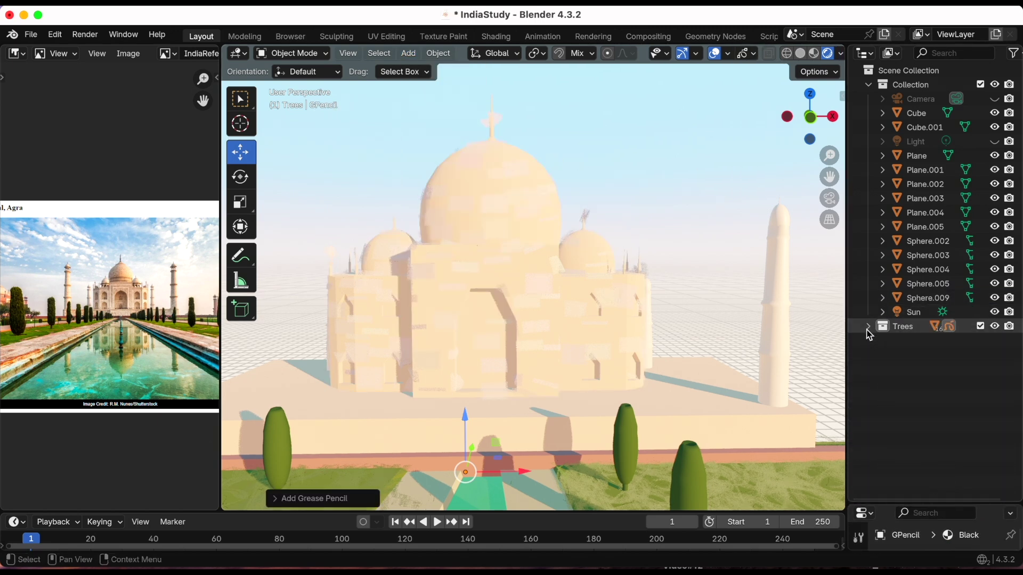
{"action": "left_click", "coordinate": [869, 327]}
{"action": "scroll", "coordinate": [937, 330], "scroll_direction": "down", "scroll_amount": 3}
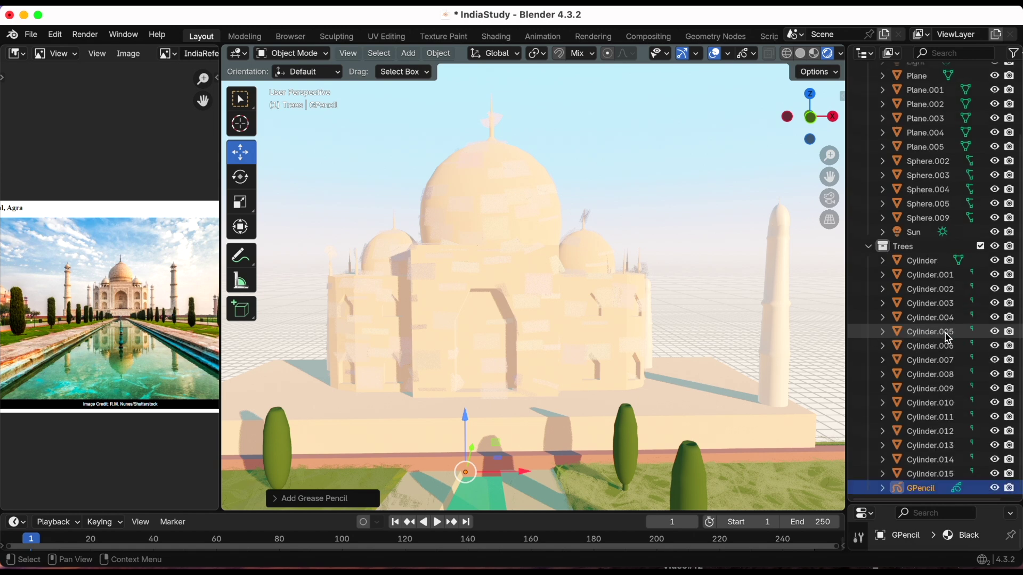
{"action": "left_click_drag", "start_coordinate": [927, 493], "coordinate": [914, 163]}
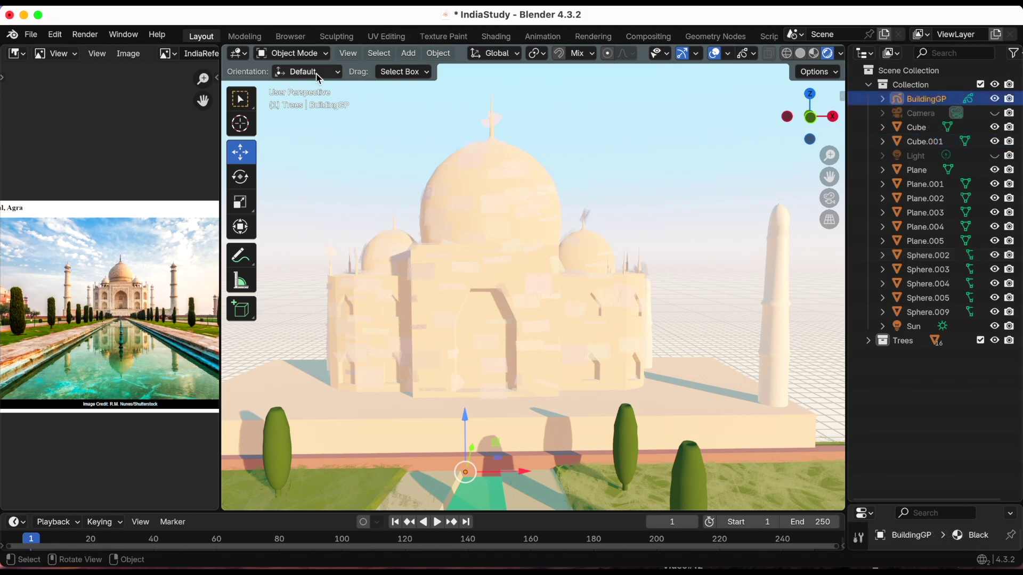
Switch BuildingGP to Draw Mode and examine the facade and dome details in the reference photo.
{"action": "left_click", "coordinate": [311, 53]}
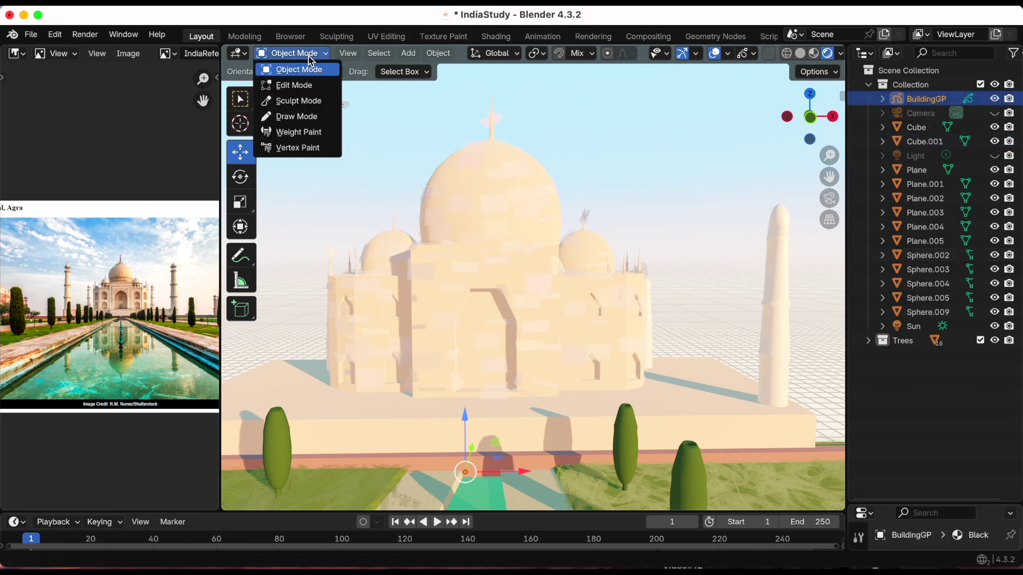
{"action": "left_click", "coordinate": [312, 119]}
{"action": "scroll", "coordinate": [95, 291], "scroll_direction": "up", "scroll_amount": 6}
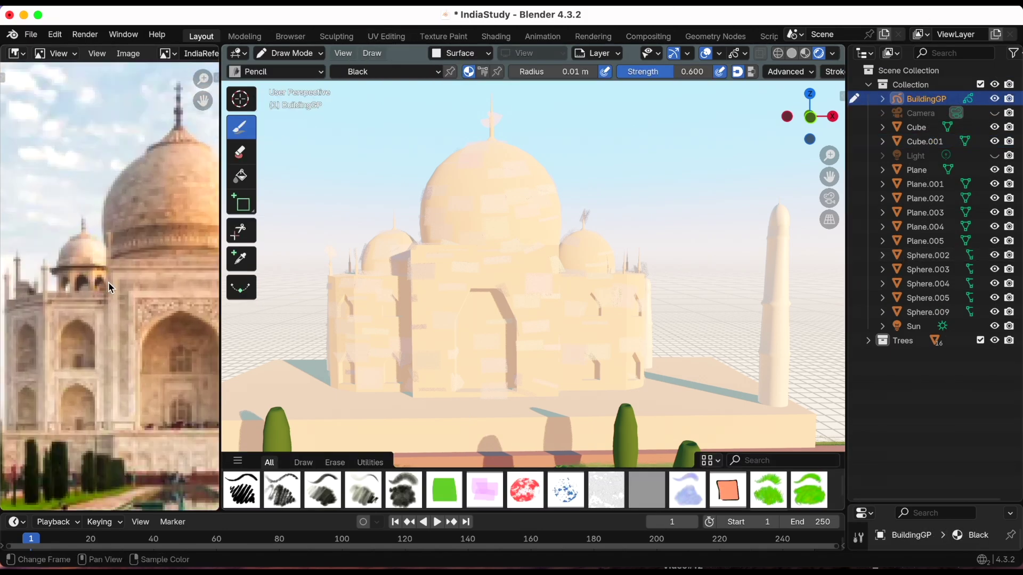
{"action": "scroll", "coordinate": [109, 288], "scroll_direction": "down", "scroll_amount": 3}
{"action": "middle_click_drag", "start_coordinate": [127, 272], "coordinate": [73, 277]}
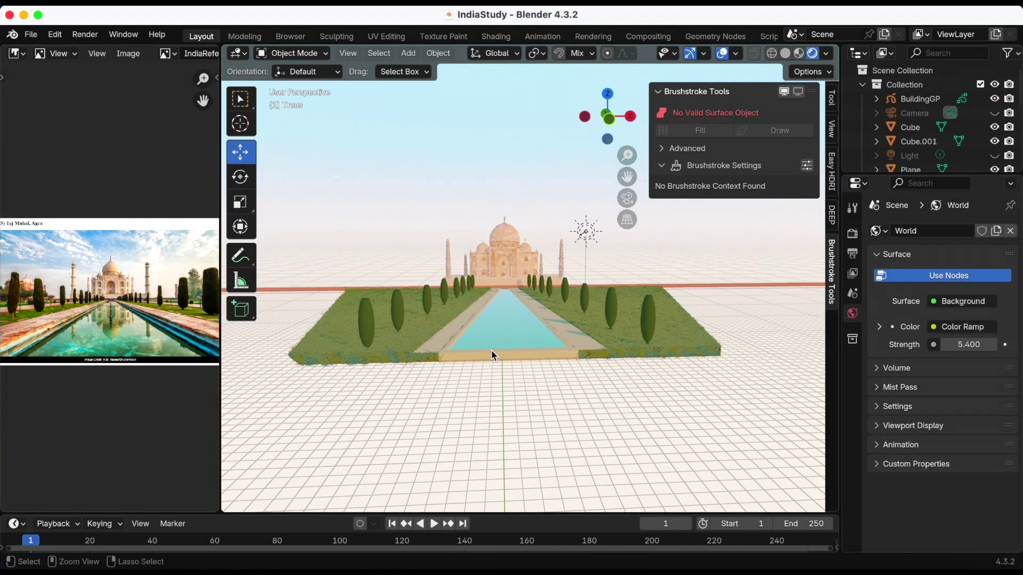
Create a Fill brushstroke layer on the front tree on the pool's left side, and save the file.
{"action": "key", "text": "super+s"}
{"action": "scroll", "coordinate": [520, 316], "scroll_direction": "up", "scroll_amount": 4}
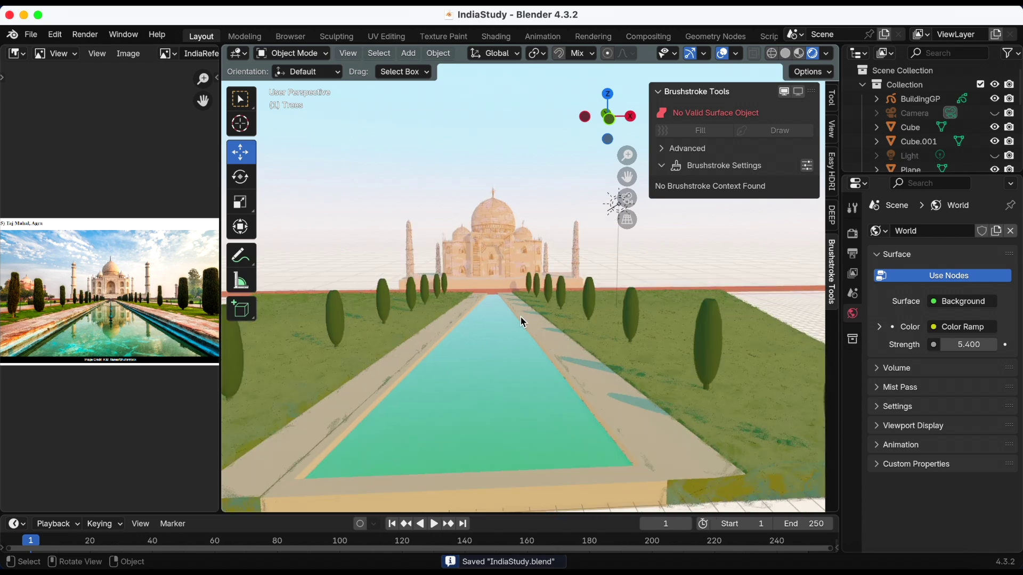
{"action": "scroll", "coordinate": [521, 317], "scroll_direction": "up", "scroll_amount": 5}
{"action": "scroll", "coordinate": [456, 310], "scroll_direction": "down", "scroll_amount": 10}
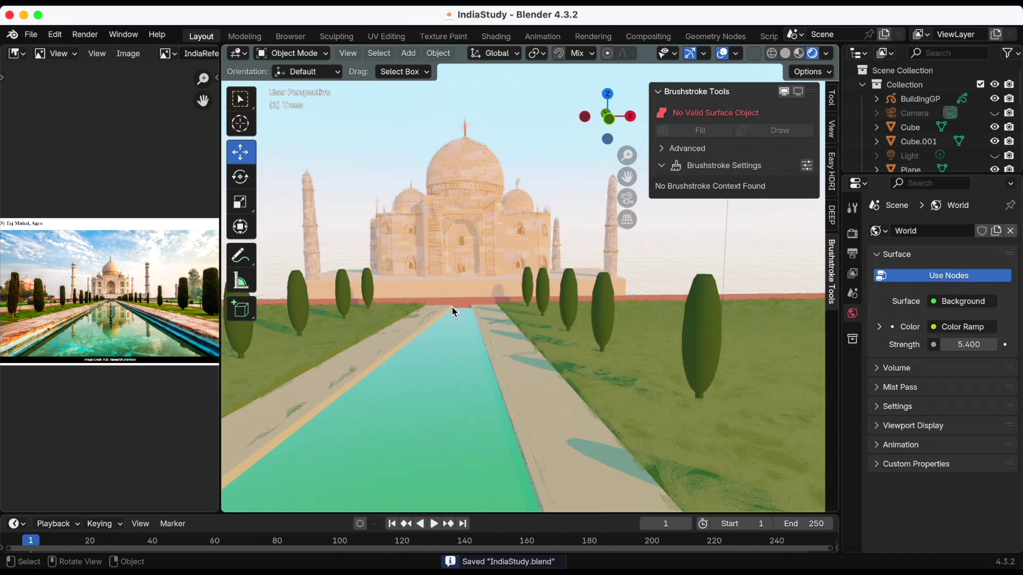
{"action": "middle_click_drag", "start_coordinate": [447, 313], "coordinate": [449, 313]}
{"action": "scroll", "coordinate": [449, 313], "scroll_direction": "up", "scroll_amount": 2}
{"action": "left_click", "coordinate": [335, 362]}
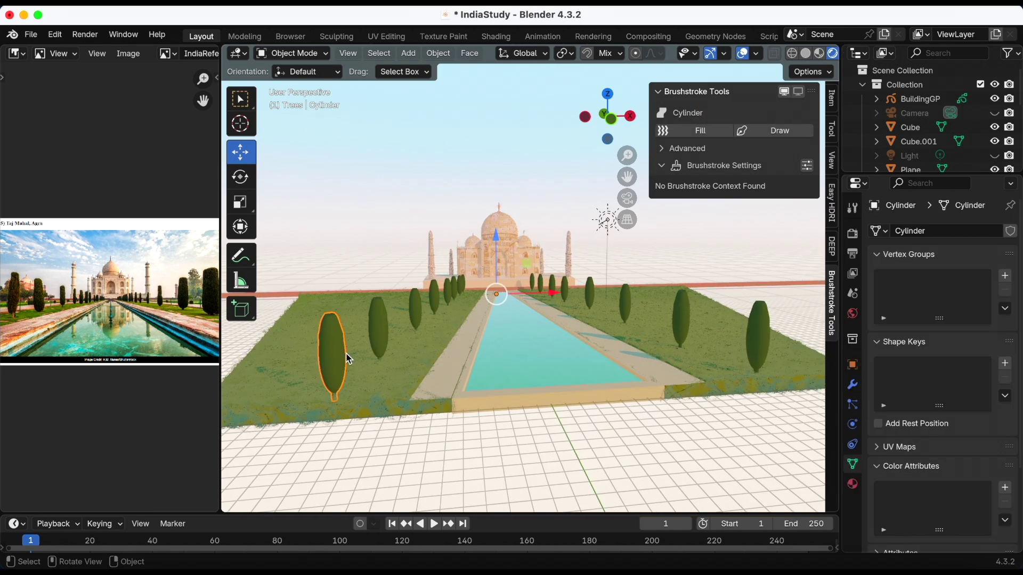
{"action": "middle_click_drag", "start_coordinate": [359, 356], "coordinate": [304, 356], "text": "shift"}
{"action": "left_click", "coordinate": [704, 134]}
{"action": "middle_click_drag", "start_coordinate": [357, 356], "coordinate": [411, 322]}
{"action": "key", "text": "super+s"}
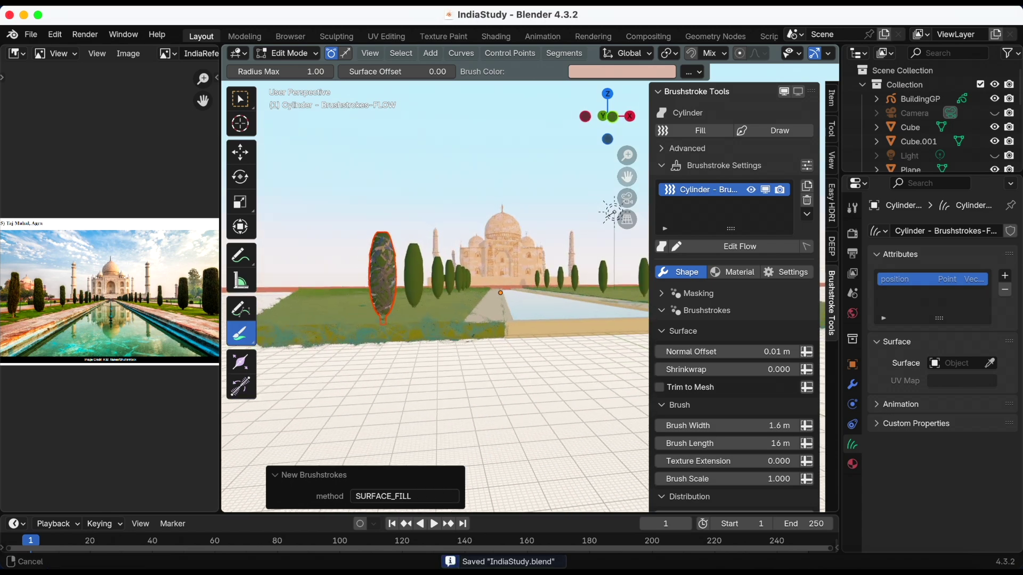
Make the tree strokes' brush material a separate copy and name it Plants - Material.
{"action": "middle_click_drag", "start_coordinate": [612, 213], "coordinate": [501, 270]}
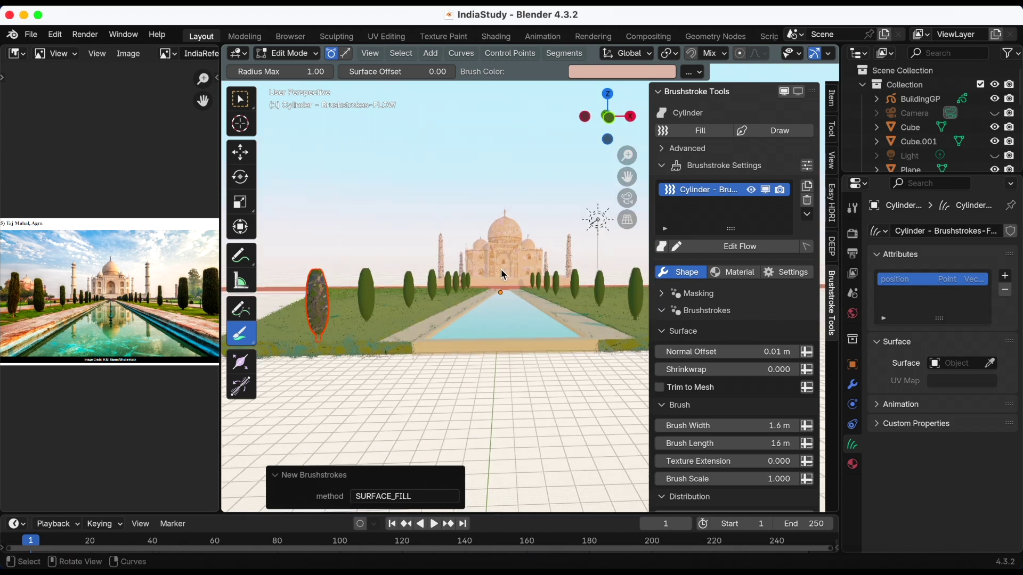
{"action": "left_click", "coordinate": [734, 278]}
{"action": "middle_click_drag", "start_coordinate": [378, 326], "coordinate": [428, 327]}
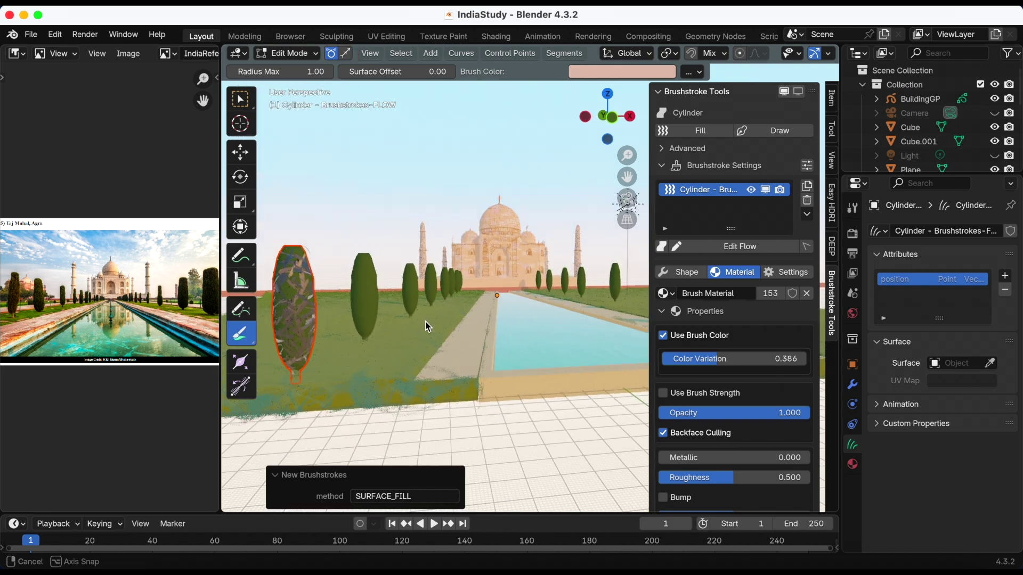
{"action": "left_click", "coordinate": [771, 293]}
{"action": "left_click", "coordinate": [735, 294]}
{"action": "type", "text": "Plants - Material"}
{"action": "key", "text": "Return"}
Set Color Variation to 0.562 and Roughness to 0.626 for Plants - Material.
{"action": "mouse_move", "coordinate": [718, 359]}
{"action": "left_mouse_down"}
{"action": "mouse_move", "coordinate": [664, 359]}
{"action": "mouse_move", "coordinate": [796, 357]}
{"action": "mouse_move", "coordinate": [745, 360]}
{"action": "left_mouse_up"}
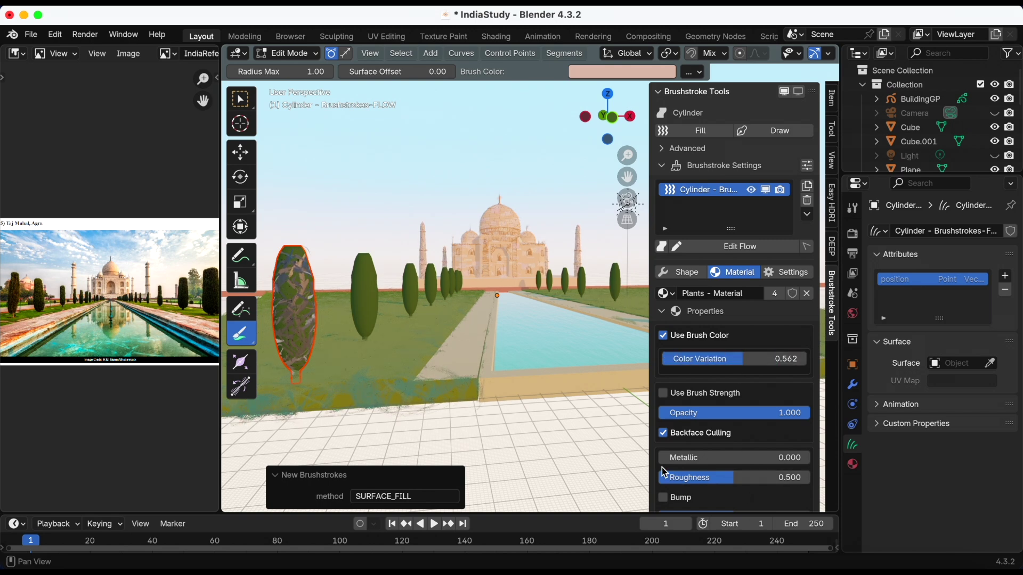
{"action": "left_click_drag", "start_coordinate": [665, 471], "coordinate": [686, 472]}
{"action": "mouse_move", "coordinate": [518, 389]}
{"action": "middle_mouse_down"}
{"action": "mouse_move", "coordinate": [506, 383]}
{"action": "mouse_move", "coordinate": [519, 381]}
{"action": "middle_mouse_up"}
Try the Oil Paint Grunge brush style on the tree's stroke material.
{"action": "scroll", "coordinate": [731, 421], "scroll_direction": "down", "scroll_amount": 12}
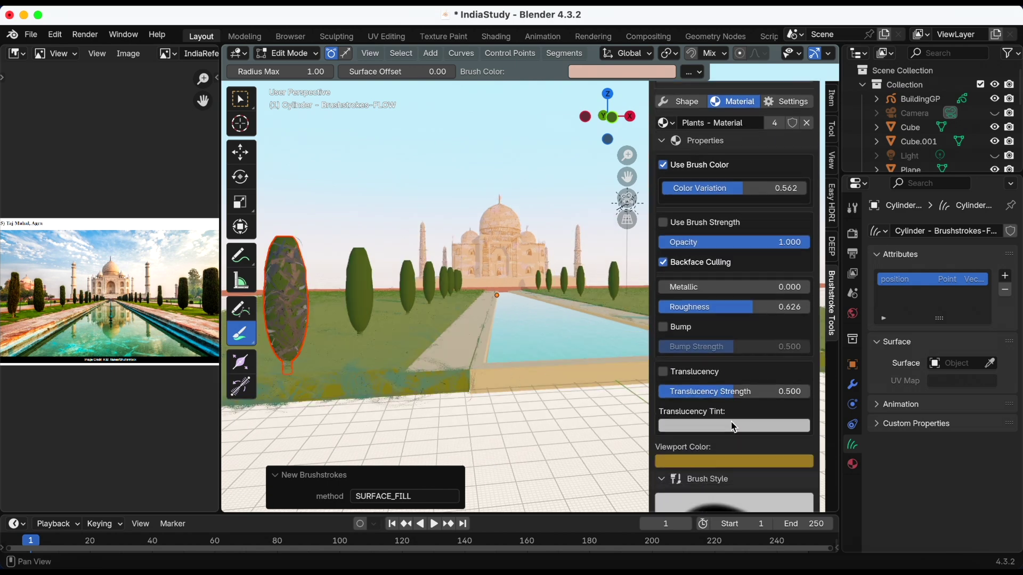
{"action": "scroll", "coordinate": [733, 429], "scroll_direction": "down", "scroll_amount": 7}
{"action": "scroll", "coordinate": [718, 340], "scroll_direction": "up", "scroll_amount": 5}
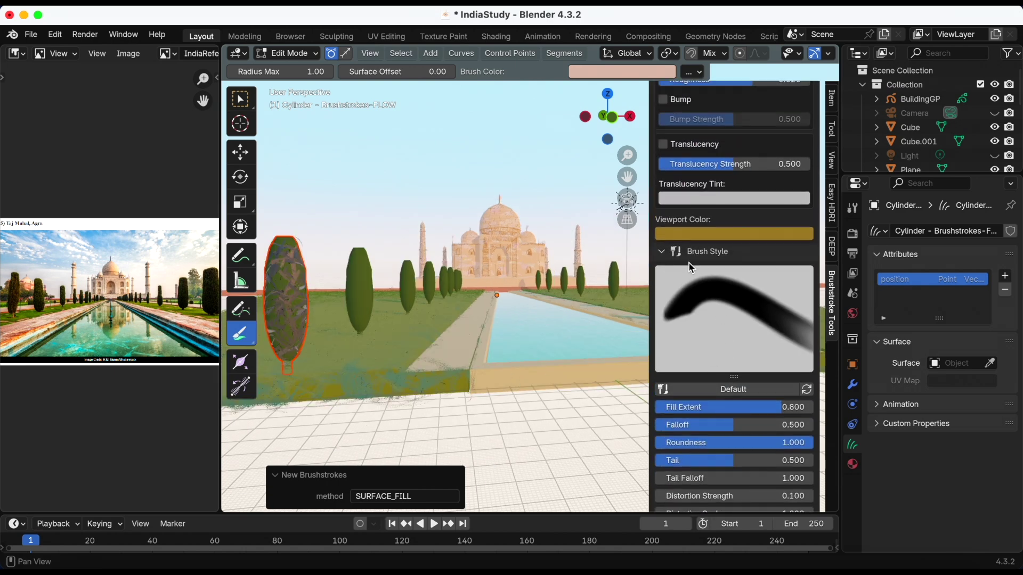
{"action": "left_click", "coordinate": [721, 391]}
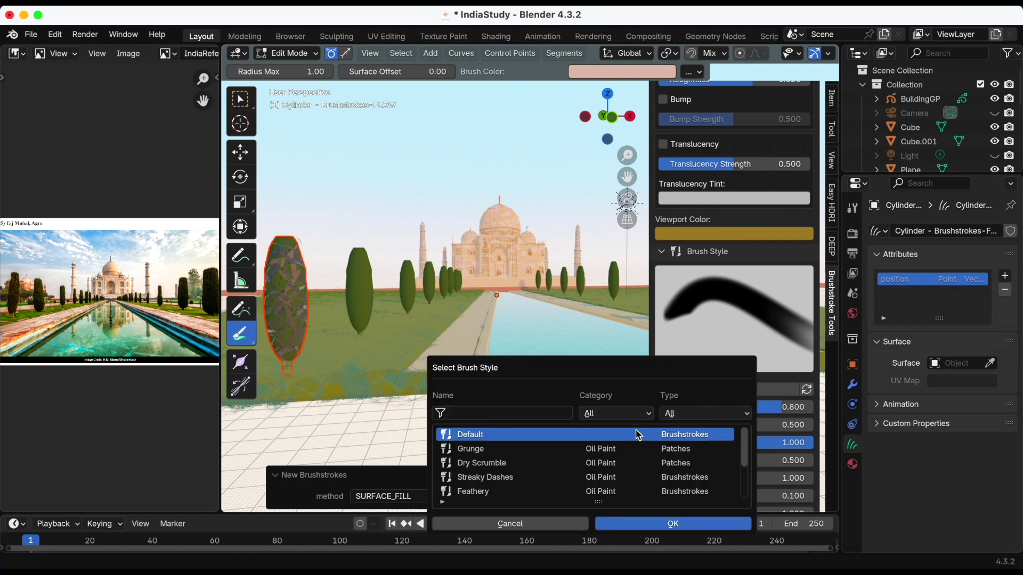
{"action": "left_click", "coordinate": [526, 452]}
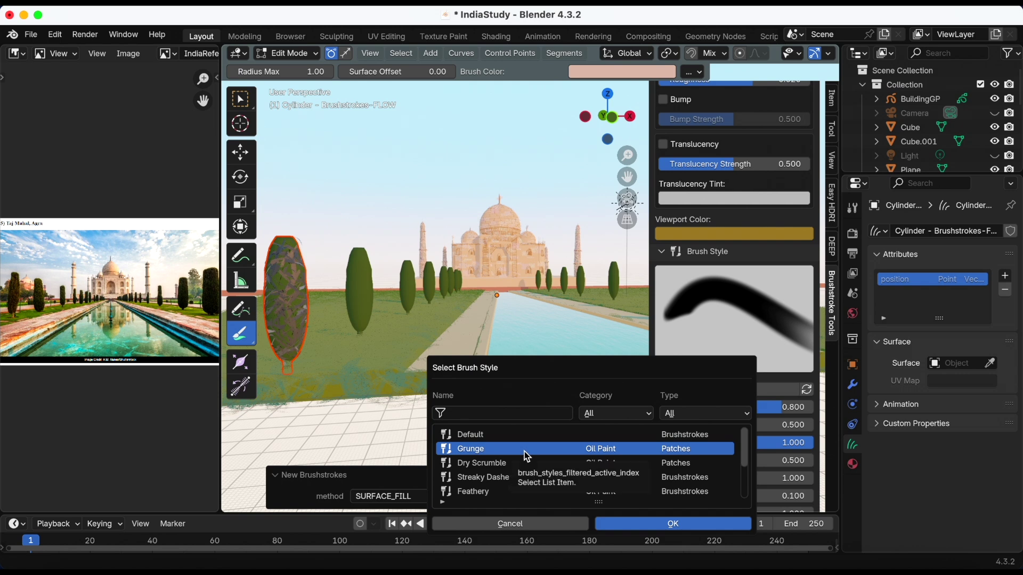
{"action": "left_click", "coordinate": [648, 525]}
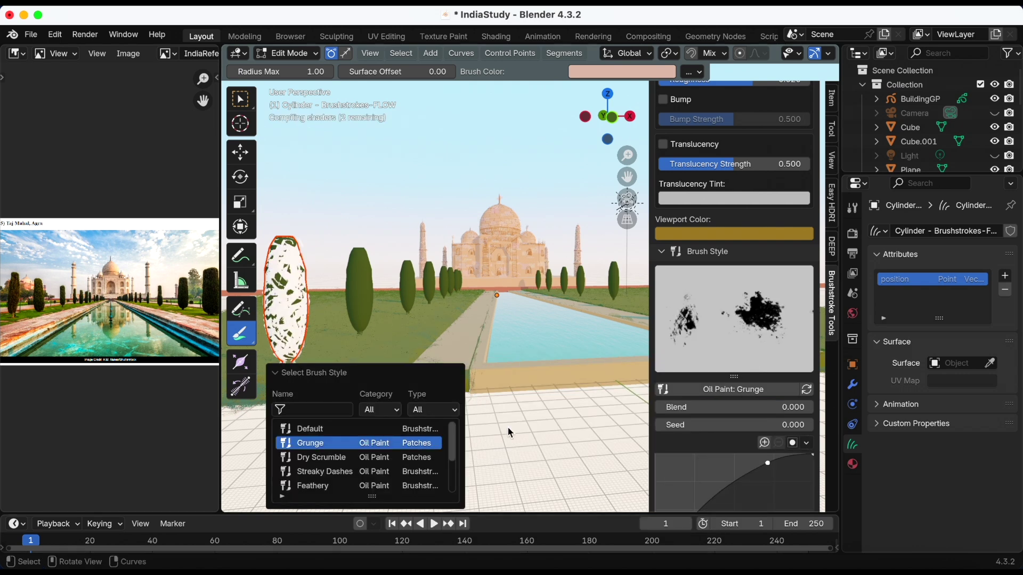
{"action": "scroll", "coordinate": [423, 309], "scroll_direction": "left", "scroll_amount": 10}
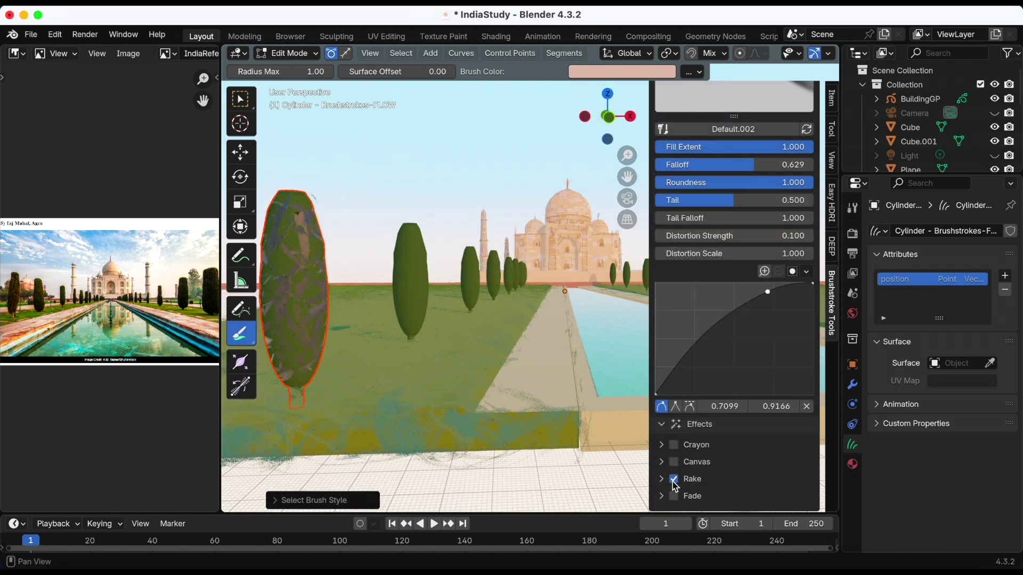
Turn off the Rake effect for the tree strokes, open their shape settings, and save the file.
{"action": "left_click", "coordinate": [674, 480]}
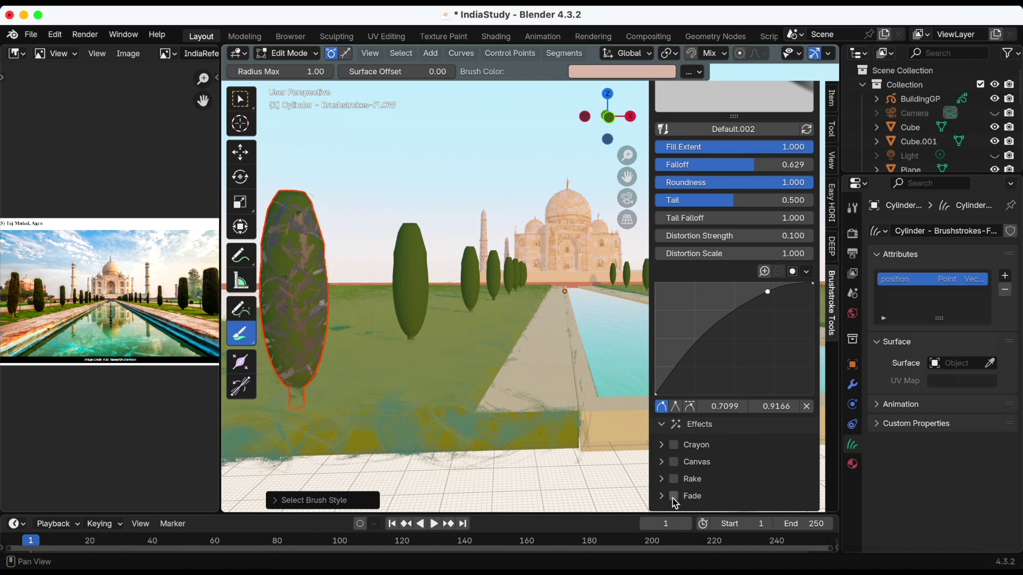
{"action": "scroll", "coordinate": [727, 379], "scroll_direction": "up", "scroll_amount": 15}
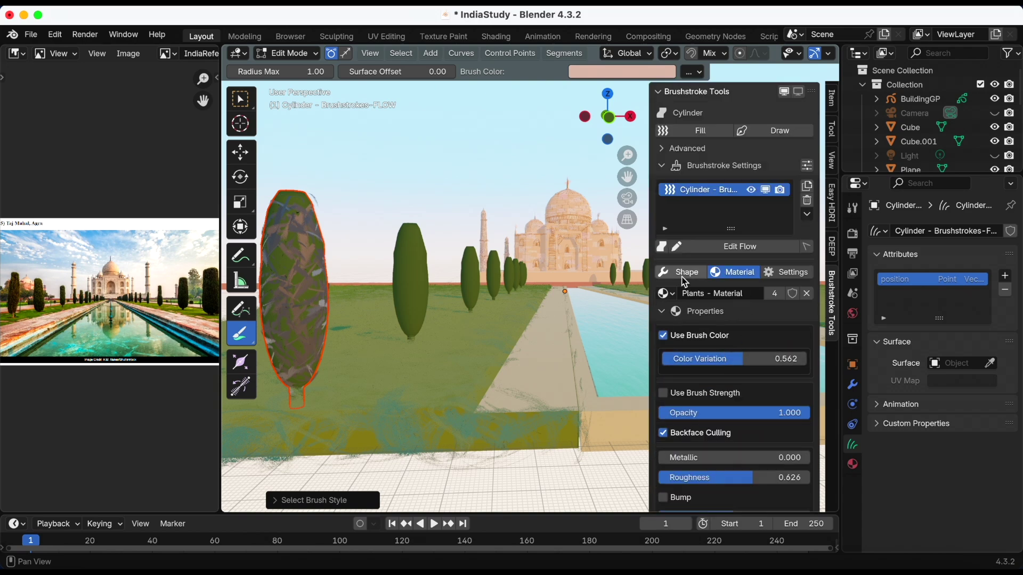
{"action": "left_click", "coordinate": [687, 283]}
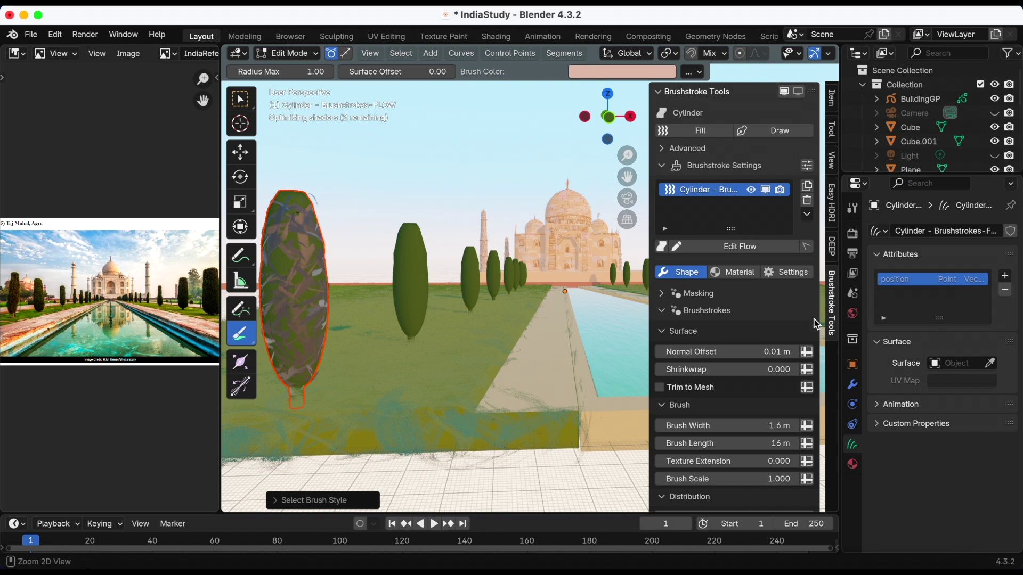
{"action": "key", "text": "super+s"}
Enable Use Brush Color and set Color Variation to 0.650 for Plants - Material, comparing the tree with brush color off and on.
{"action": "scroll", "coordinate": [767, 358], "scroll_direction": "down", "scroll_amount": 8}
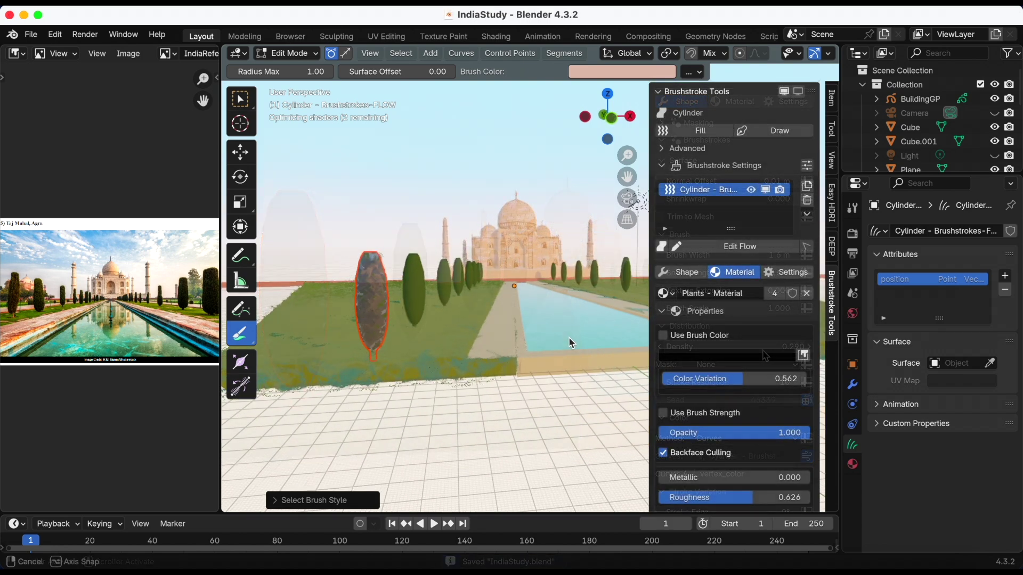
{"action": "middle_click_drag", "start_coordinate": [567, 336], "coordinate": [569, 334]}
{"action": "left_click", "coordinate": [663, 336]}
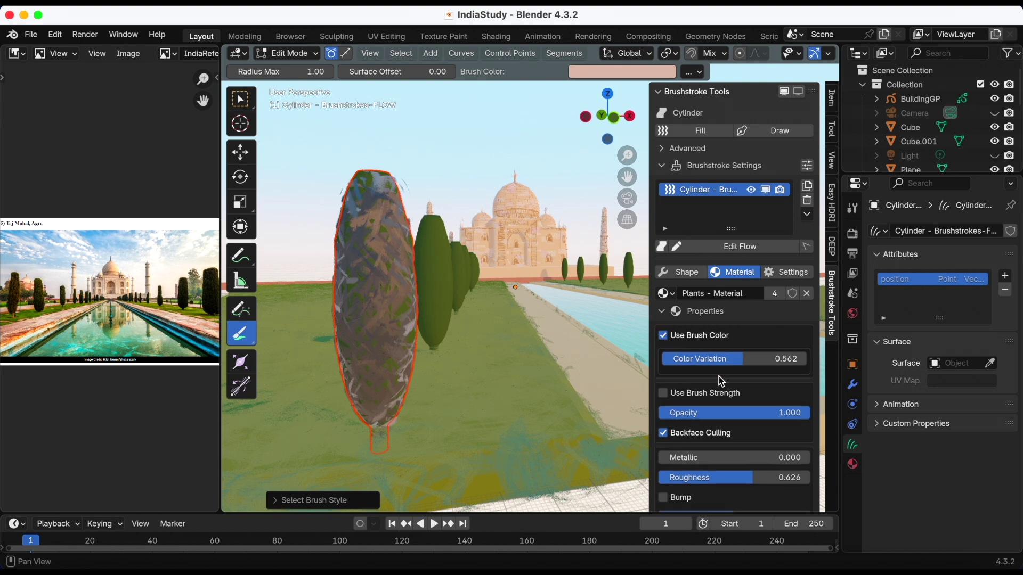
{"action": "left_click_drag", "start_coordinate": [724, 359], "coordinate": [759, 365]}
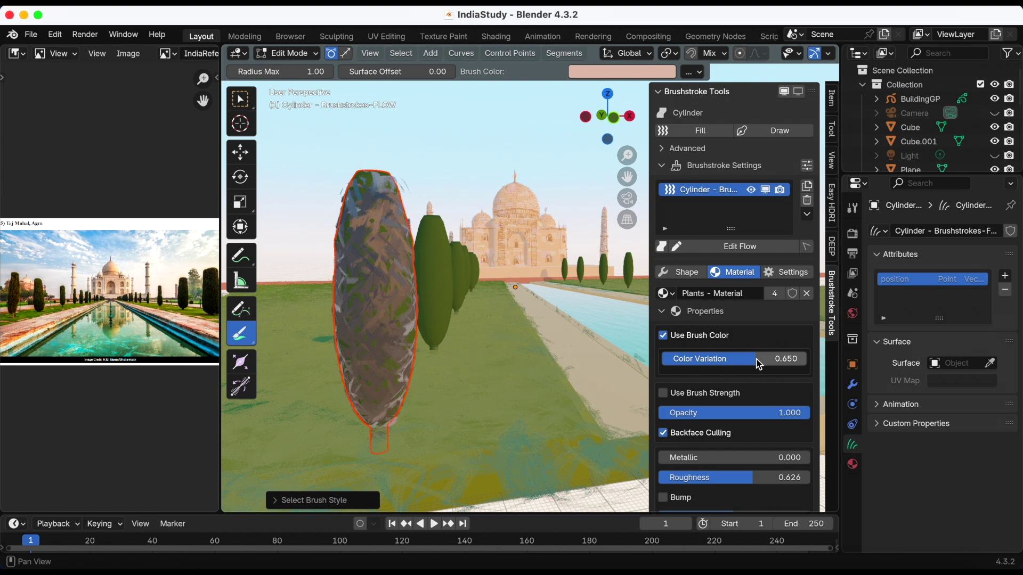
{"action": "left_click", "coordinate": [663, 335]}
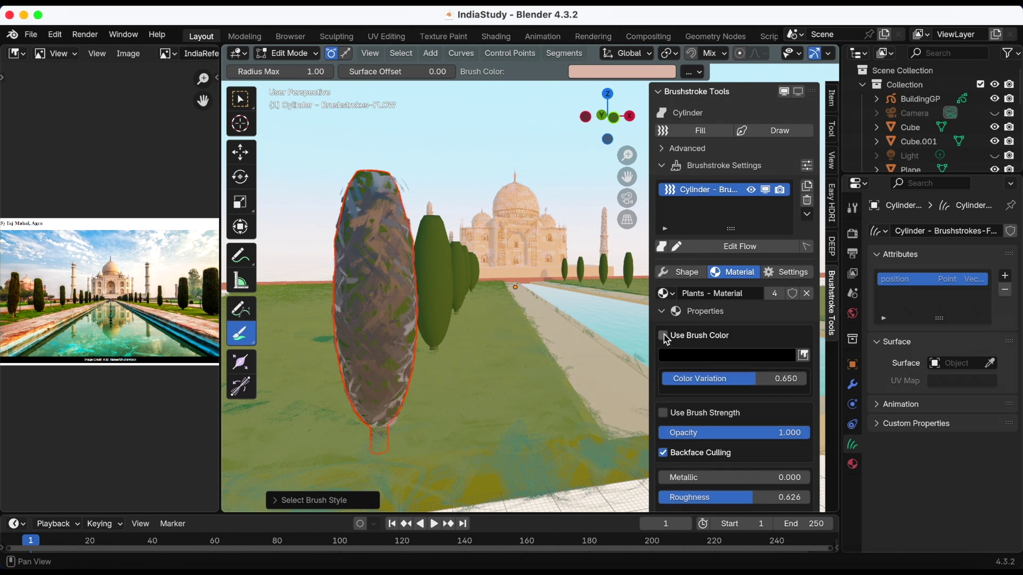
{"action": "left_click", "coordinate": [664, 337]}
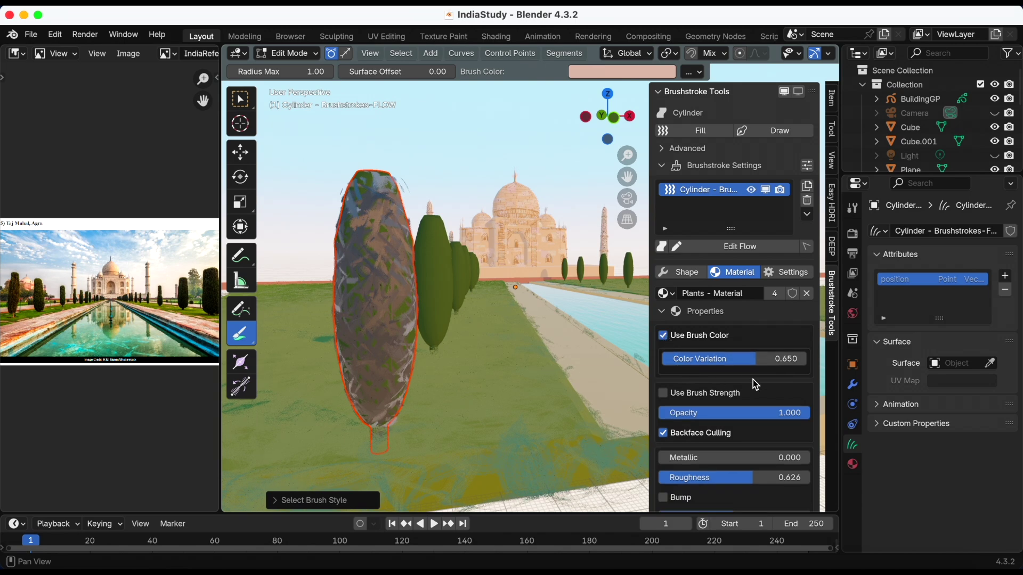
Set Metallic to 0.466 for Plants - Material and compare the tree strokes with the trees in the reference photo.
{"action": "middle_click_drag", "start_coordinate": [603, 369], "coordinate": [429, 333]}
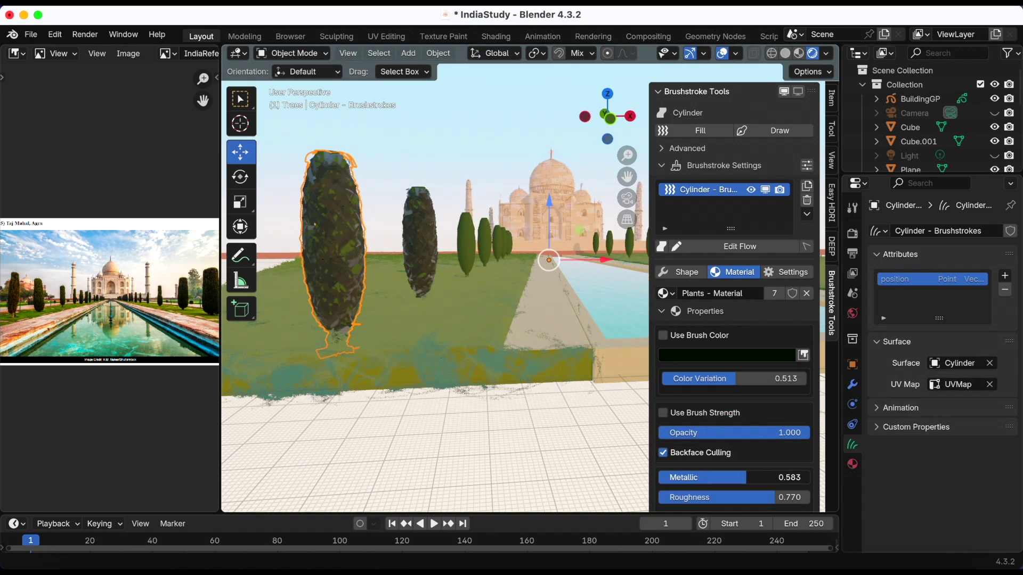
{"action": "left_click_drag", "start_coordinate": [743, 477], "coordinate": [727, 477]}
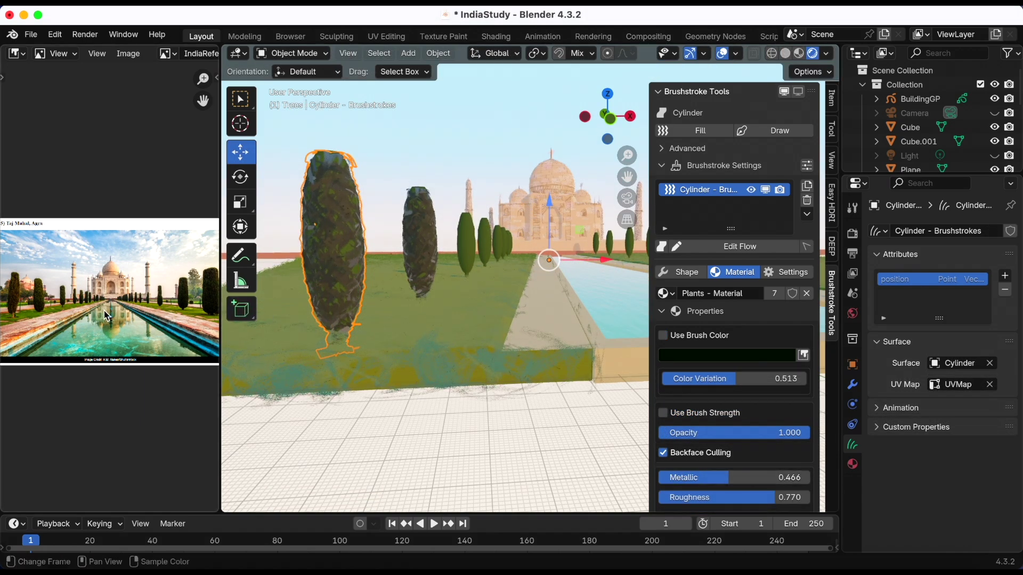
{"action": "scroll", "coordinate": [107, 314], "scroll_direction": "up", "scroll_amount": 2}
{"action": "scroll", "coordinate": [5, 303], "scroll_direction": "down", "scroll_amount": 3}
{"action": "scroll", "coordinate": [85, 296], "scroll_direction": "down", "scroll_amount": 5}
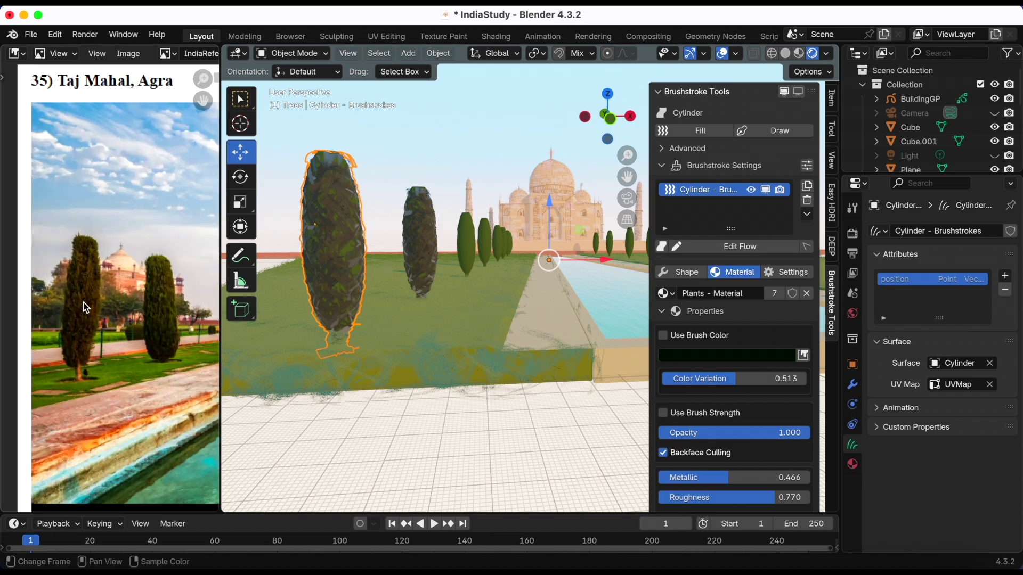
Compare the tree strokes with the trees in the reference photo and adjust the Roughness of Plants - Material.
{"action": "scroll", "coordinate": [75, 299], "scroll_direction": "up", "scroll_amount": 3}
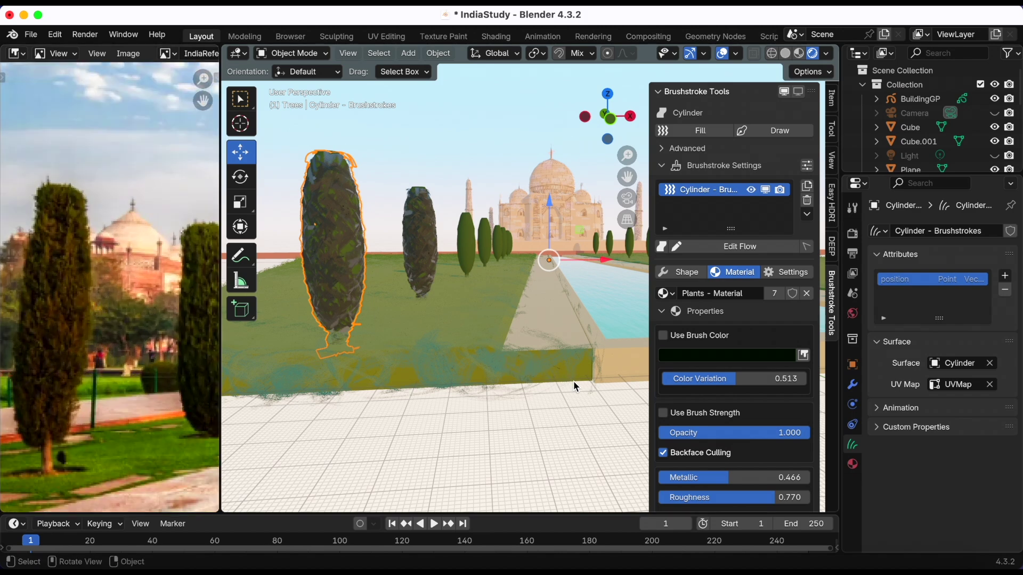
{"action": "scroll", "coordinate": [107, 298], "scroll_direction": "down", "scroll_amount": 3}
{"action": "scroll", "coordinate": [106, 298], "scroll_direction": "up", "scroll_amount": 2}
{"action": "middle_click_drag", "start_coordinate": [216, 320], "coordinate": [125, 343]}
{"action": "scroll", "coordinate": [206, 335], "scroll_direction": "down", "scroll_amount": 2}
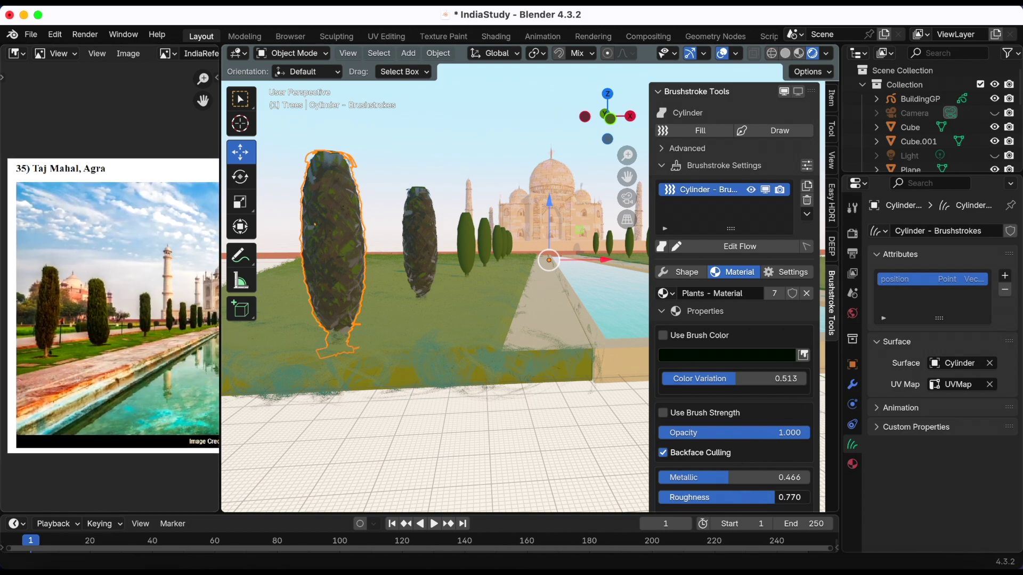
{"action": "left_click_drag", "start_coordinate": [775, 496], "coordinate": [726, 477]}
Select the plain cypress behind the two brushed ones and darken the Base Color of its material.
{"action": "left_click", "coordinate": [463, 263]}
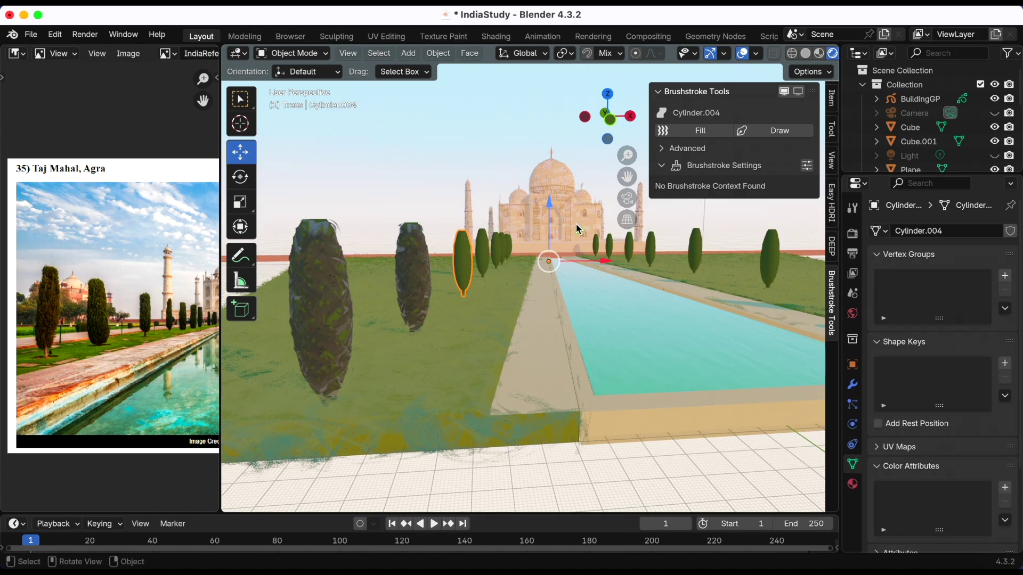
{"action": "left_click", "coordinate": [852, 484]}
{"action": "left_click", "coordinate": [971, 384]}
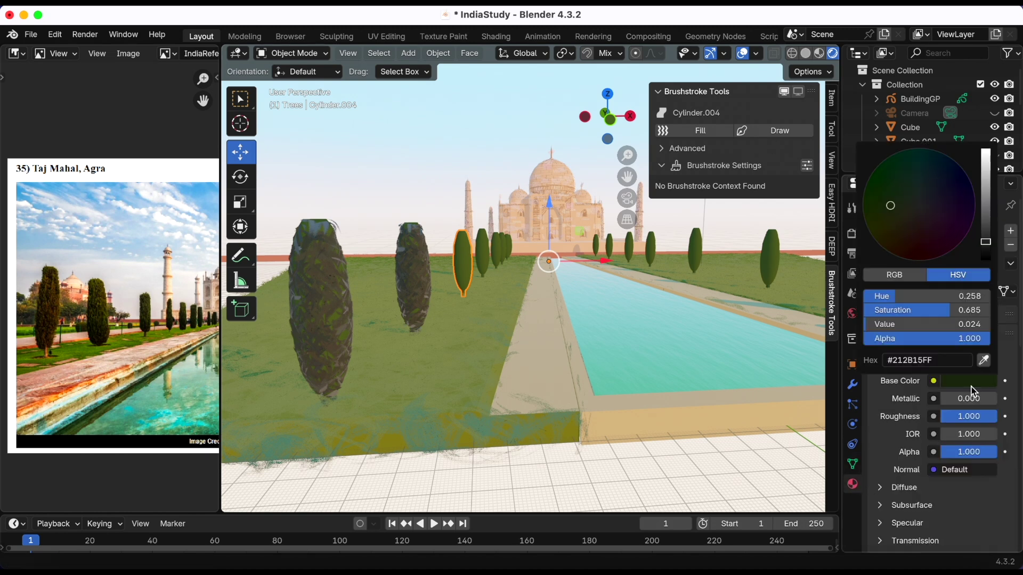
{"action": "left_click_drag", "start_coordinate": [986, 242], "coordinate": [985, 252]}
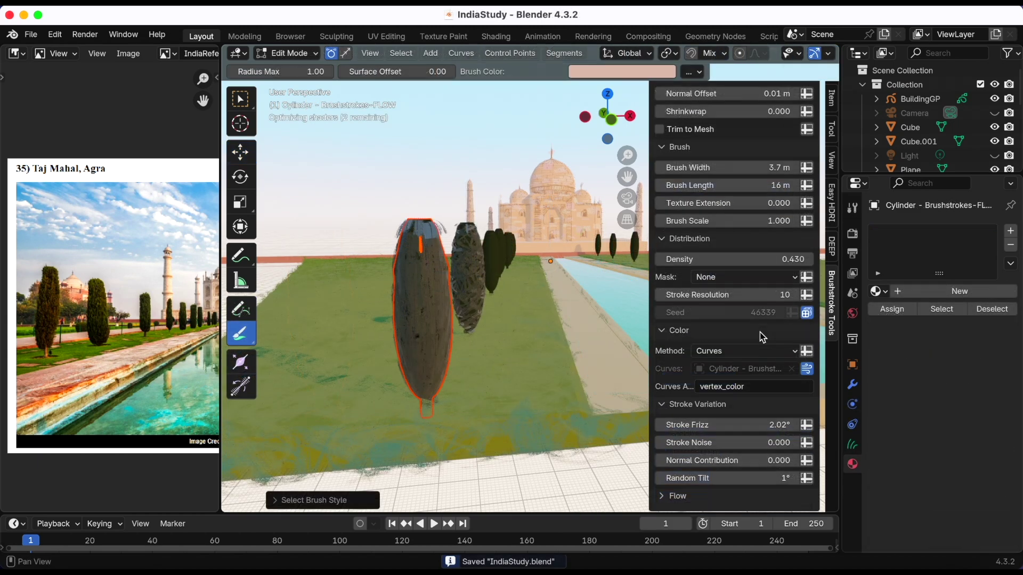
Set Stroke Frizz to 6°, Stroke Noise to 1.180 and Normal Contribution to 0.352 for the foreground tree's brushstrokes.
{"action": "mouse_move", "coordinate": [753, 425]}
{"action": "left_mouse_down"}
{"action": "mouse_move", "coordinate": [773, 424]}
{"action": "mouse_move", "coordinate": [751, 424]}
{"action": "mouse_move", "coordinate": [761, 443]}
{"action": "mouse_move", "coordinate": [792, 443]}
{"action": "left_mouse_up"}
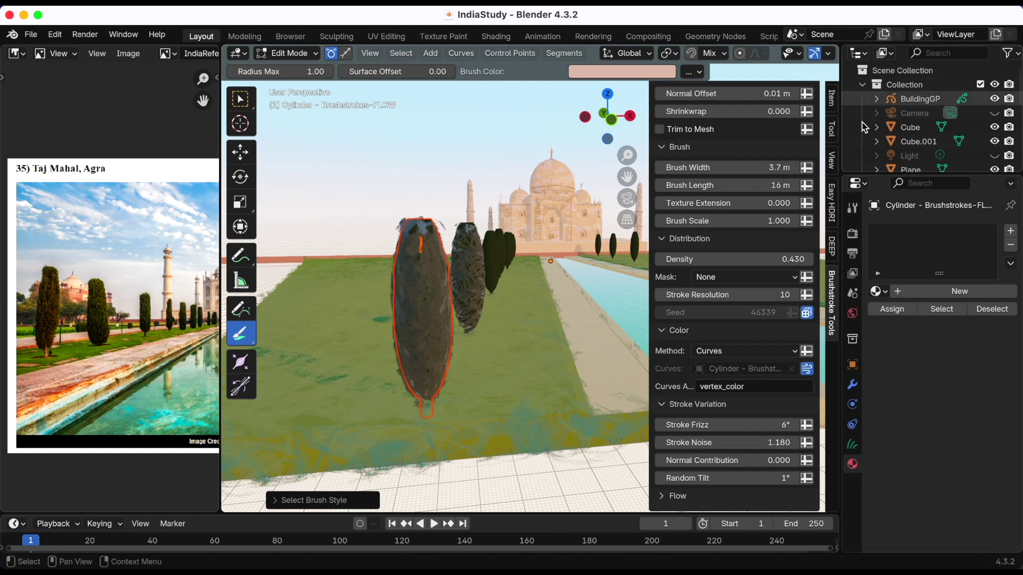
{"action": "left_click_drag", "start_coordinate": [753, 462], "coordinate": [802, 461]}
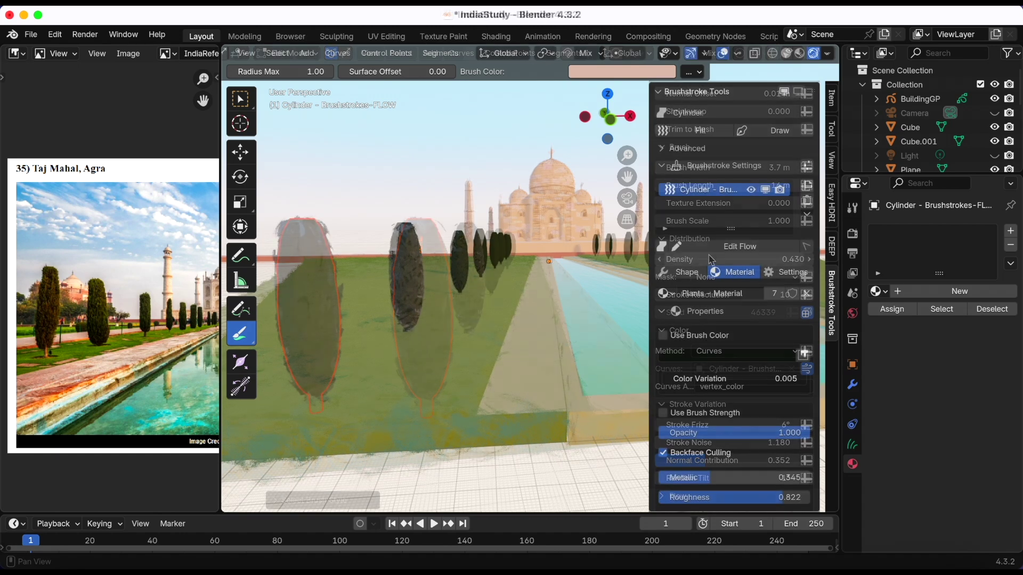
Set Color Variation to 0.548, Roughness to 0.724 and Metallic to 0.662 for Plants - Material, and save the file.
{"action": "left_click_drag", "start_coordinate": [687, 378], "coordinate": [741, 378]}
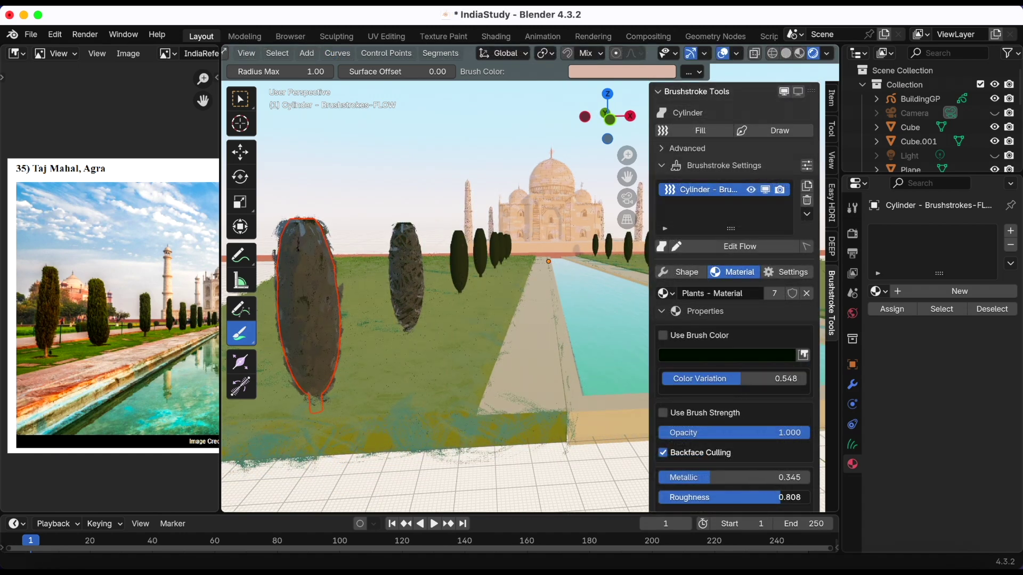
{"action": "mouse_move", "coordinate": [779, 496]}
{"action": "left_mouse_down"}
{"action": "mouse_move", "coordinate": [725, 497]}
{"action": "mouse_move", "coordinate": [767, 497]}
{"action": "left_mouse_up"}
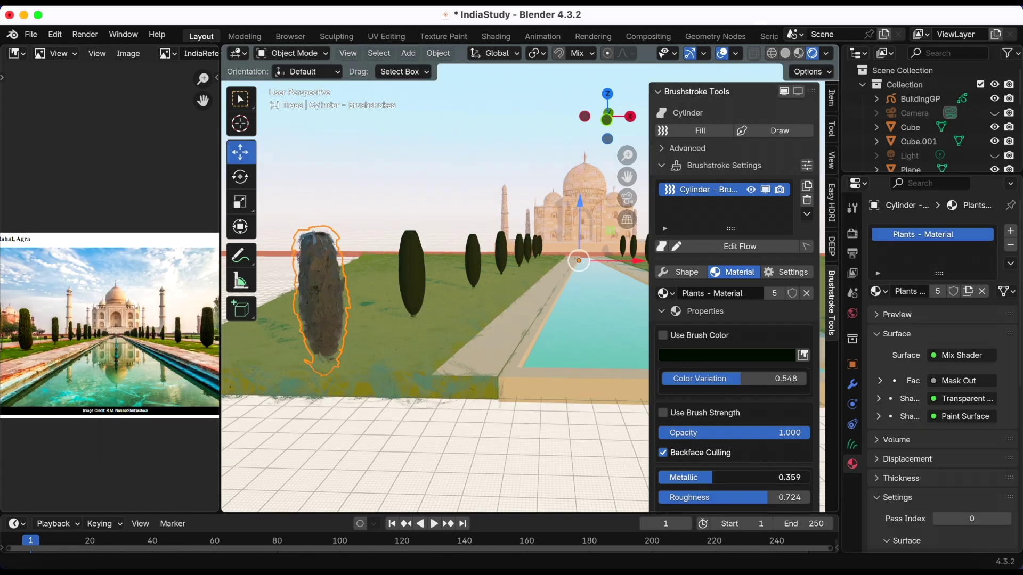
{"action": "mouse_move", "coordinate": [712, 477]}
{"action": "left_mouse_down"}
{"action": "mouse_move", "coordinate": [692, 477]}
{"action": "mouse_move", "coordinate": [736, 477]}
{"action": "left_mouse_up"}
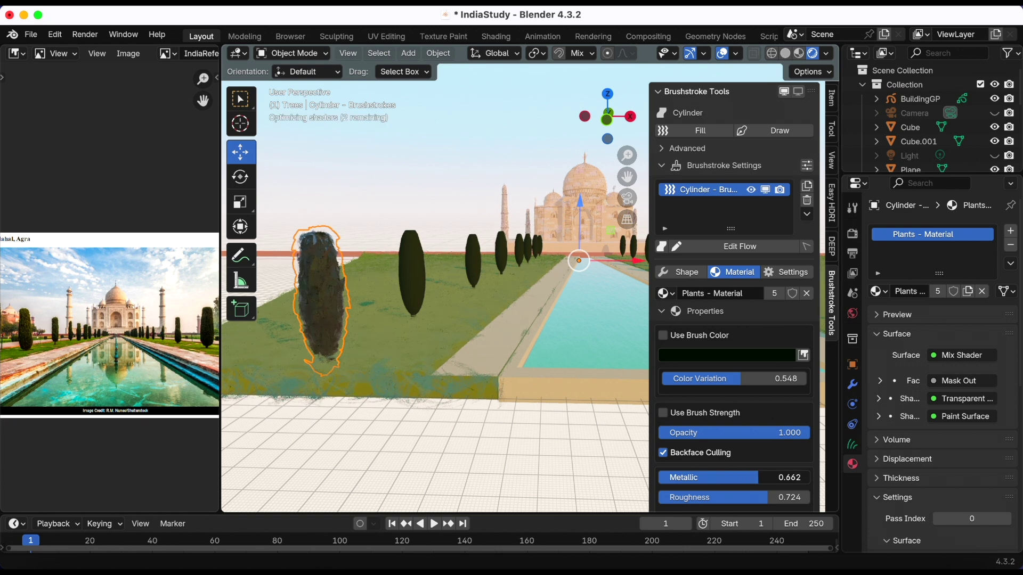
{"action": "left_click_drag", "start_coordinate": [757, 477], "coordinate": [767, 500]}
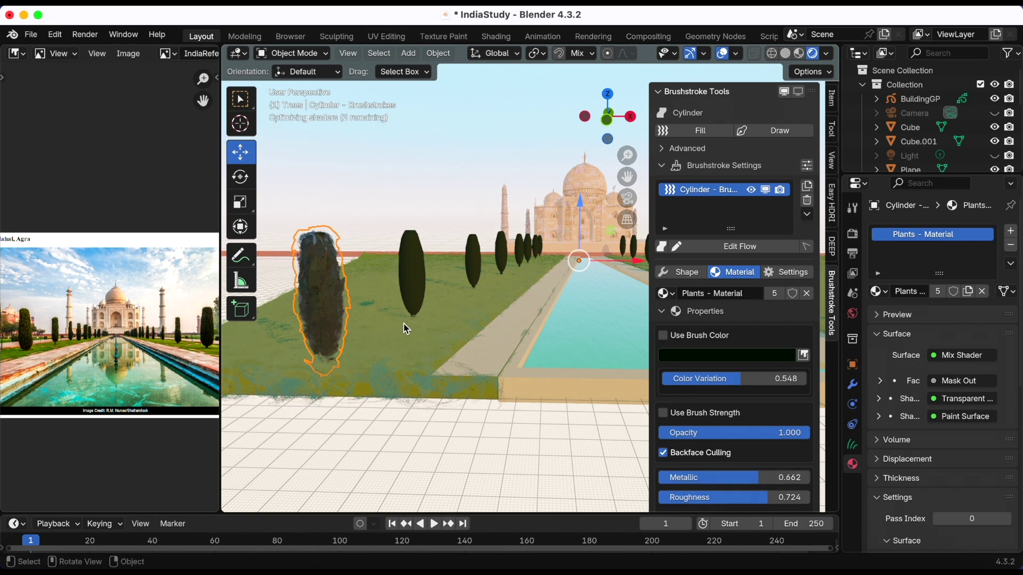
{"action": "key", "text": "super+s"}
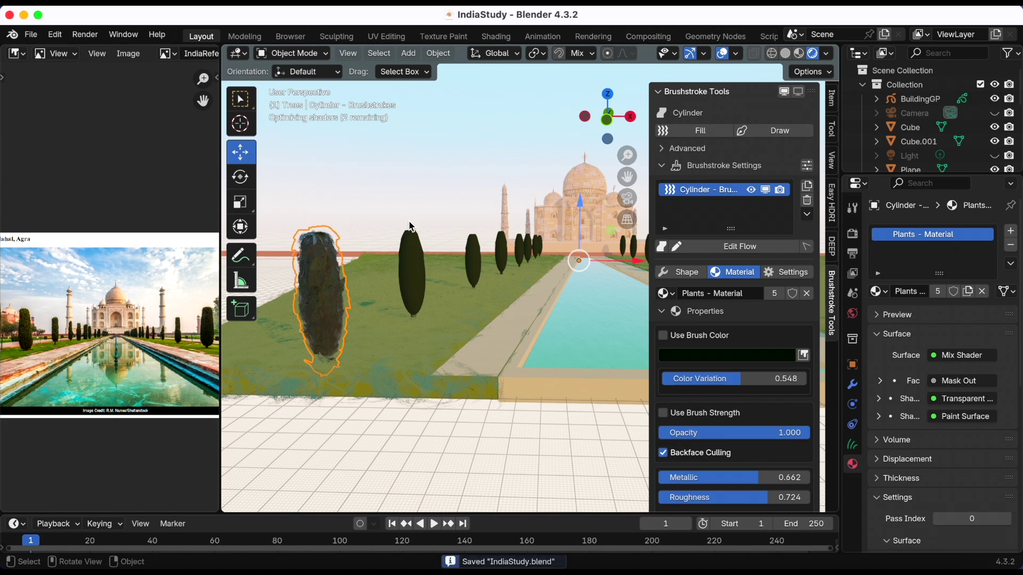
Copy the foreground tree's brushstrokes to the neighbouring plain tree and save the file.
{"action": "left_click", "coordinate": [419, 266]}
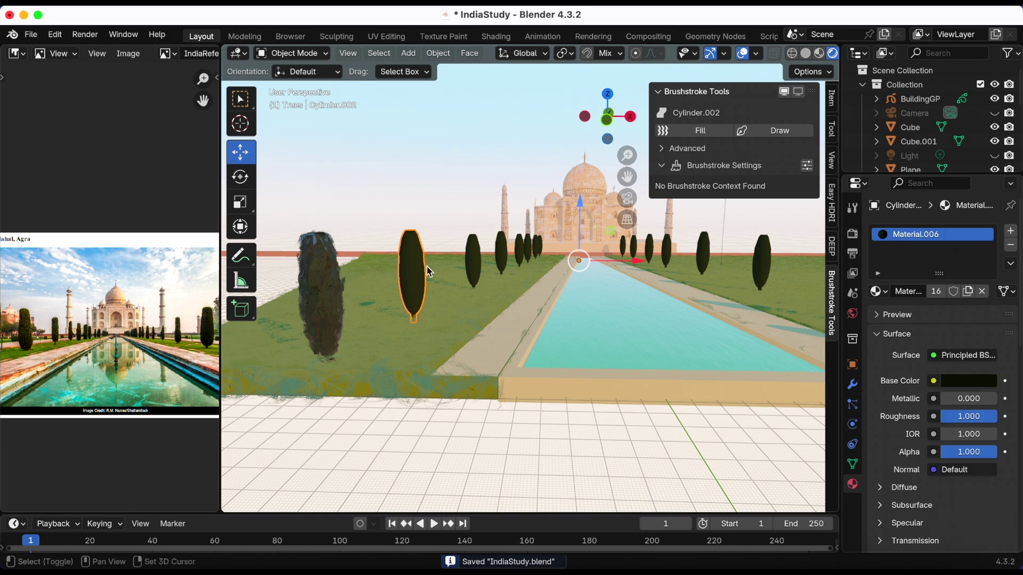
{"action": "left_click", "coordinate": [324, 303], "text": "shift"}
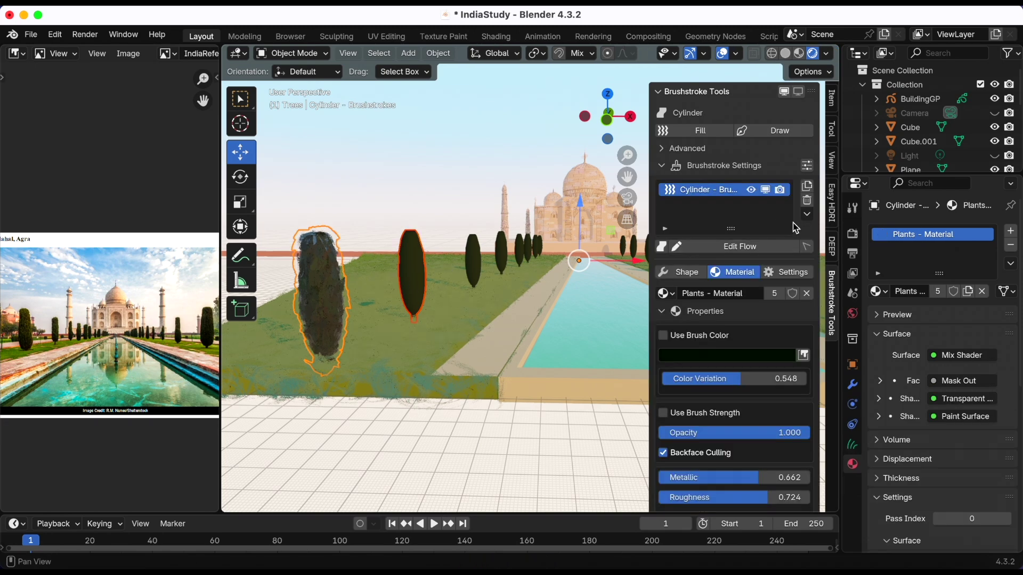
{"action": "left_click", "coordinate": [807, 214]}
{"action": "left_click", "coordinate": [810, 246]}
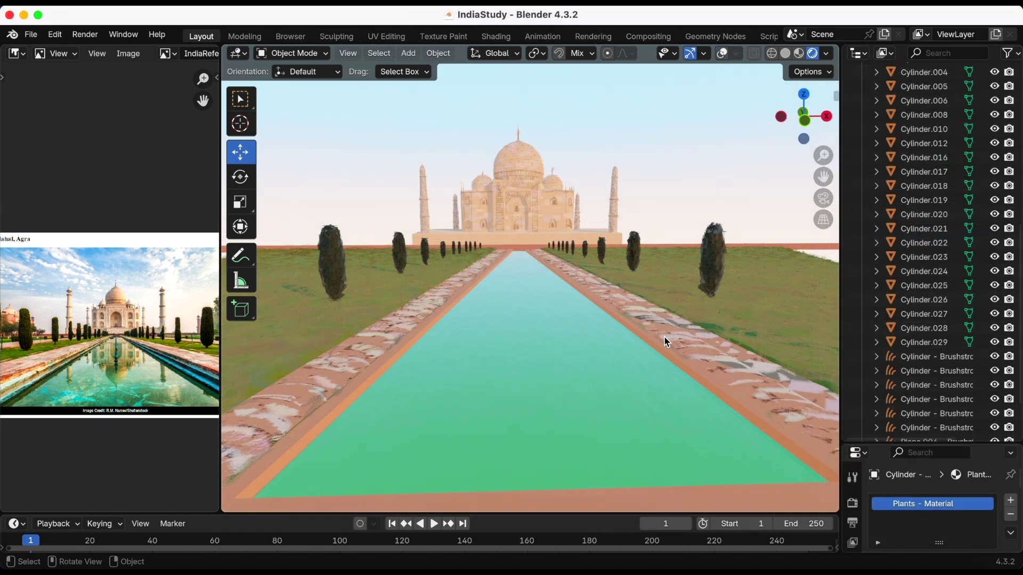
{"action": "key", "text": "ctrl+s"}
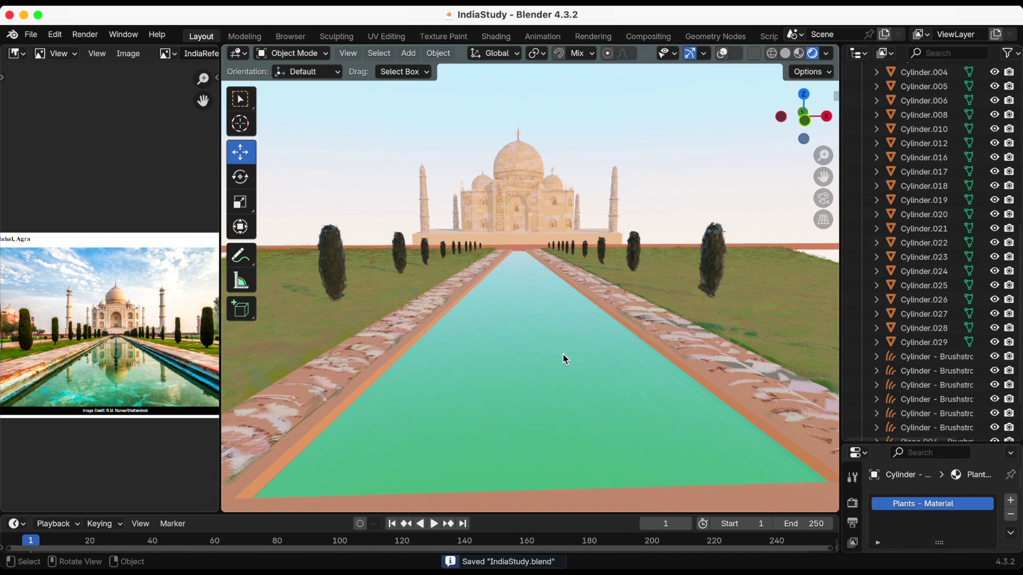
Show the viewport overlays, select the pool's water plane, and add an empty Grease Pencil object.
{"action": "mouse_move", "coordinate": [563, 359]}
{"action": "middle_mouse_down"}
{"action": "mouse_move", "coordinate": [562, 371]}
{"action": "mouse_move", "coordinate": [573, 344]}
{"action": "middle_mouse_up"}
{"action": "left_click", "coordinate": [725, 55]}
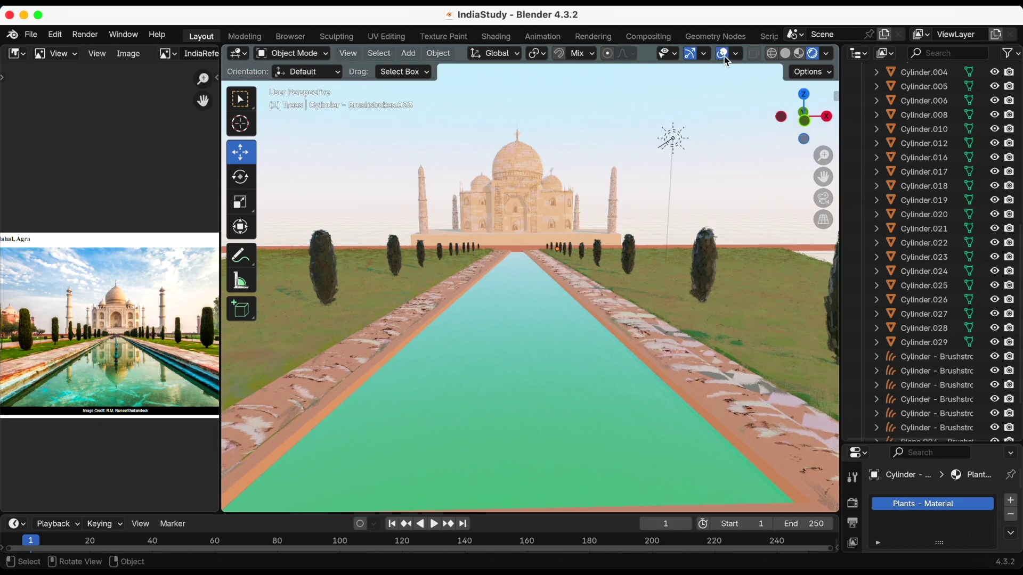
{"action": "left_click", "coordinate": [550, 325]}
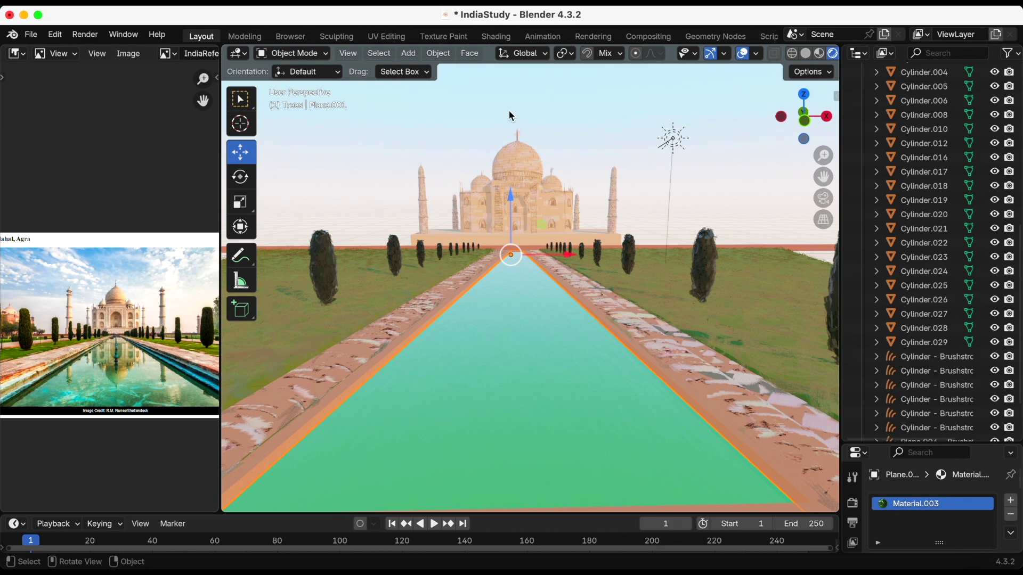
{"action": "left_click", "coordinate": [409, 55]}
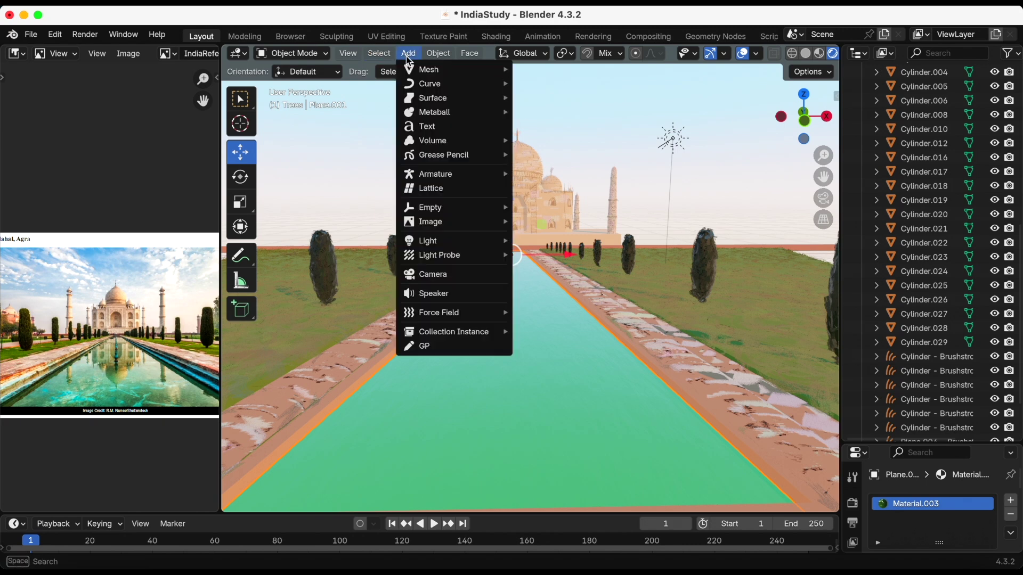
{"action": "mouse_move", "coordinate": [474, 155]}
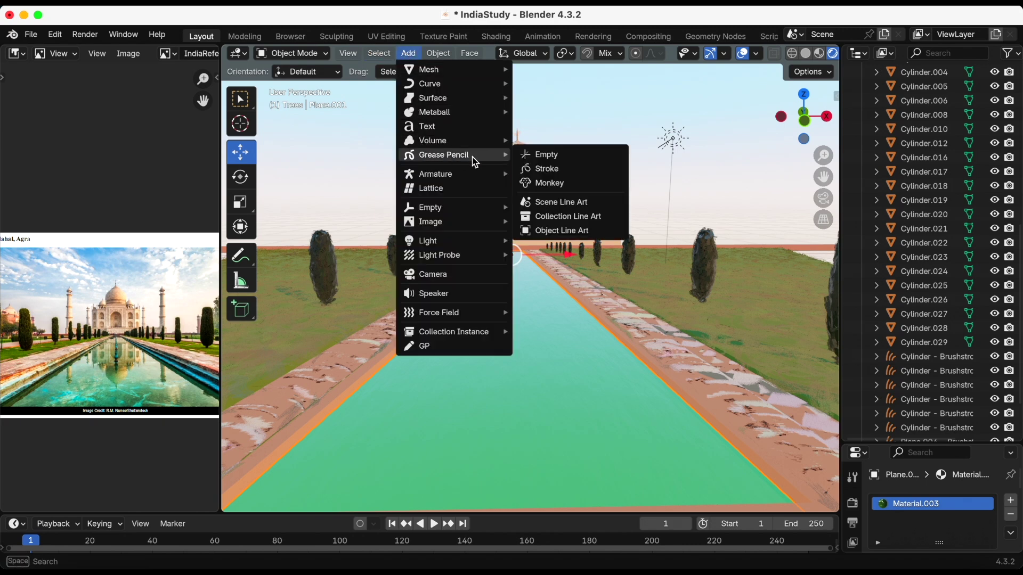
{"action": "left_click", "coordinate": [561, 160]}
{"action": "scroll", "coordinate": [918, 306], "scroll_direction": "down", "scroll_amount": 3}
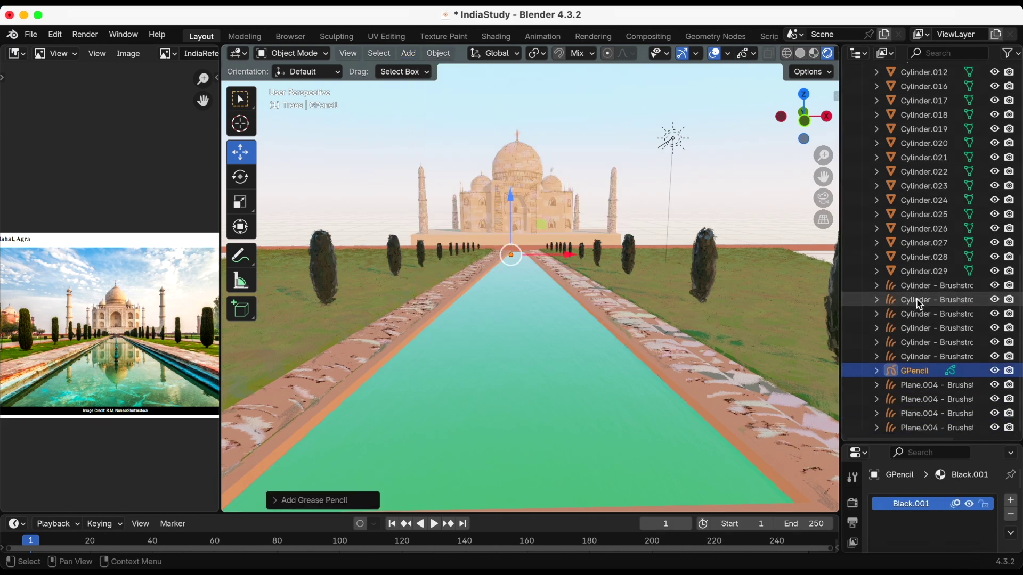
{"action": "scroll", "coordinate": [918, 301], "scroll_direction": "up", "scroll_amount": 5}
{"action": "scroll", "coordinate": [918, 299], "scroll_direction": "down", "scroll_amount": 4}
{"action": "scroll", "coordinate": [905, 277], "scroll_direction": "up", "scroll_amount": 4}
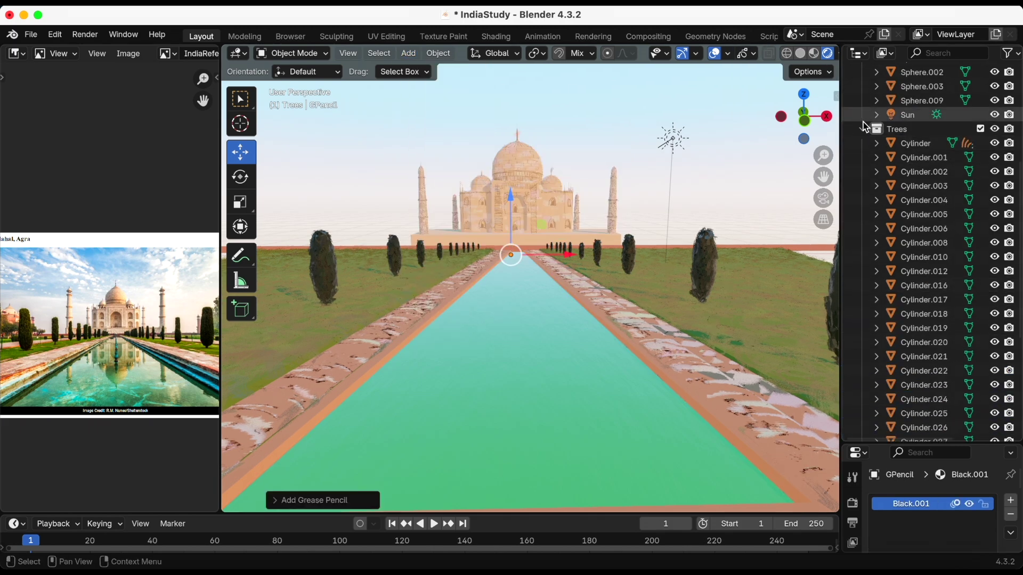
{"action": "scroll", "coordinate": [921, 288], "scroll_direction": "down", "scroll_amount": 5}
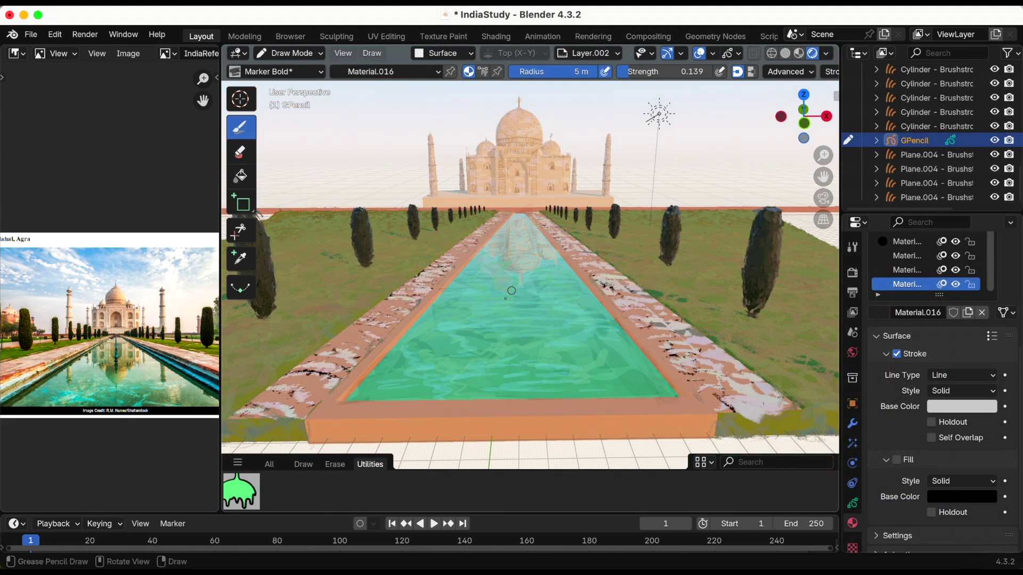
Lighten the stroke Base Color of the pool reflection's Grease Pencil Material.016 to near white.
{"action": "left_click", "coordinate": [964, 408]}
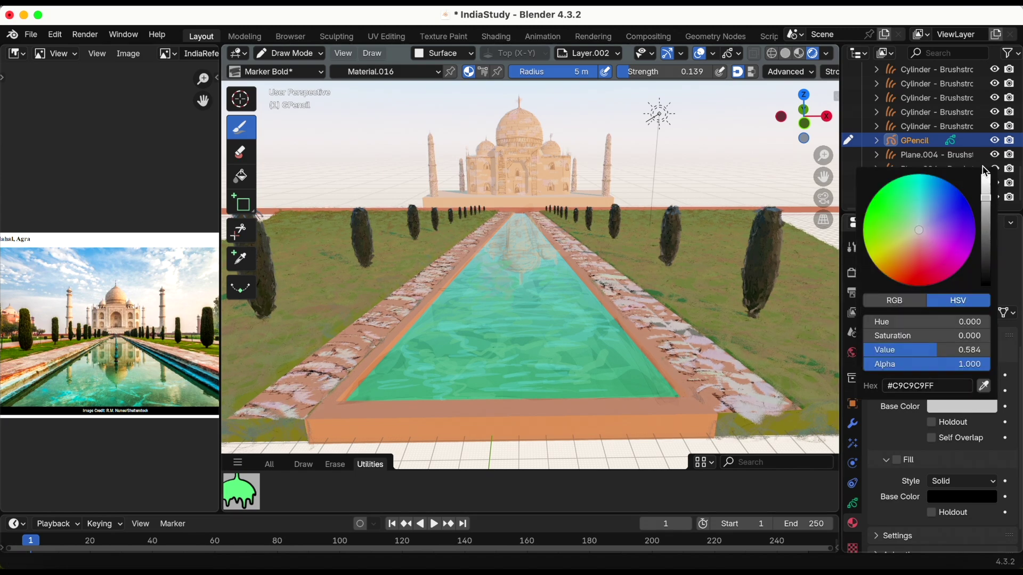
{"action": "left_click", "coordinate": [986, 196]}
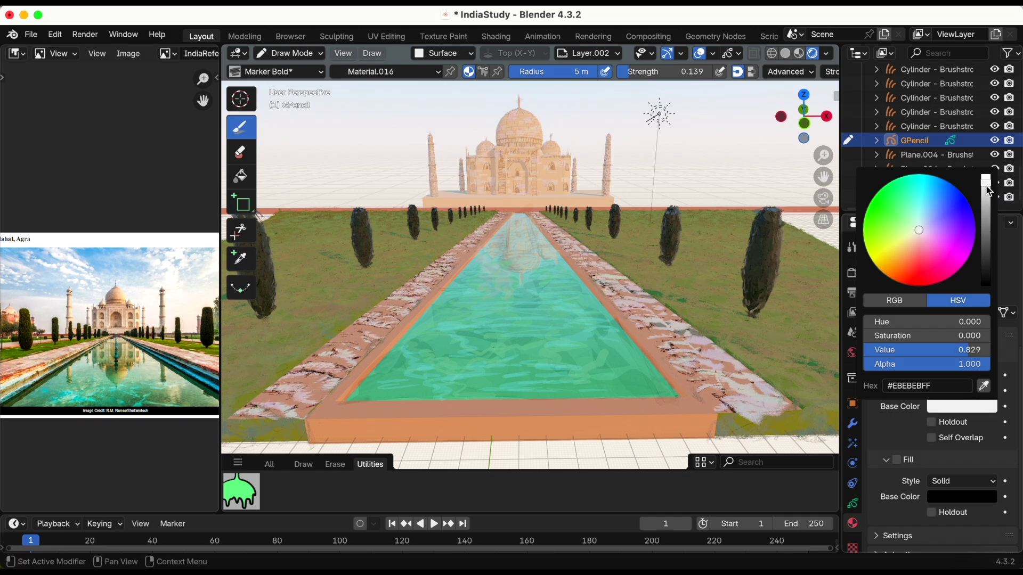
{"action": "left_click_drag", "start_coordinate": [986, 183], "coordinate": [985, 187]}
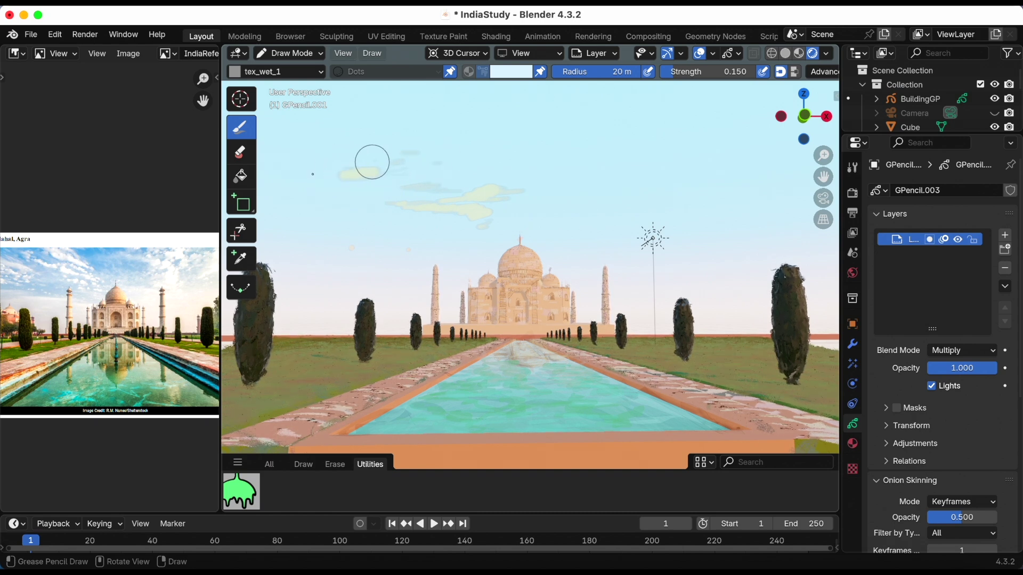
Paint a cloud stroke across the upper sky with the tex_wet_1 brush, radius 20 m and strength 0.150.
{"action": "mouse_move", "coordinate": [311, 175]}
{"action": "left_mouse_down"}
{"action": "mouse_move", "coordinate": [381, 176]}
{"action": "mouse_move", "coordinate": [365, 172]}
{"action": "left_mouse_up"}
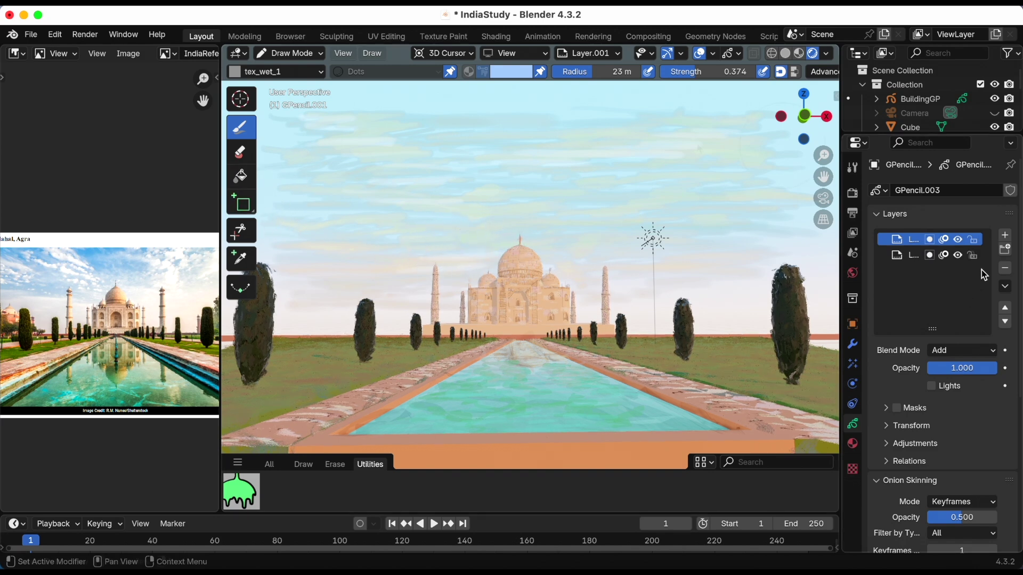
Lock the lower layer of the sky Grease Pencil drawing, save the file, and return to Object Mode.
{"action": "left_click", "coordinate": [972, 255]}
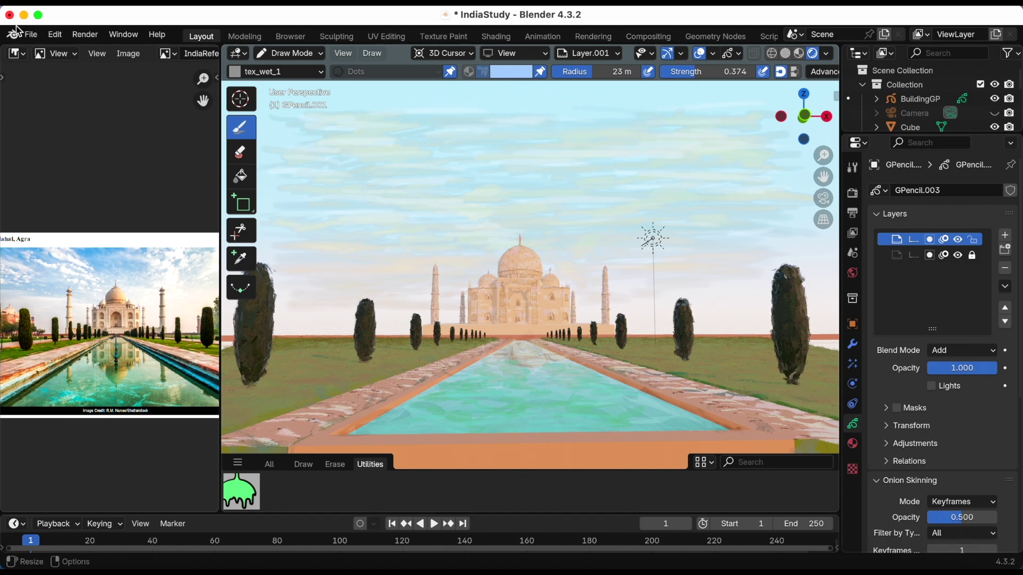
{"action": "left_click", "coordinate": [31, 34]}
{"action": "left_click", "coordinate": [68, 127]}
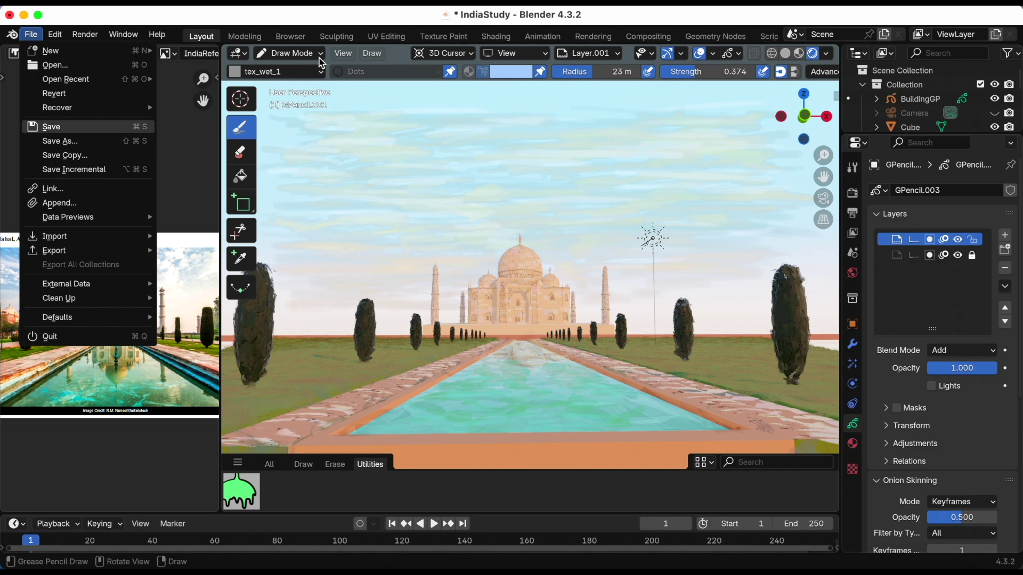
{"action": "left_click", "coordinate": [298, 53]}
{"action": "left_click", "coordinate": [294, 69]}
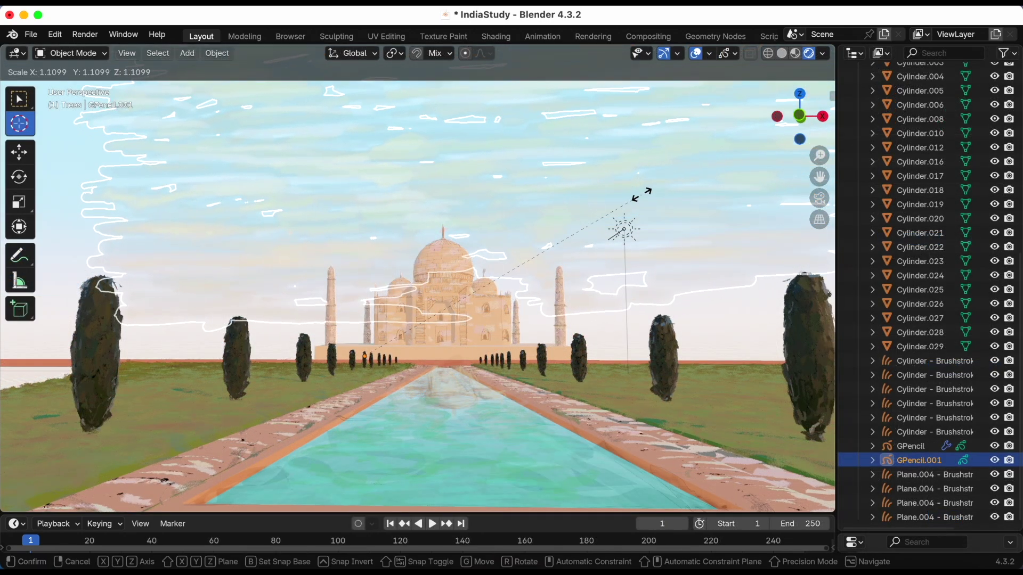
Enlarge the sky Grease Pencil drawing, stretching it along X, and lower it so the clouds reach the horizon.
{"action": "left_click", "coordinate": [680, 200]}
{"action": "left_click", "coordinate": [19, 152]}
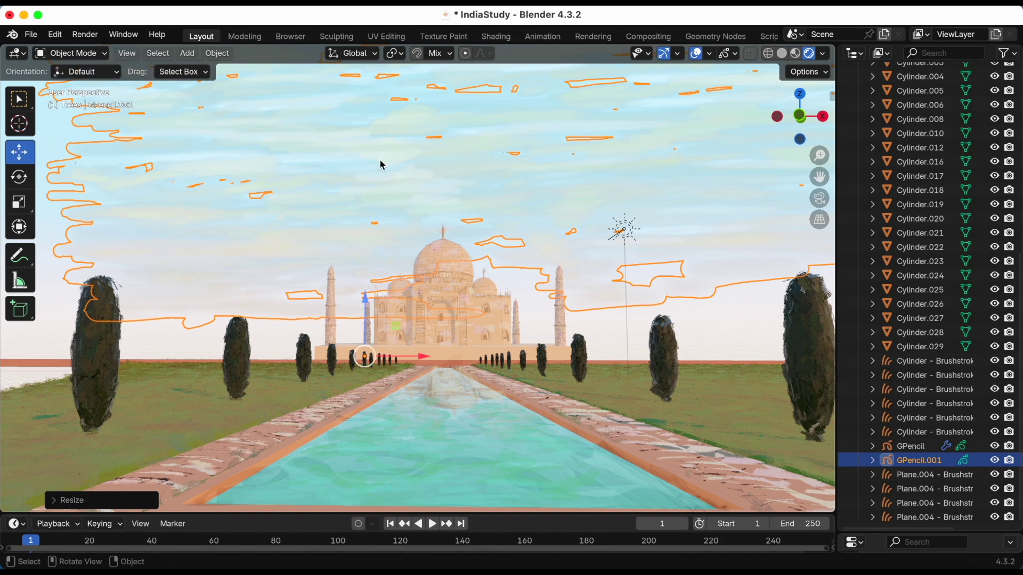
{"action": "left_click_drag", "start_coordinate": [368, 307], "coordinate": [368, 370]}
{"action": "left_click", "coordinate": [19, 201]}
{"action": "left_click_drag", "start_coordinate": [421, 419], "coordinate": [449, 421]}
Hide the viewport overlays and gizmos for a clean view of the painted scene, and save the file.
{"action": "left_click", "coordinate": [83, 53]}
{"action": "left_click", "coordinate": [696, 53]}
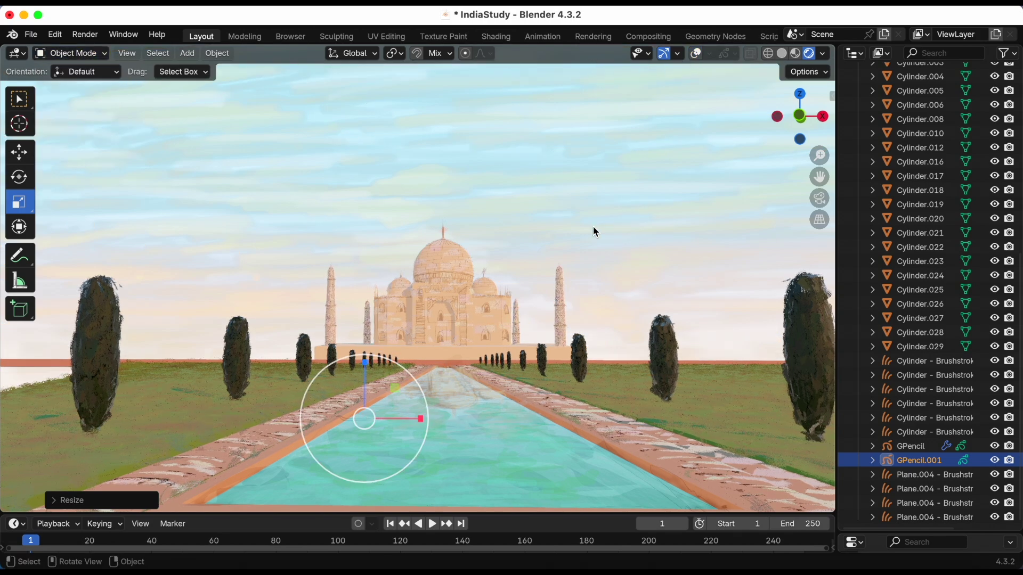
{"action": "key", "text": "super+s"}
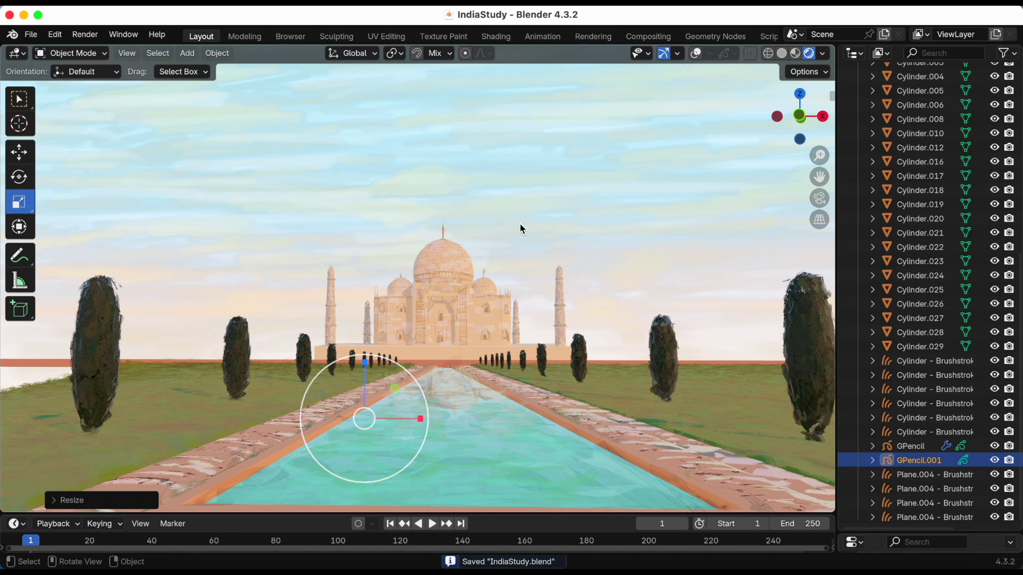
{"action": "left_click", "coordinate": [22, 391]}
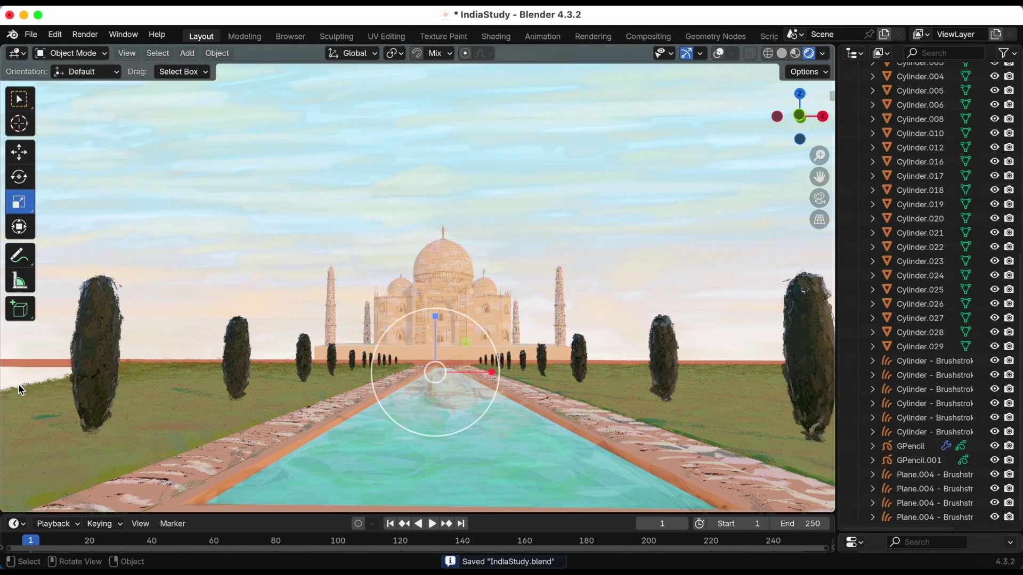
{"action": "left_click", "coordinate": [687, 54]}
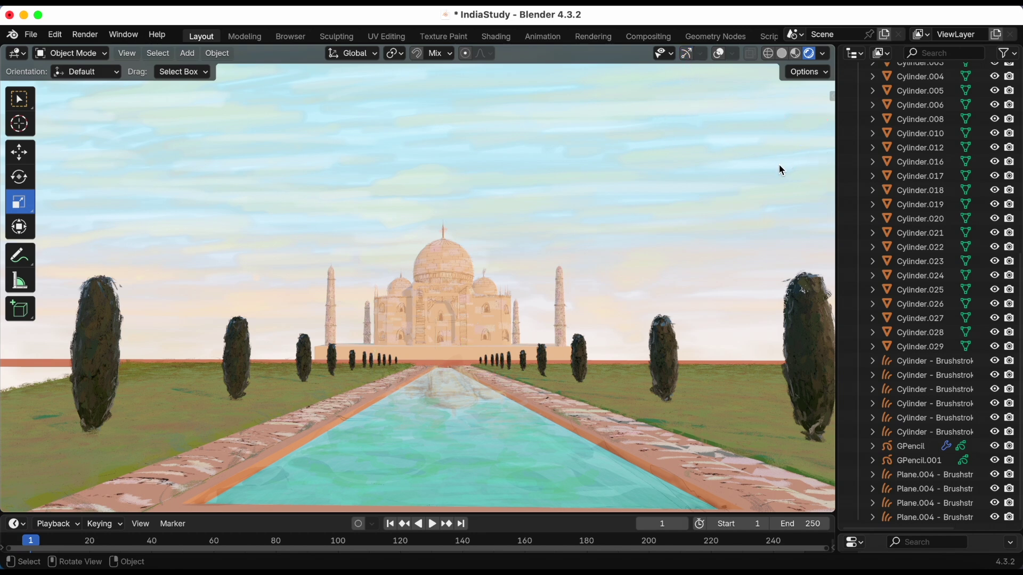
Collapse the Collection and Trees collections, and enlarge the Properties editor to show the curve data of the Plane.002 brushstrokes.
{"action": "scroll", "coordinate": [959, 202], "scroll_direction": "up", "scroll_amount": 10}
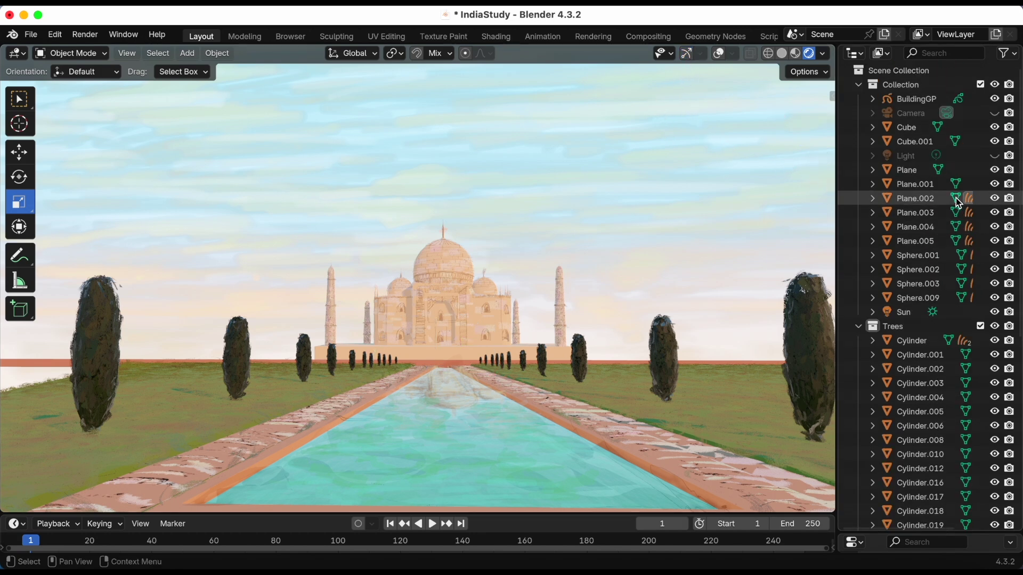
{"action": "left_click", "coordinate": [858, 326]}
{"action": "left_click", "coordinate": [855, 86]}
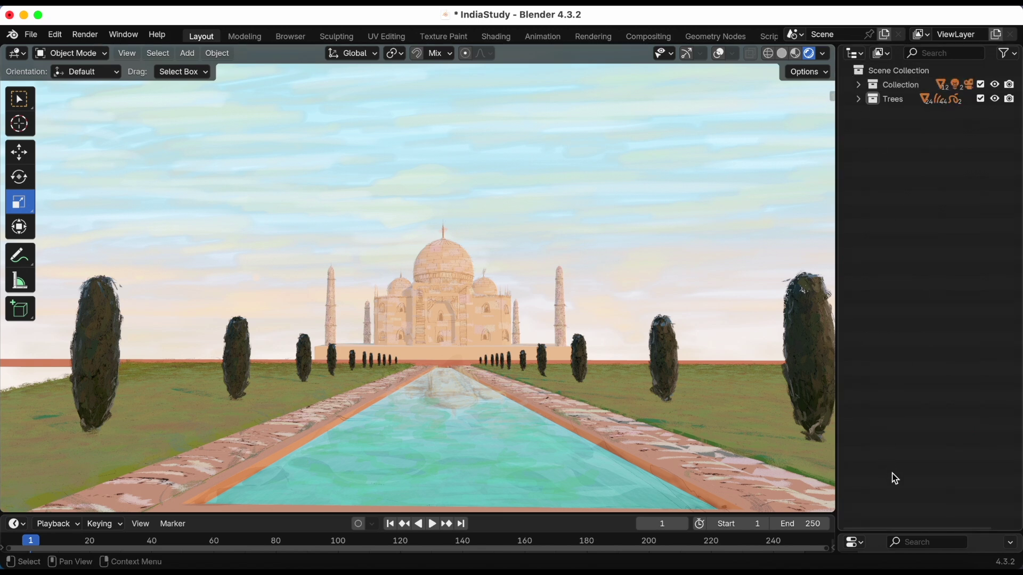
{"action": "left_click_drag", "start_coordinate": [905, 531], "coordinate": [959, 254]}
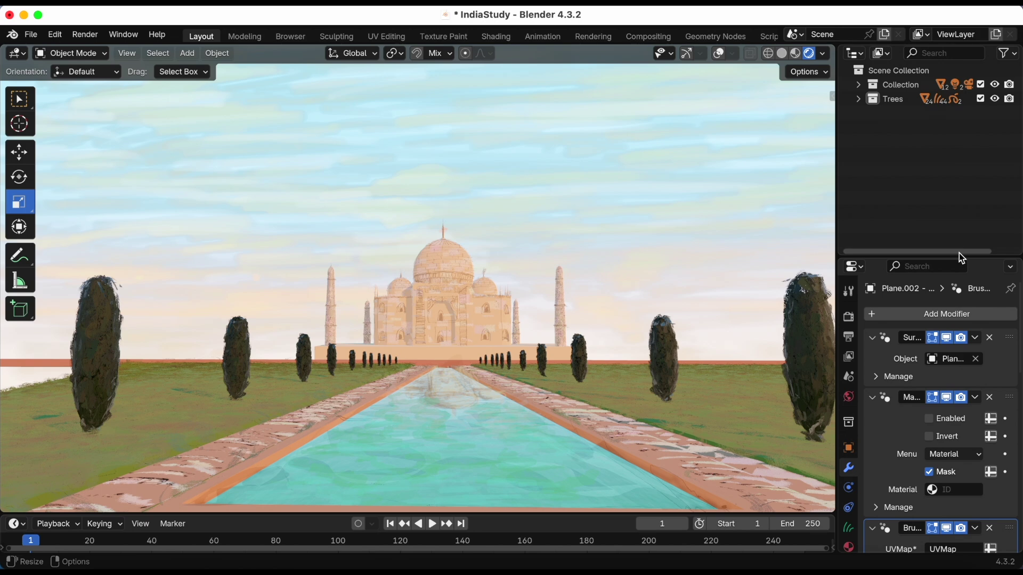
{"action": "left_click", "coordinate": [848, 528]}
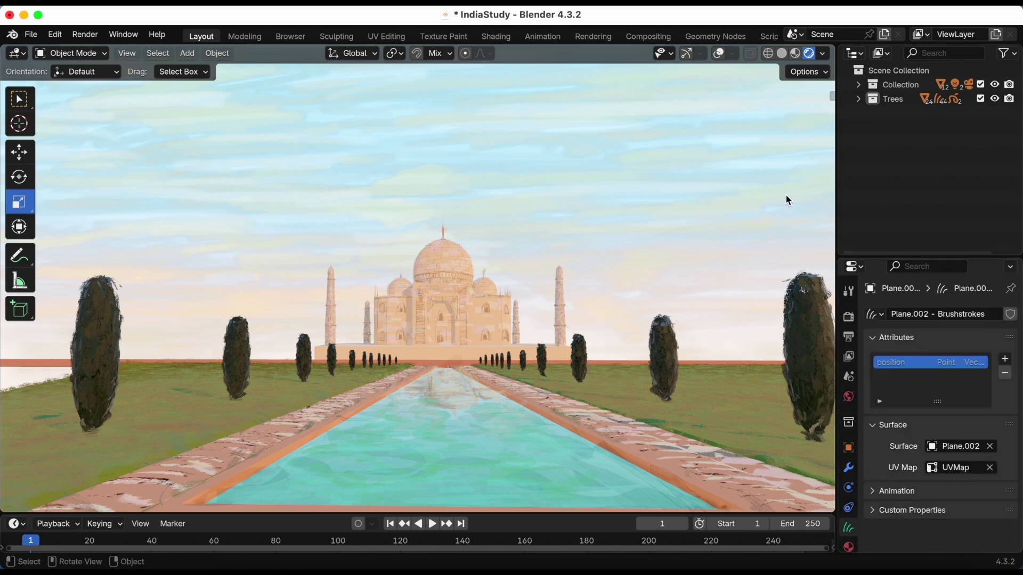
Check the Brushstroke Tools settings of the Plane.002 brushstrokes, and return to the unobstructed view of the scene.
{"action": "key", "text": "n"}
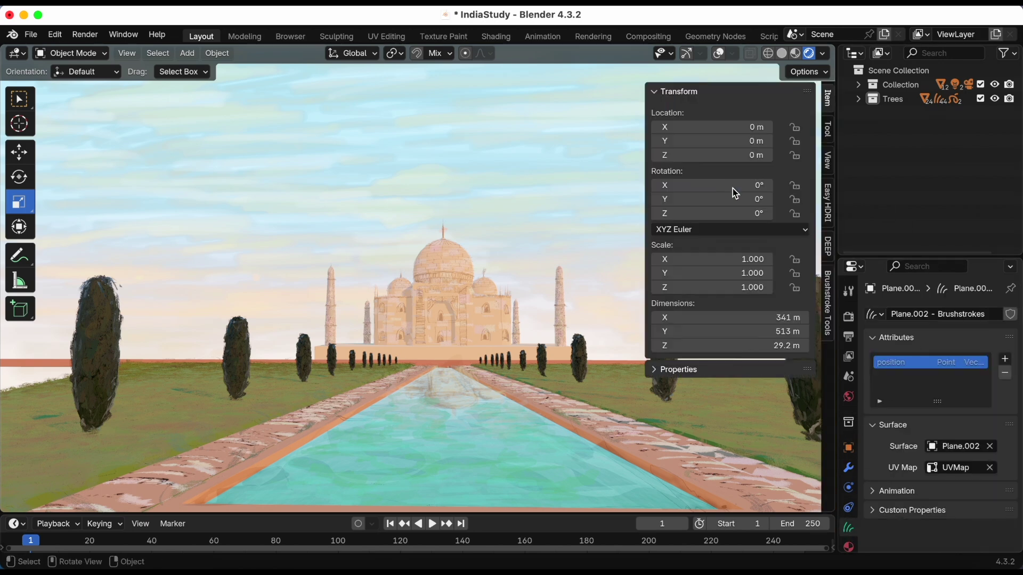
{"action": "left_click", "coordinate": [828, 319]}
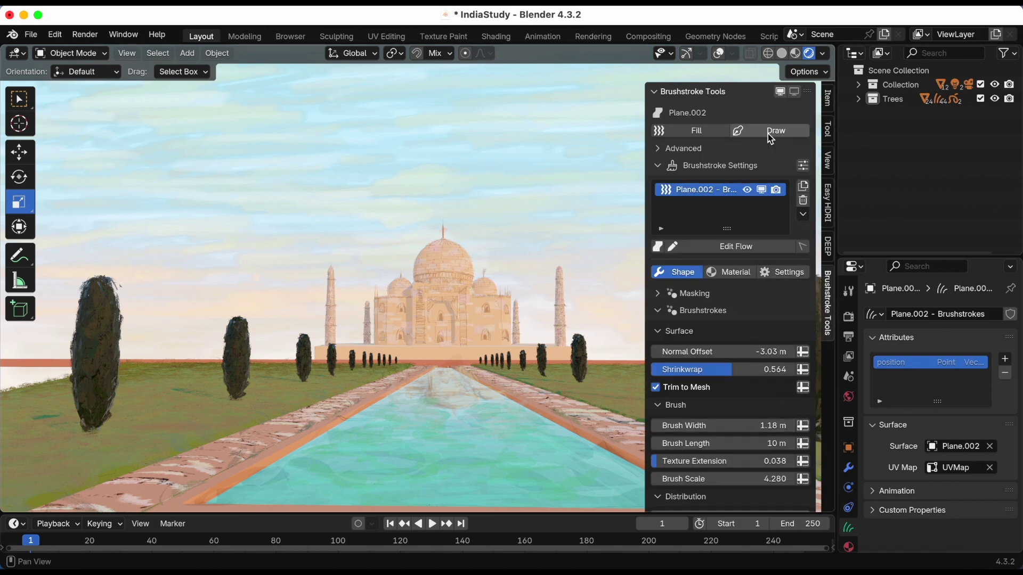
{"action": "key", "text": "n"}
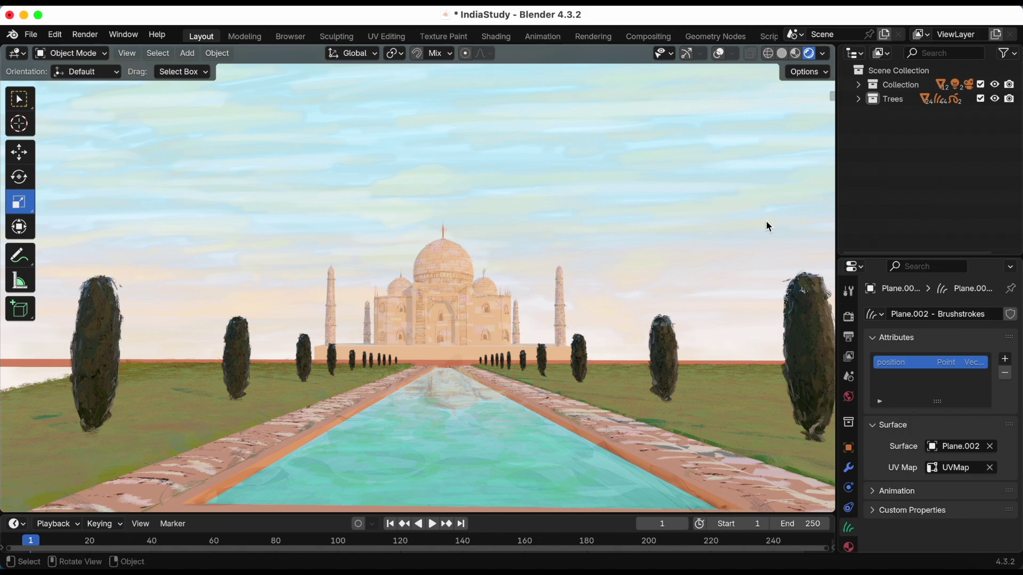